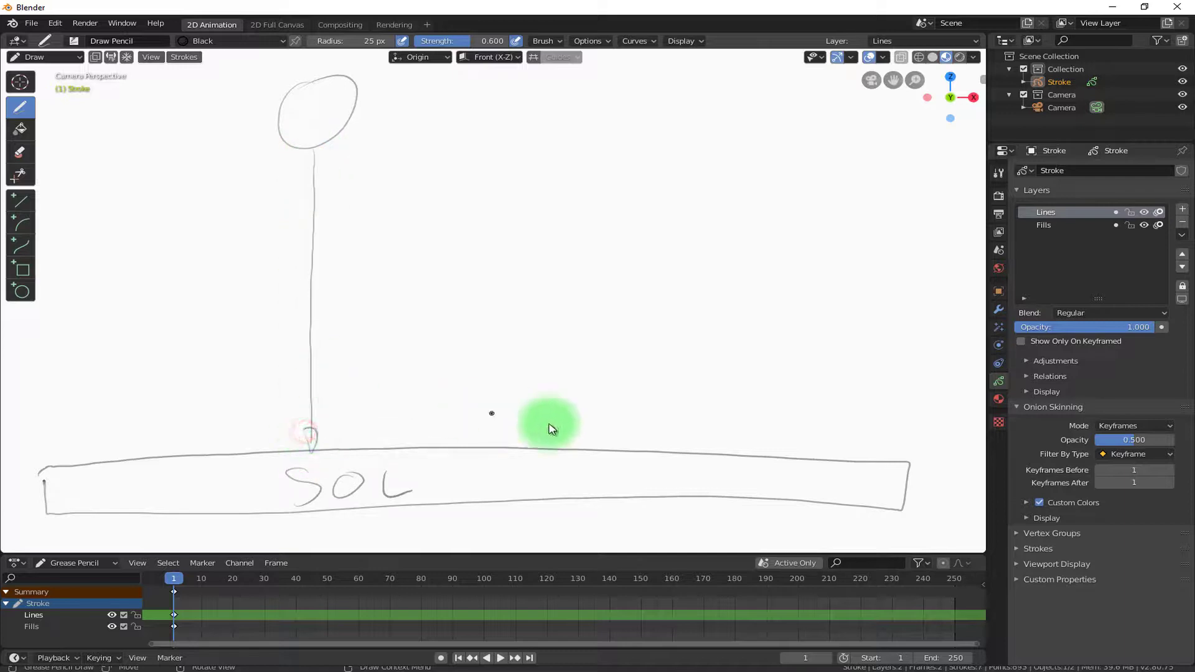
Step: Sketch an upward rebound arrow from the ground and cross both arrows with horizontal marker lines that get closer together near the ball
{"action": "mouse_move", "coordinate": [562, 448]}
{"action": "left_mouse_down"}
{"action": "mouse_move", "coordinate": [547, 134]}
{"action": "mouse_move", "coordinate": [554, 141]}
{"action": "left_mouse_up"}
{"action": "left_click", "coordinate": [503, 153]}
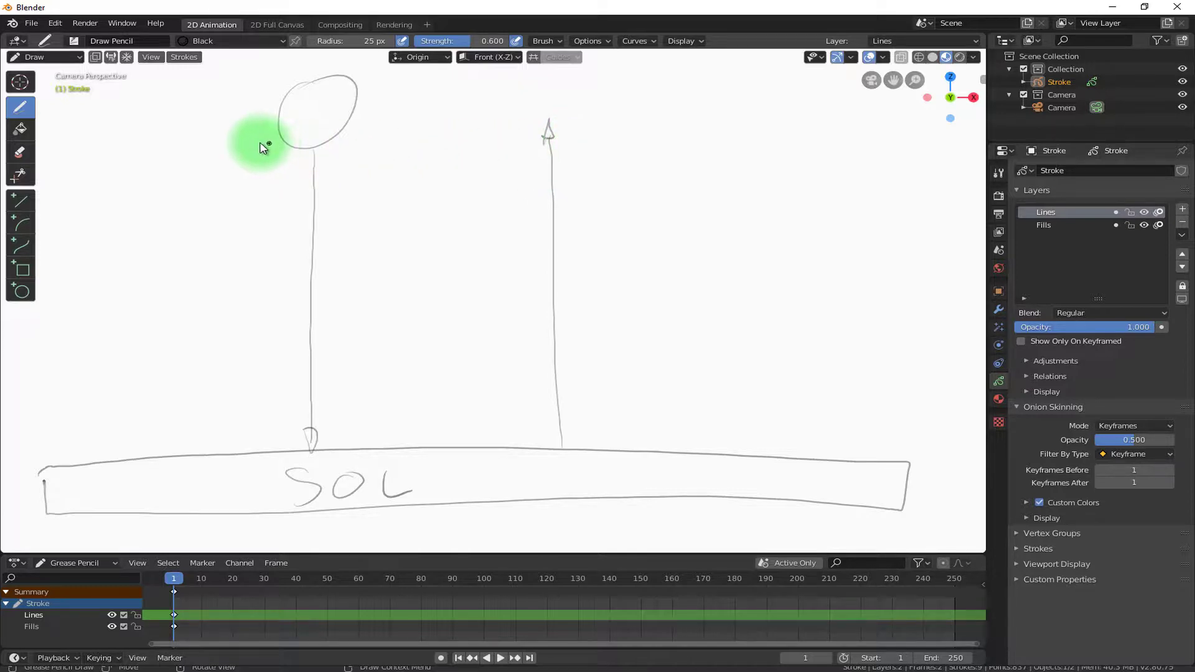
{"action": "left_click_drag", "start_coordinate": [249, 144], "coordinate": [871, 166]}
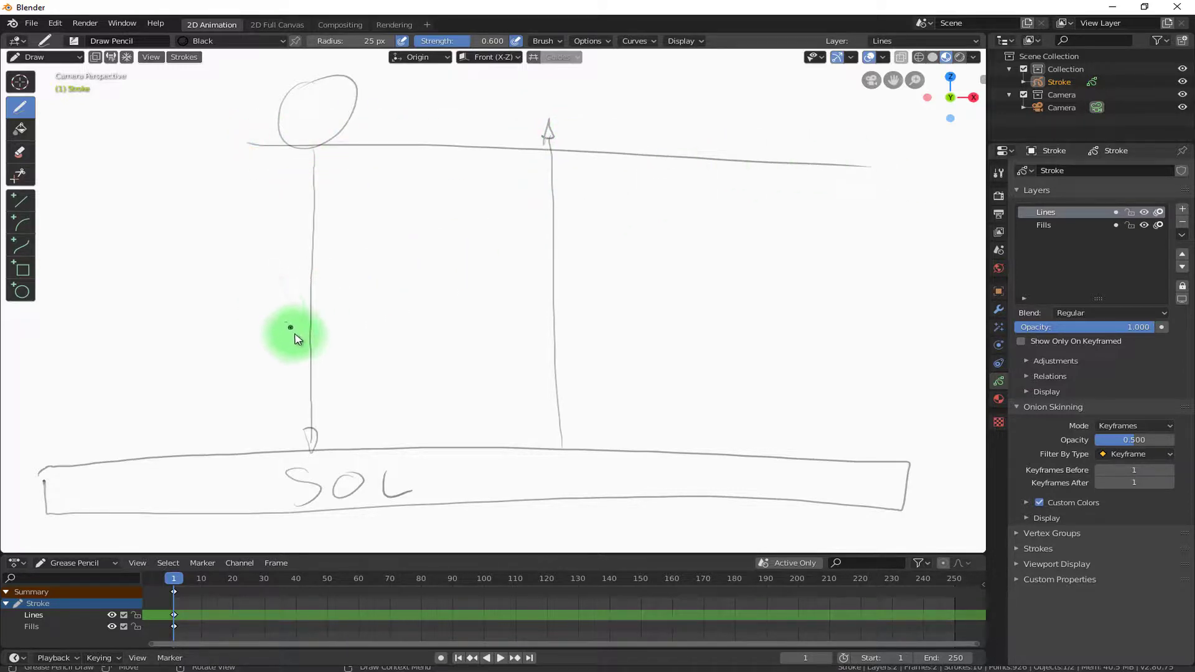
{"action": "left_click_drag", "start_coordinate": [237, 343], "coordinate": [896, 339], "text": "shift"}
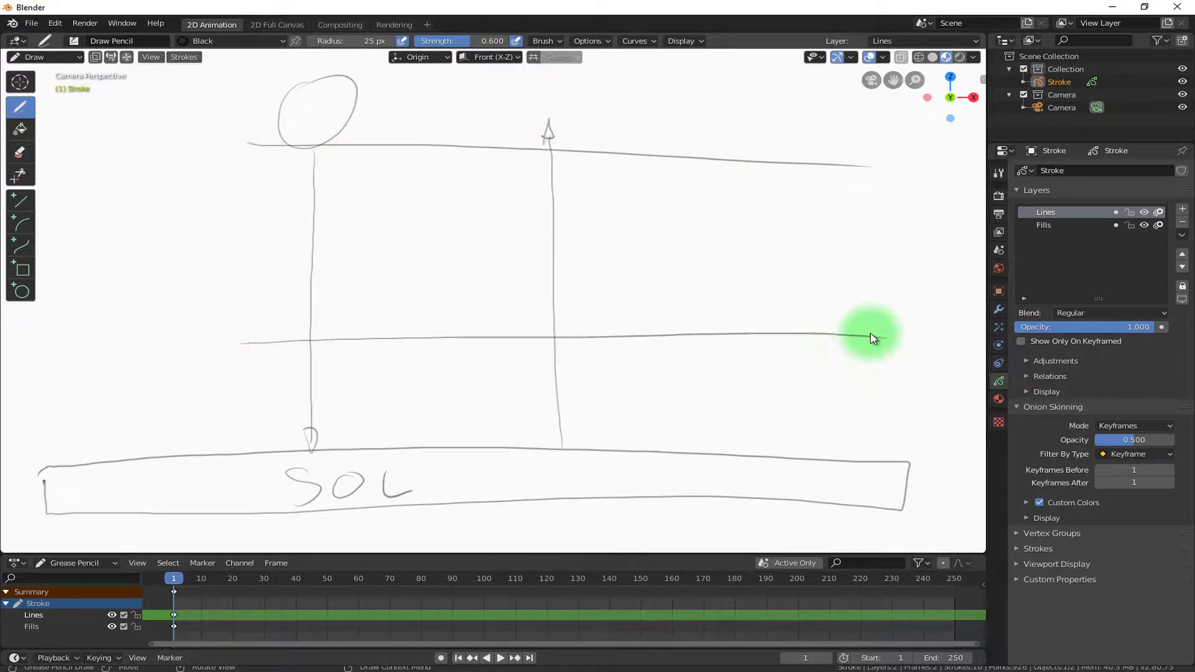
{"action": "left_click_drag", "start_coordinate": [275, 249], "coordinate": [897, 266], "text": "shift"}
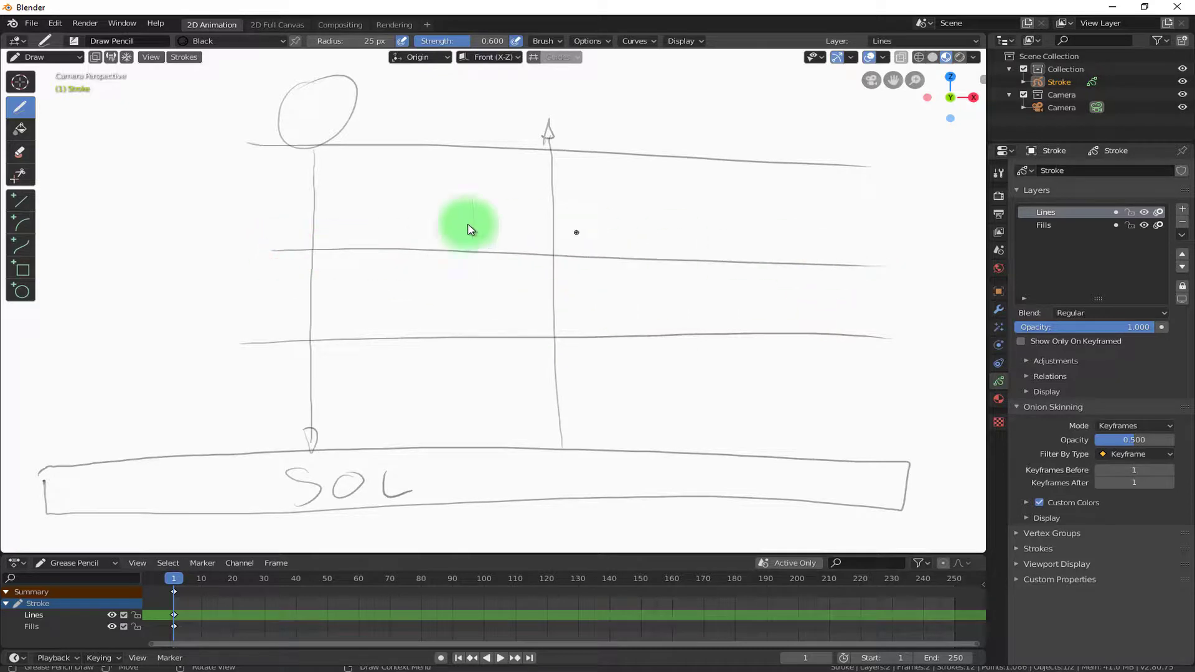
{"action": "left_click_drag", "start_coordinate": [262, 200], "coordinate": [950, 218], "text": "shift"}
{"action": "left_click_drag", "start_coordinate": [274, 173], "coordinate": [947, 217], "text": "shift"}
{"action": "left_click_drag", "start_coordinate": [293, 165], "coordinate": [764, 176], "text": "shift"}
Step: Trace curved spacing segments between the marker lines along both arrows and draw a second ball at the tip of the rebound arrow
{"action": "left_click_drag", "start_coordinate": [319, 154], "coordinate": [320, 160], "text": "shift"}
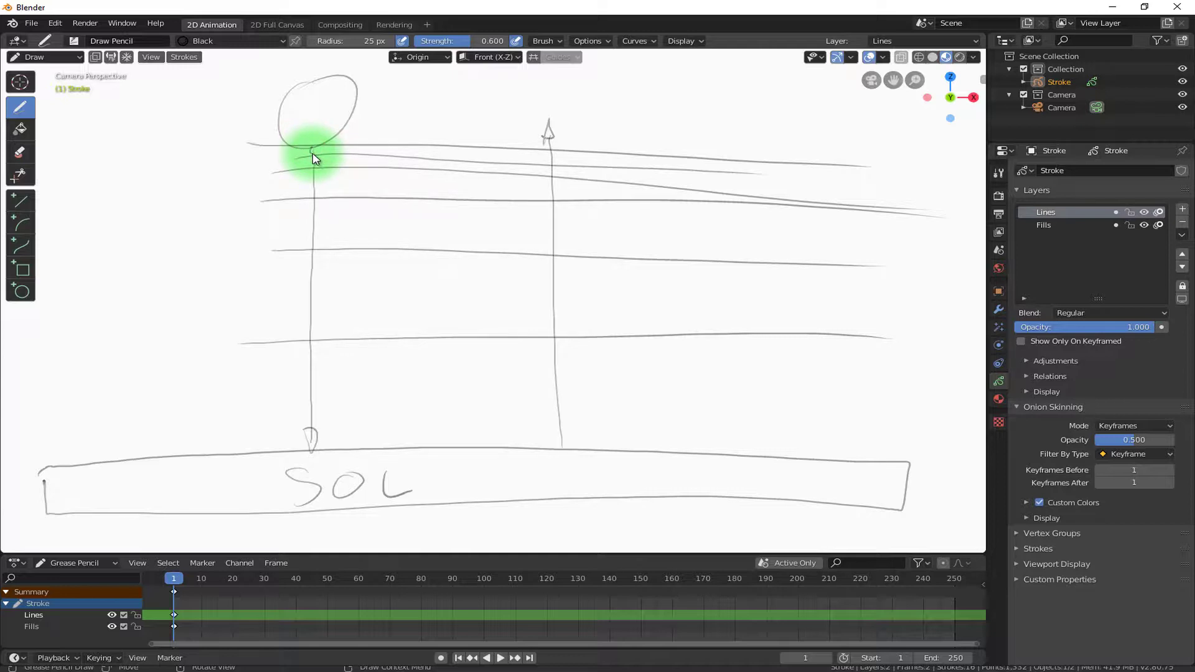
{"action": "left_click_drag", "start_coordinate": [316, 152], "coordinate": [312, 451], "text": "shift"}
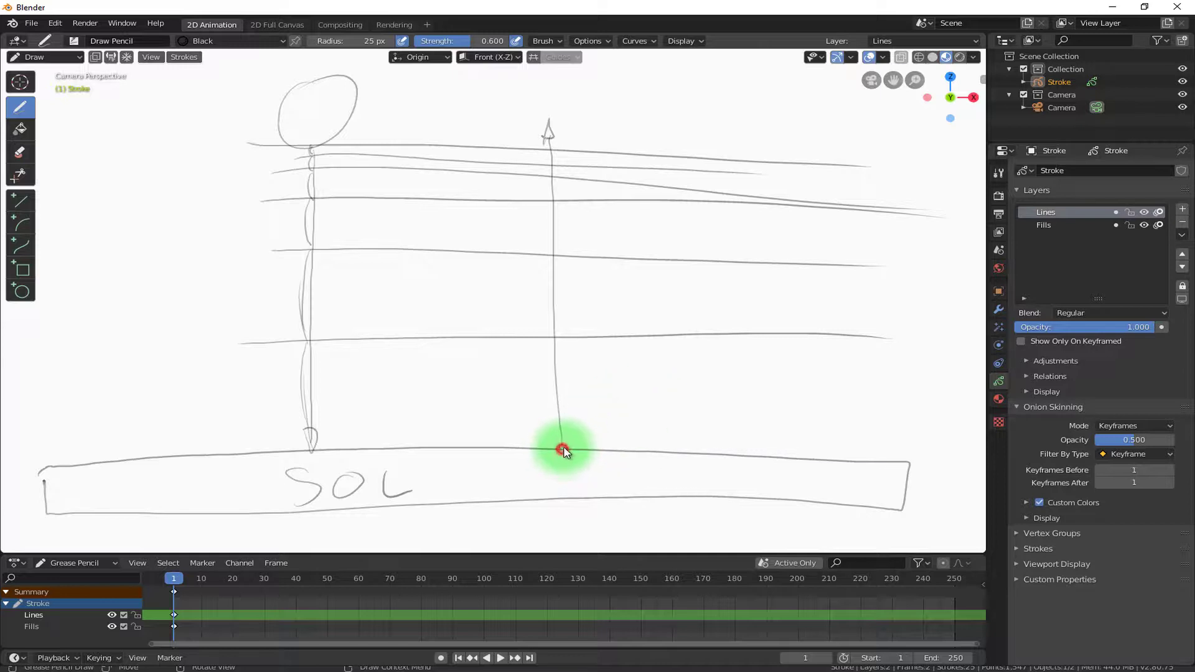
{"action": "mouse_move", "coordinate": [564, 451]}
{"action": "left_mouse_down", "text": "shift"}
{"action": "mouse_move", "coordinate": [558, 341]}
{"action": "mouse_move", "coordinate": [555, 446]}
{"action": "mouse_move", "coordinate": [548, 342]}
{"action": "mouse_move", "coordinate": [566, 452]}
{"action": "left_mouse_up", "text": "shift"}
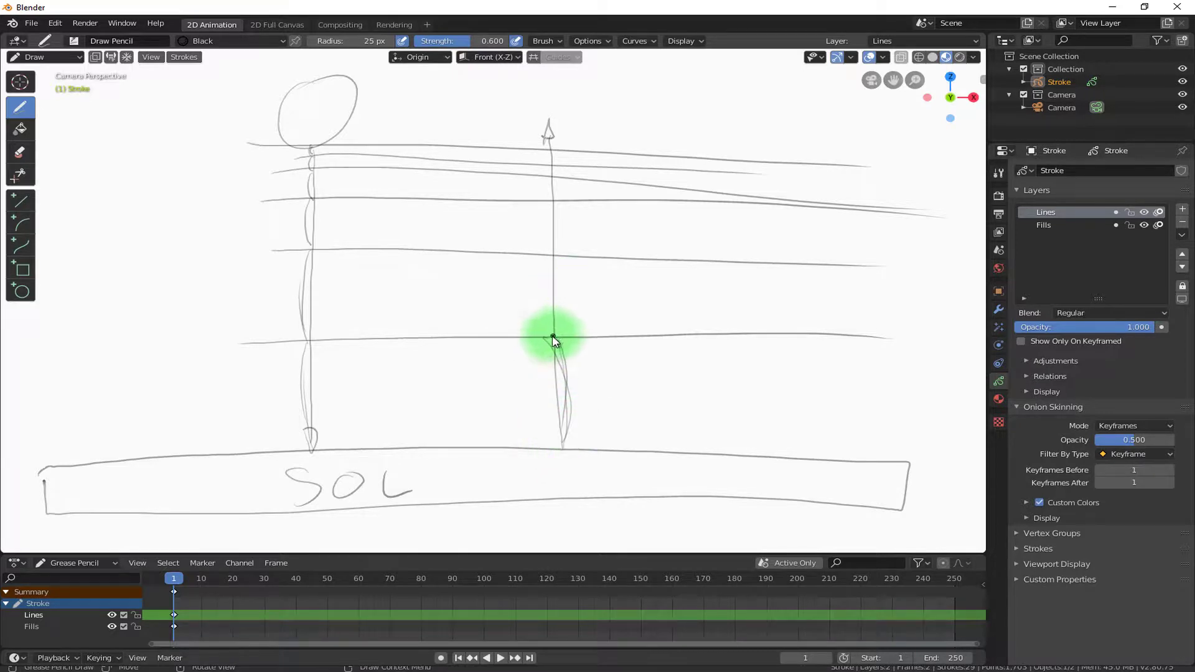
{"action": "mouse_move", "coordinate": [553, 337]}
{"action": "left_mouse_down"}
{"action": "mouse_move", "coordinate": [553, 131]}
{"action": "mouse_move", "coordinate": [527, 85]}
{"action": "left_mouse_up"}
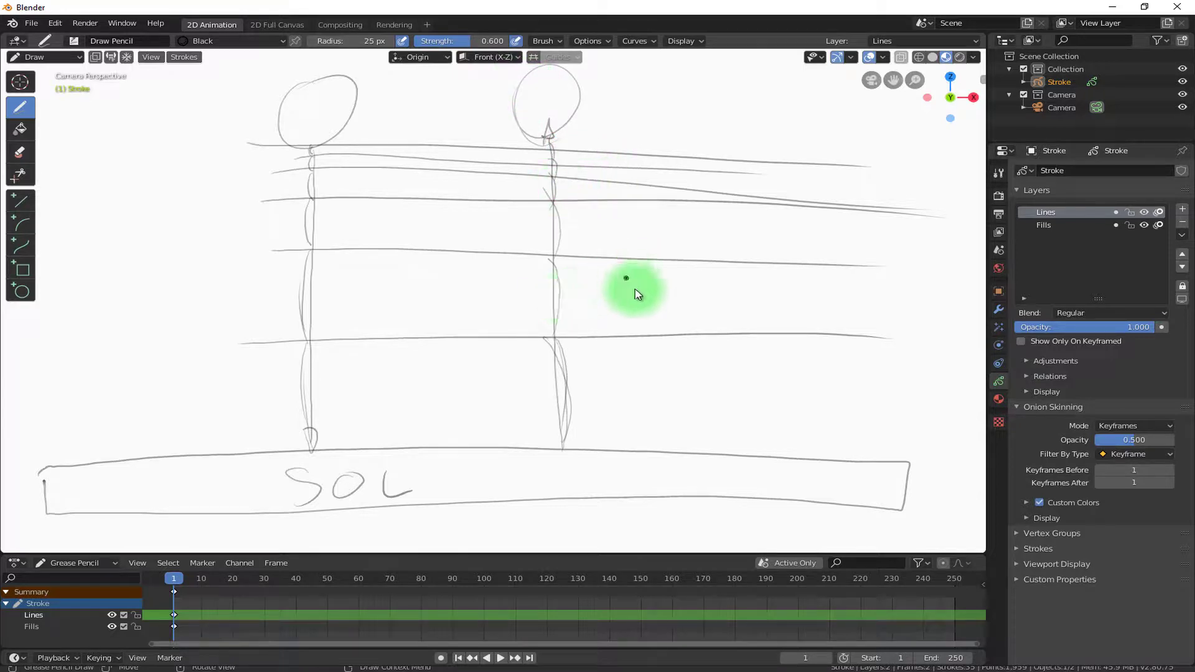
Step: Delete the whole explanatory sketch and add a new Grease Pencil layer named sol
{"action": "key", "text": "Delete"}
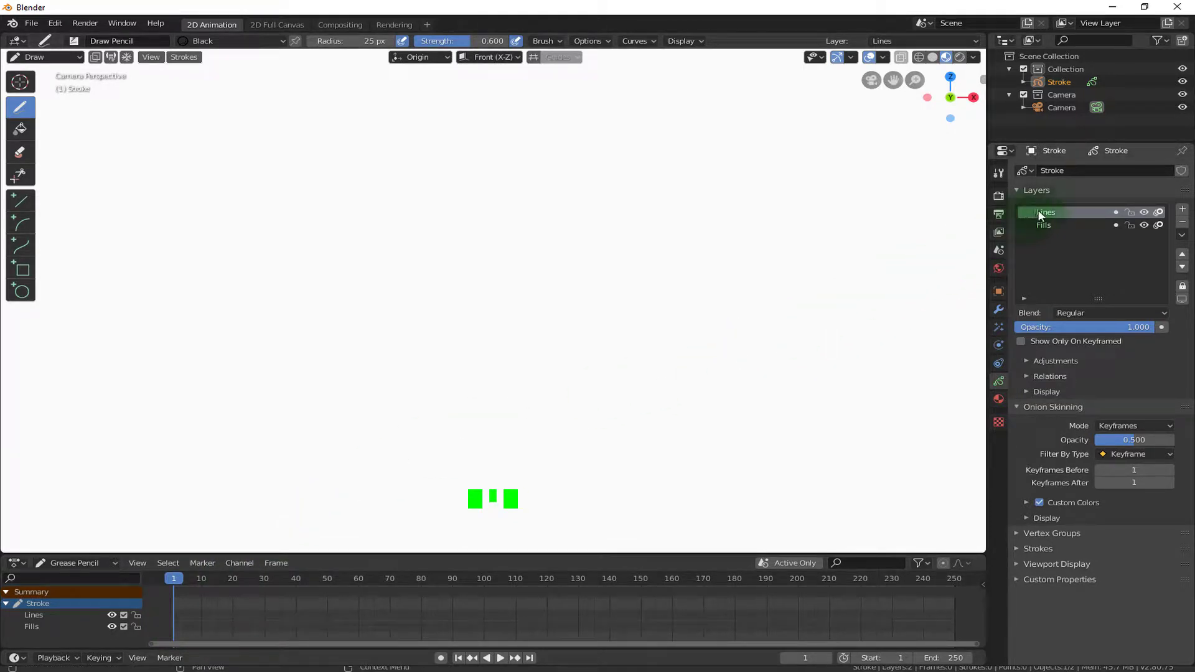
{"action": "left_click", "coordinate": [1184, 210]}
{"action": "double_click", "coordinate": [1086, 212]}
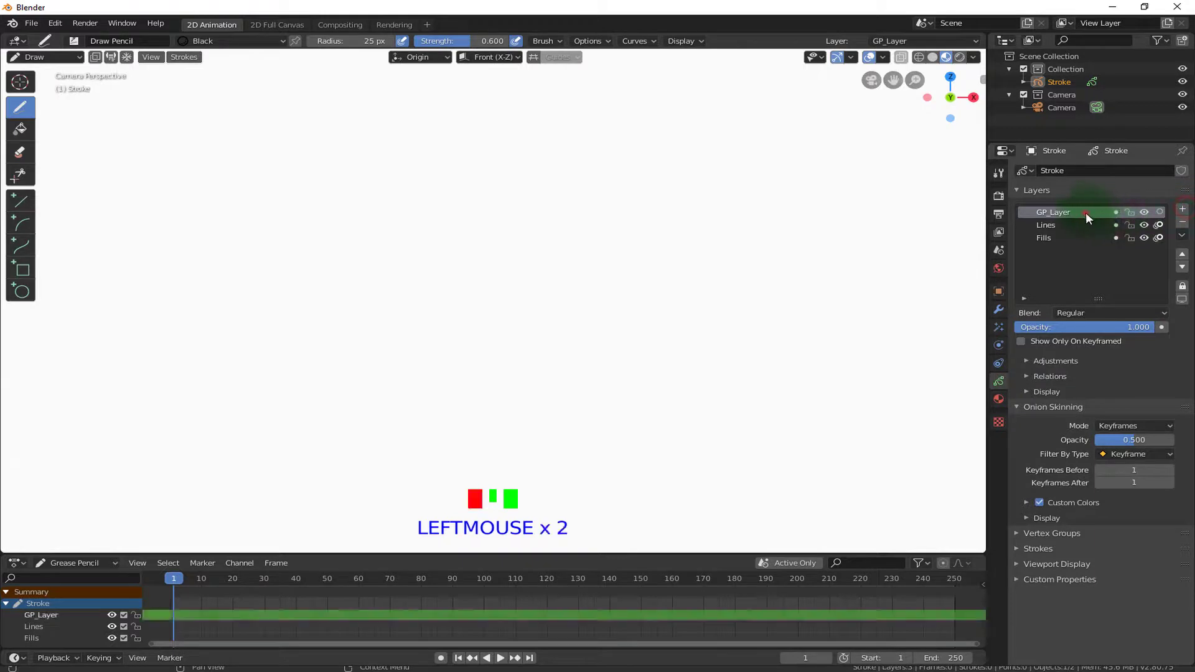
{"action": "double_click", "coordinate": [1086, 212]}
{"action": "key", "text": "Return"}
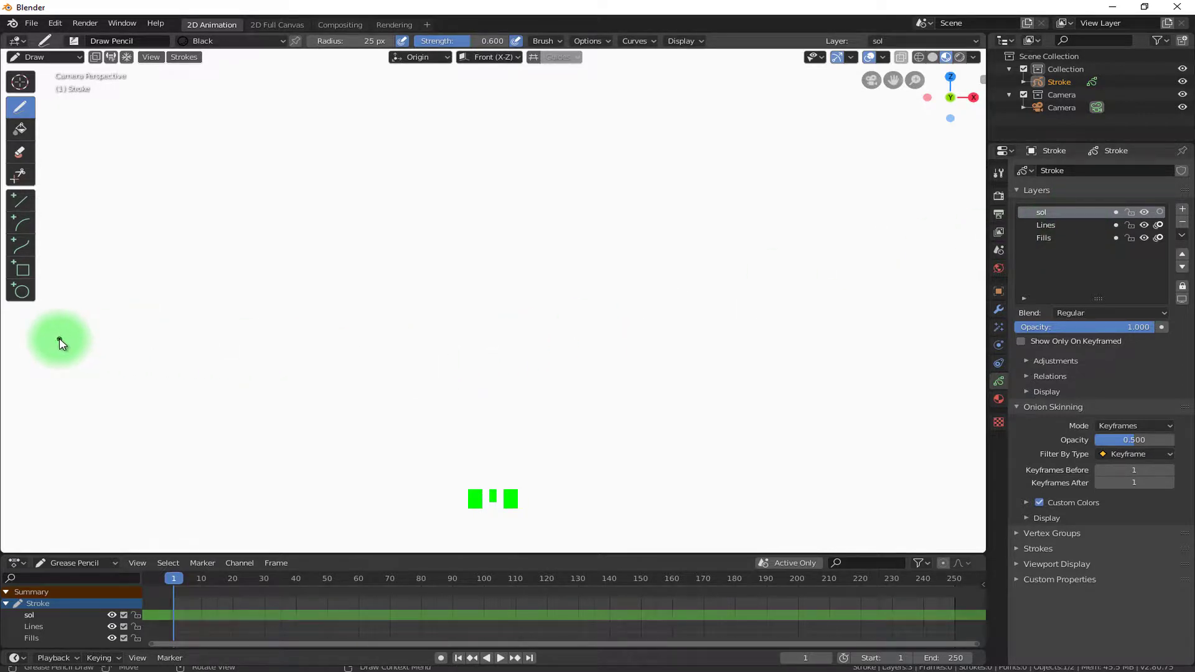
Step: Draw a filled ground rectangle with the Grey material on the sol layer, spanning the full width of the camera frame's lower edge
{"action": "right_click", "coordinate": [418, 256], "text": "ctrl"}
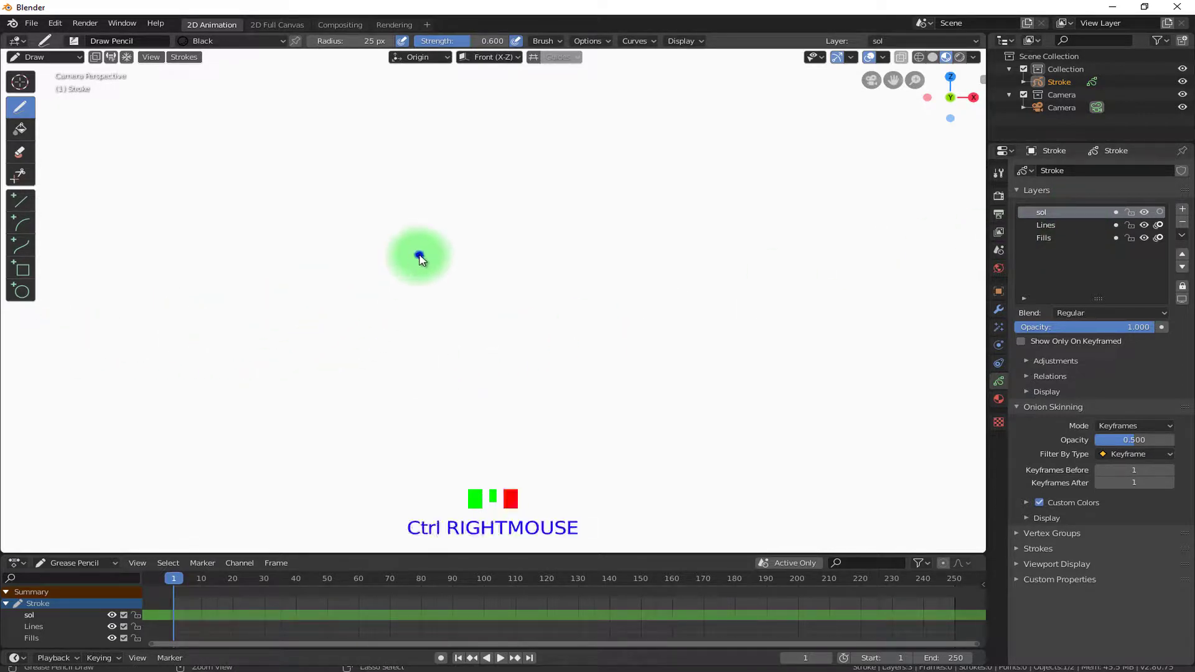
{"action": "middle_click_drag", "start_coordinate": [400, 277], "coordinate": [457, 296], "text": "ctrl"}
{"action": "middle_click", "coordinate": [456, 297], "text": "ctrl"}
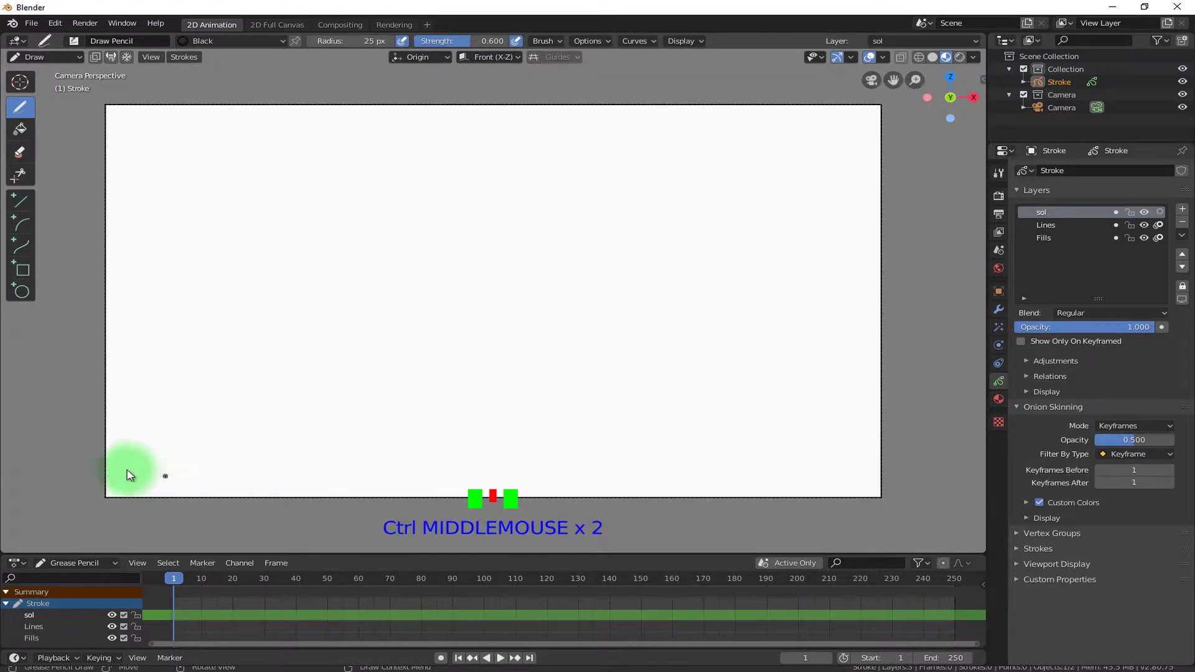
{"action": "left_click", "coordinate": [25, 266]}
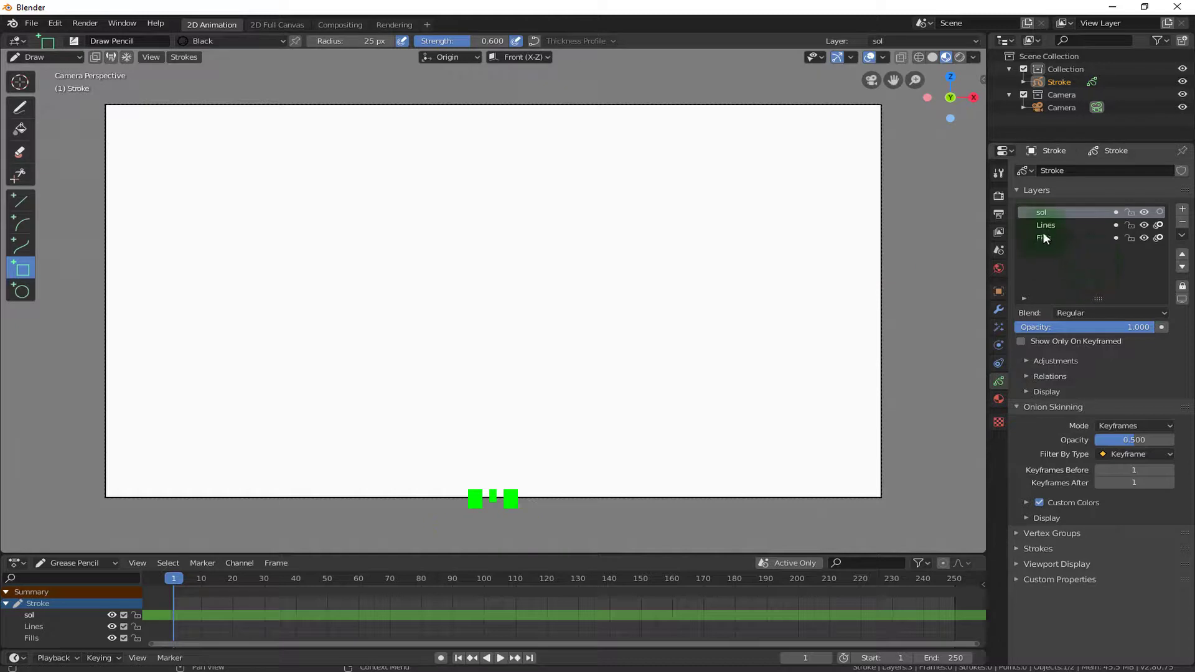
{"action": "left_click", "coordinate": [998, 400]}
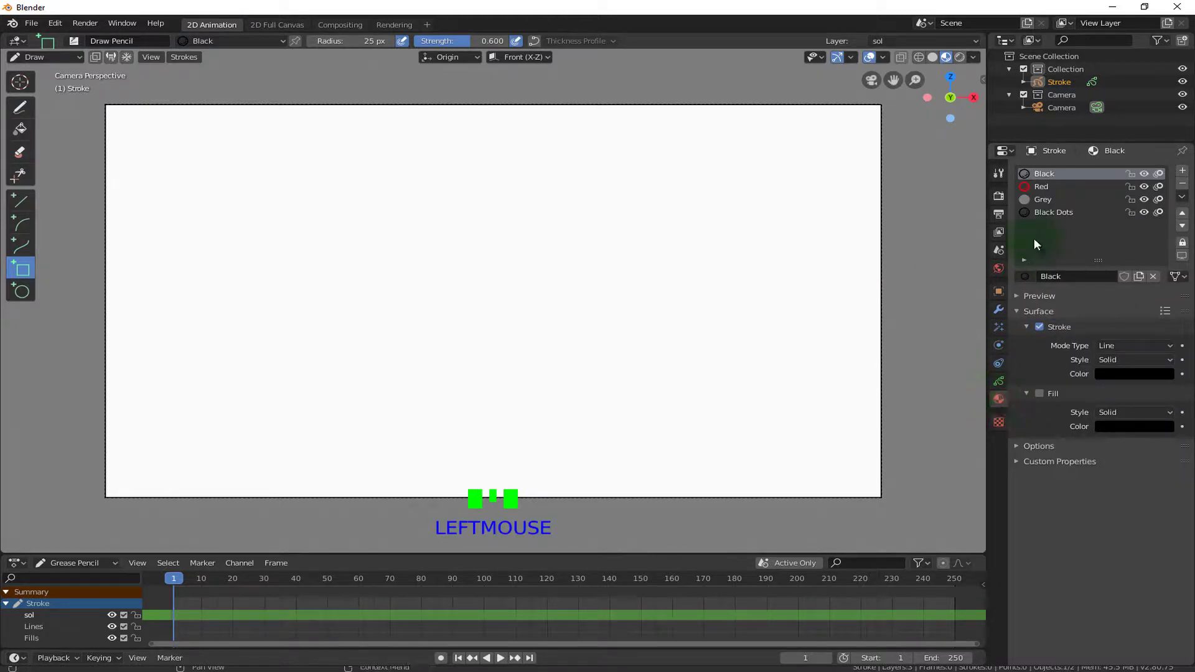
{"action": "left_click", "coordinate": [1051, 200]}
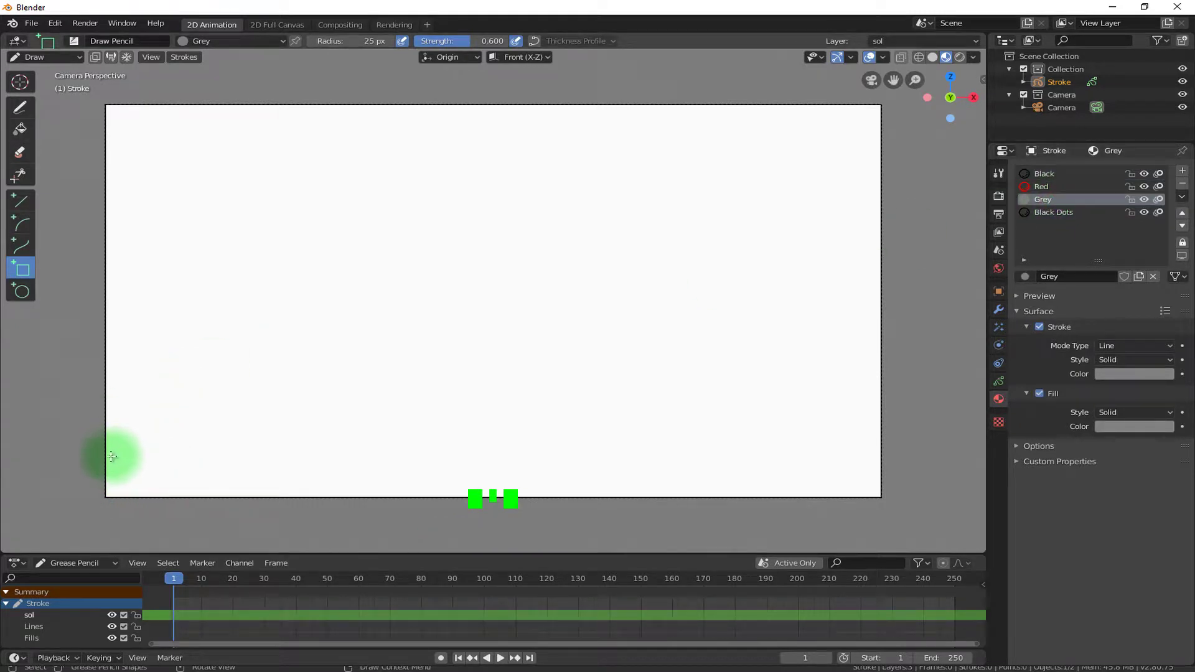
{"action": "left_click_drag", "start_coordinate": [112, 457], "coordinate": [892, 505]}
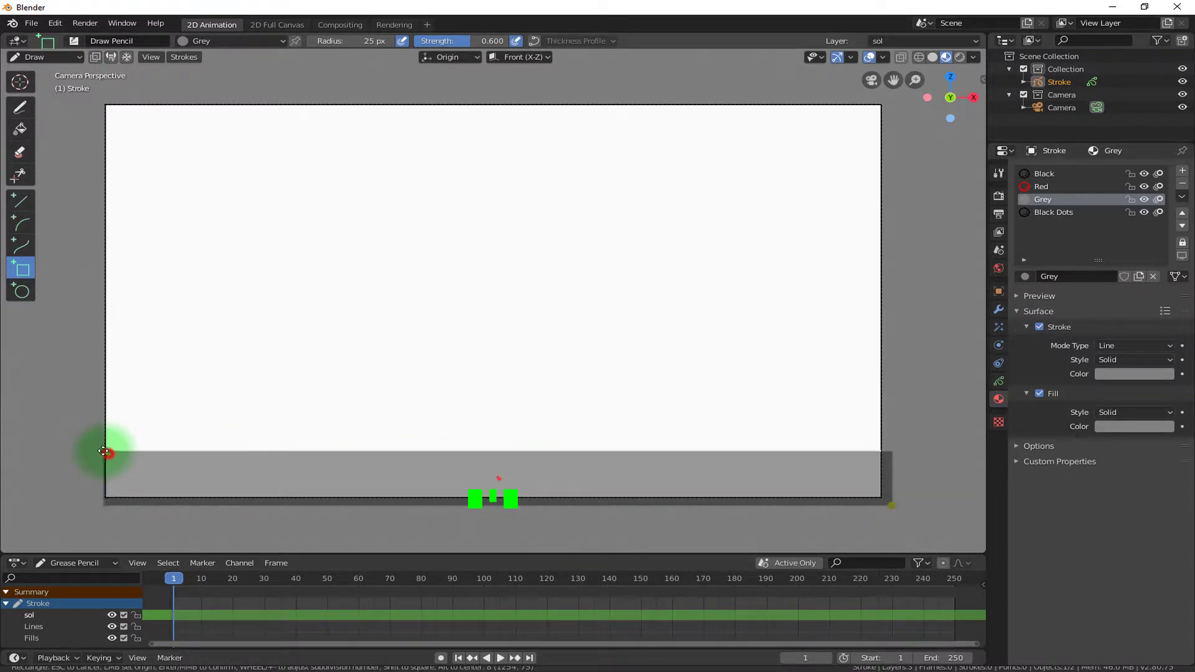
{"action": "left_click_drag", "start_coordinate": [104, 452], "coordinate": [99, 447]}
{"action": "key", "text": "Return"}
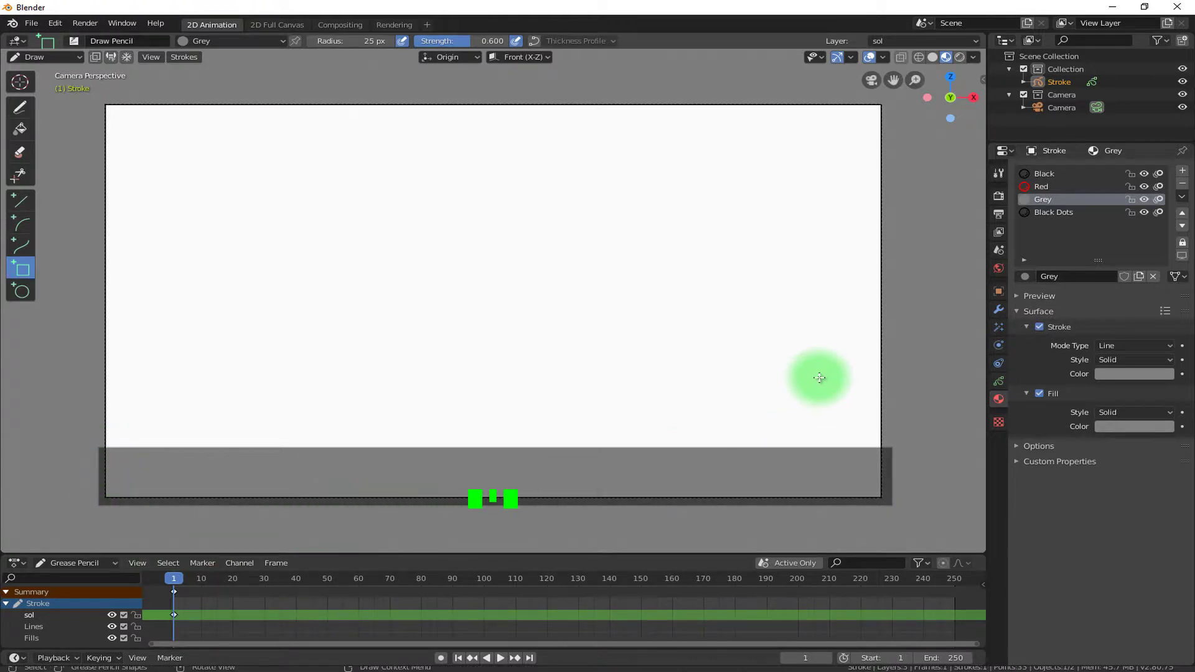
Step: Add an empty material slot to the Stroke object and create a new layer named reperes above sol
{"action": "middle_click_drag", "start_coordinate": [769, 387], "coordinate": [801, 350], "text": "ctrl"}
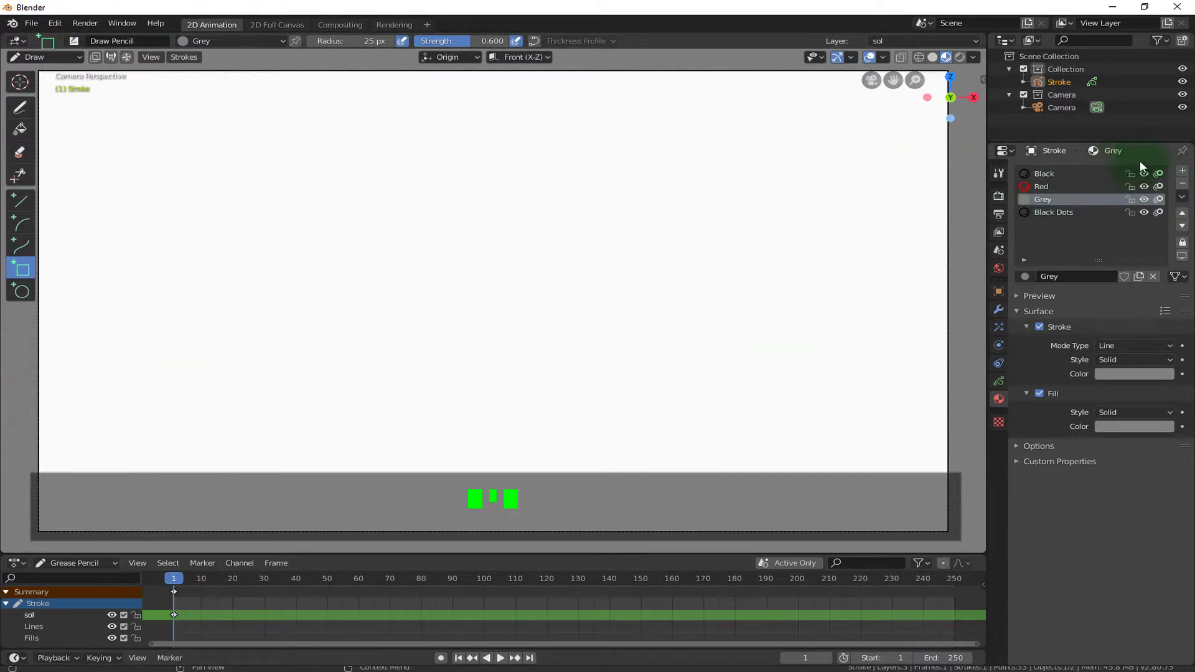
{"action": "left_click", "coordinate": [1183, 171]}
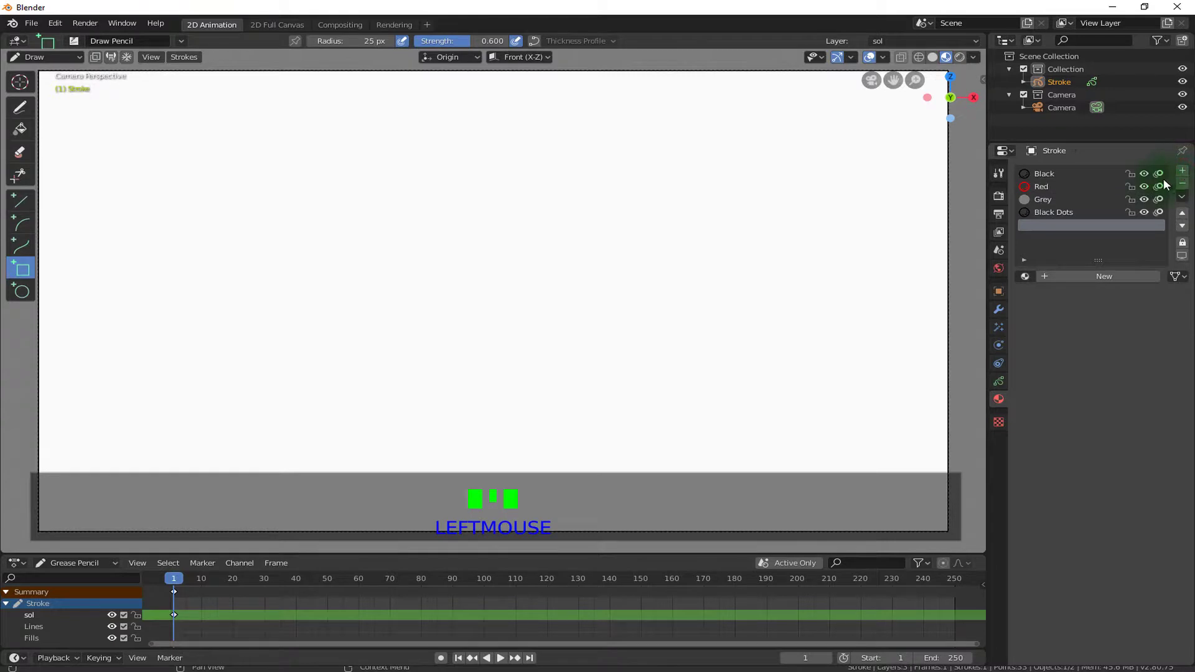
{"action": "left_click", "coordinate": [999, 382]}
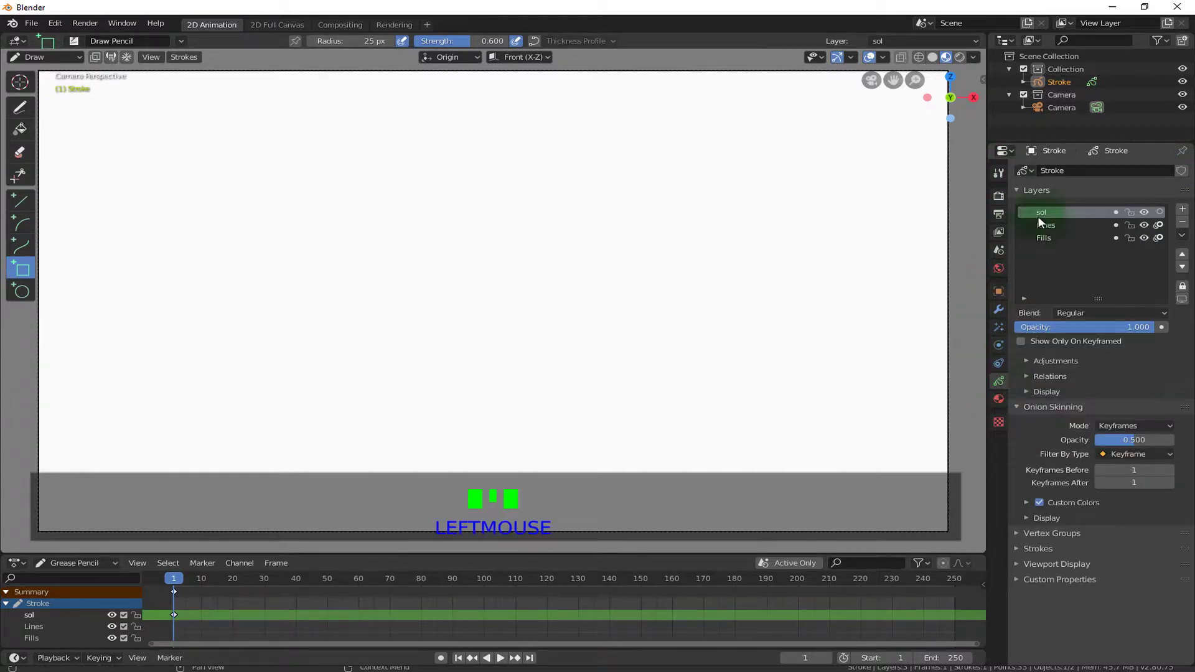
{"action": "left_click", "coordinate": [1183, 211]}
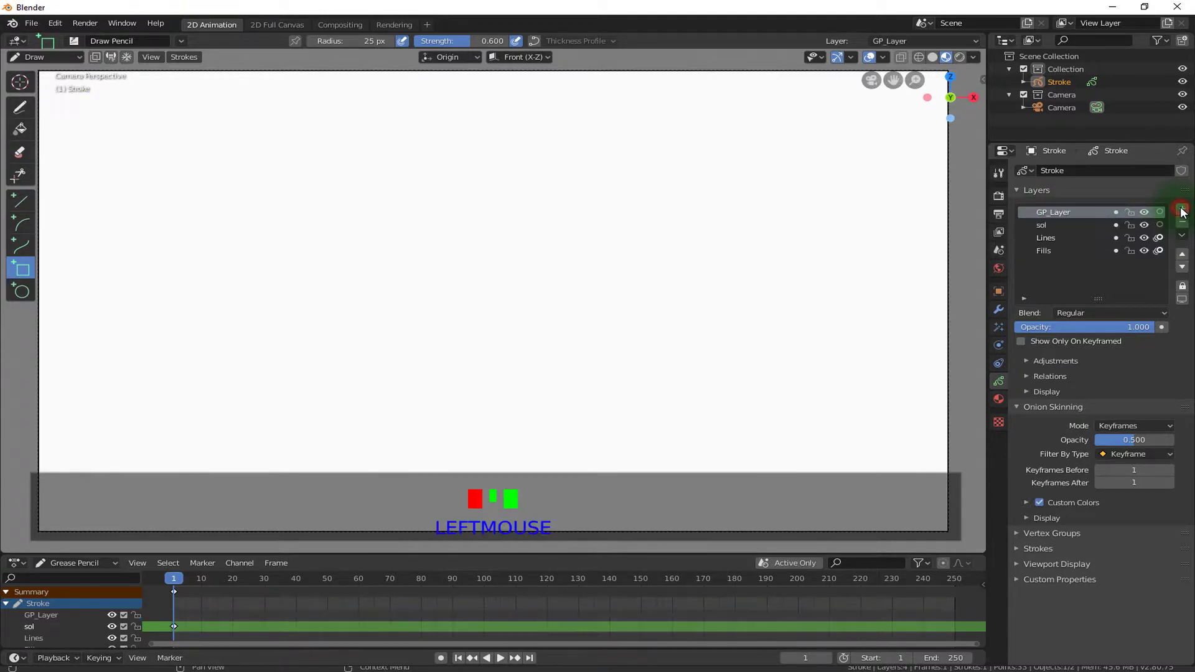
{"action": "left_click", "coordinate": [1074, 213]}
{"action": "double_click", "coordinate": [1072, 212]}
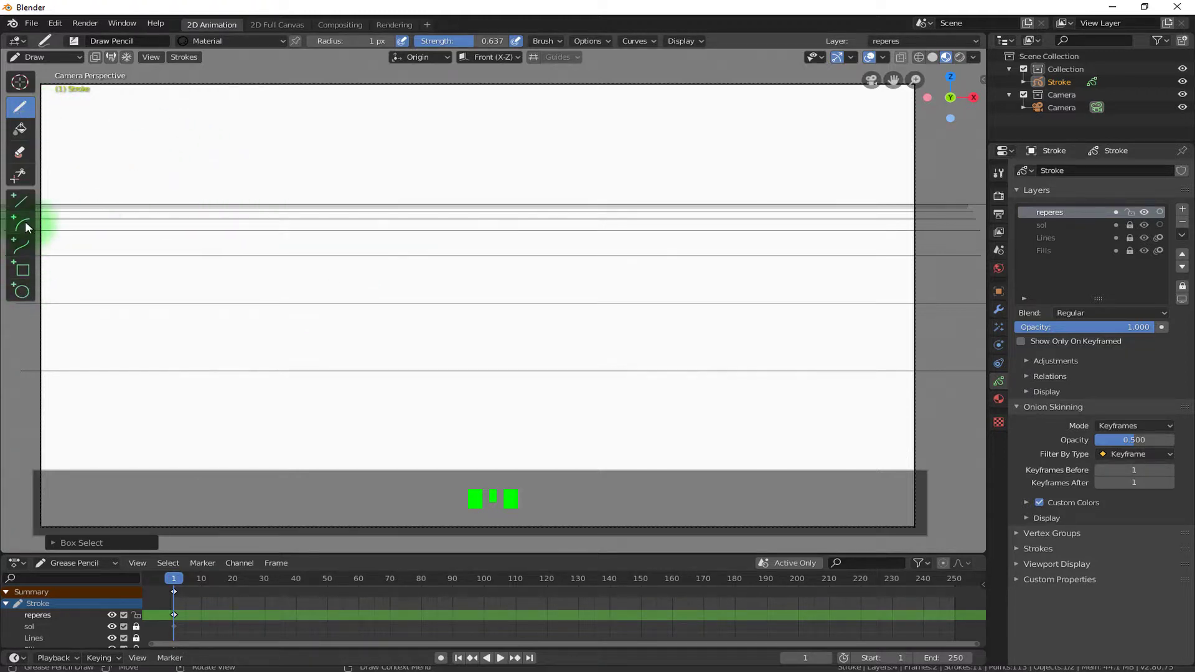
Step: Draw a short, perfectly horizontal line on the reperes layer in the empty area above the existing guide lines
{"action": "left_click", "coordinate": [23, 199]}
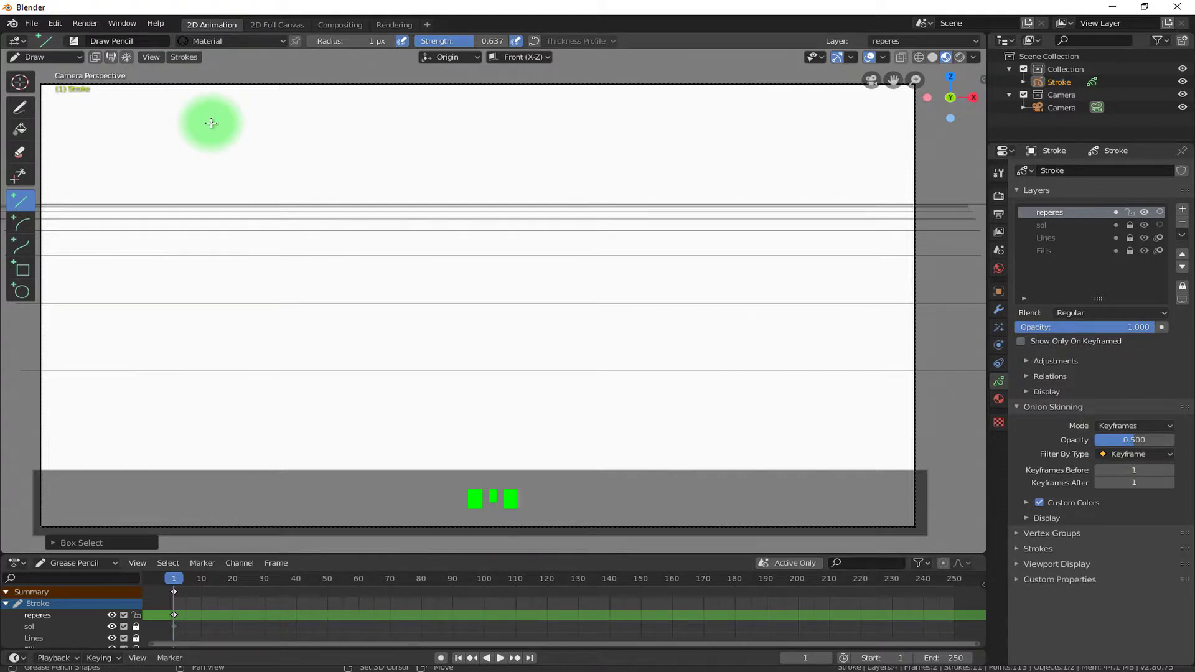
{"action": "left_click_drag", "start_coordinate": [212, 123], "coordinate": [586, 152], "text": "shift"}
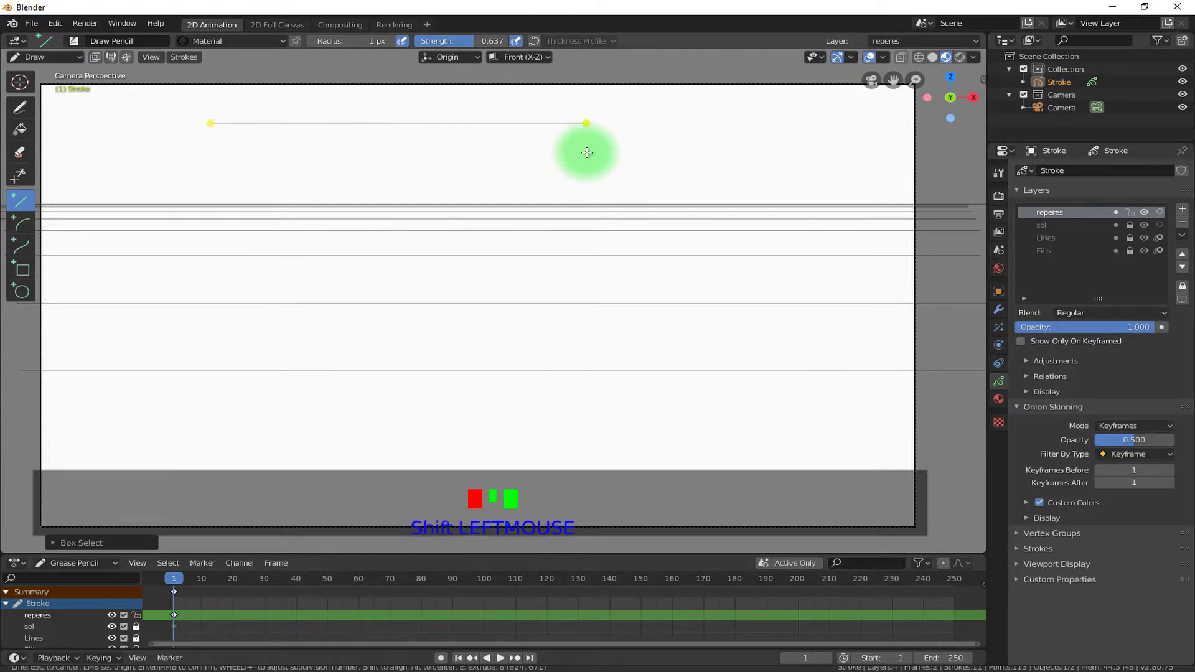
{"action": "key", "text": "Return"}
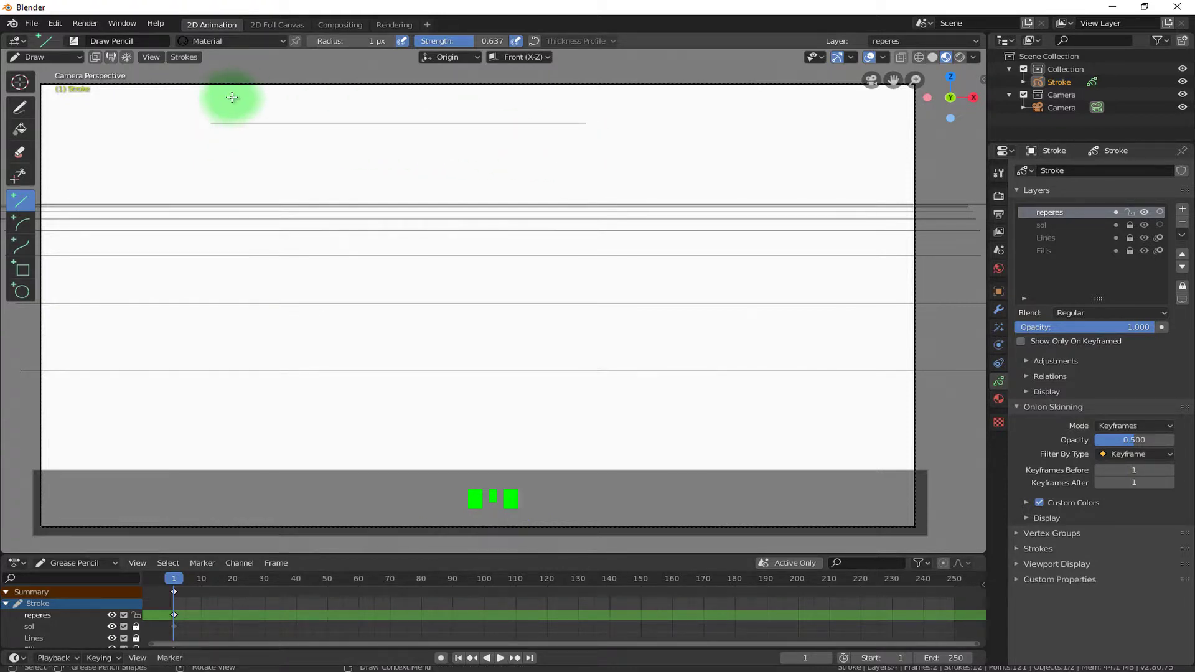
Step: Select the whole short line on the reperes layer in Edit Mode and duplicate it three times, placing each copy slightly below the previous one
{"action": "left_click", "coordinate": [60, 61]}
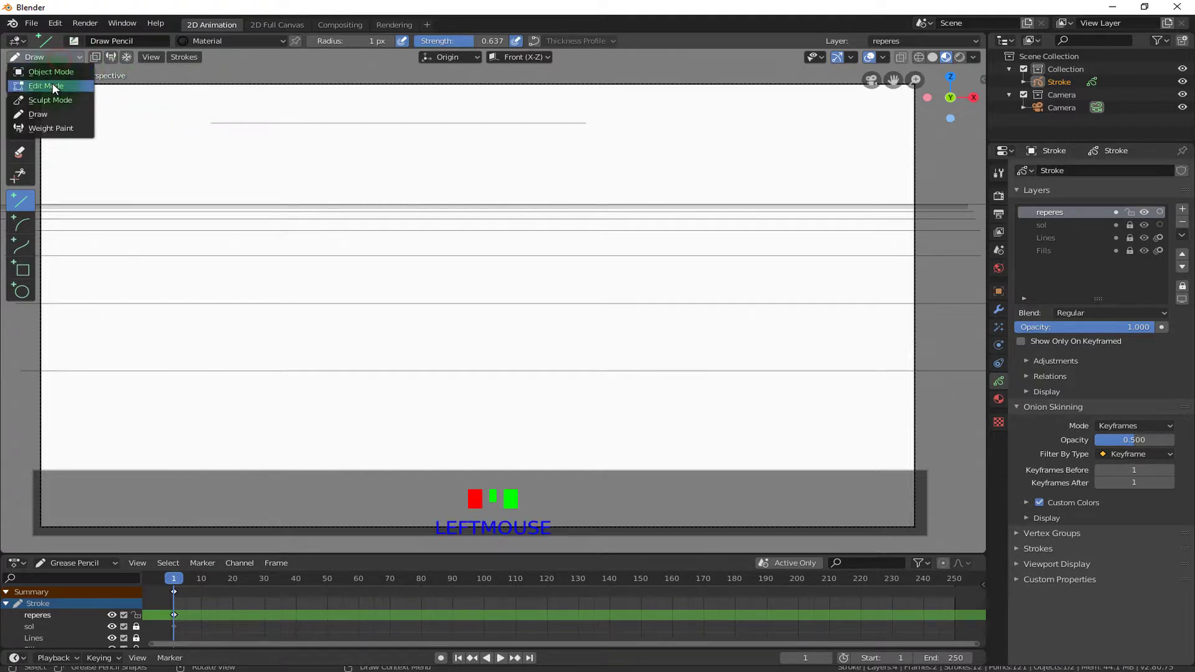
{"action": "left_click", "coordinate": [51, 85]}
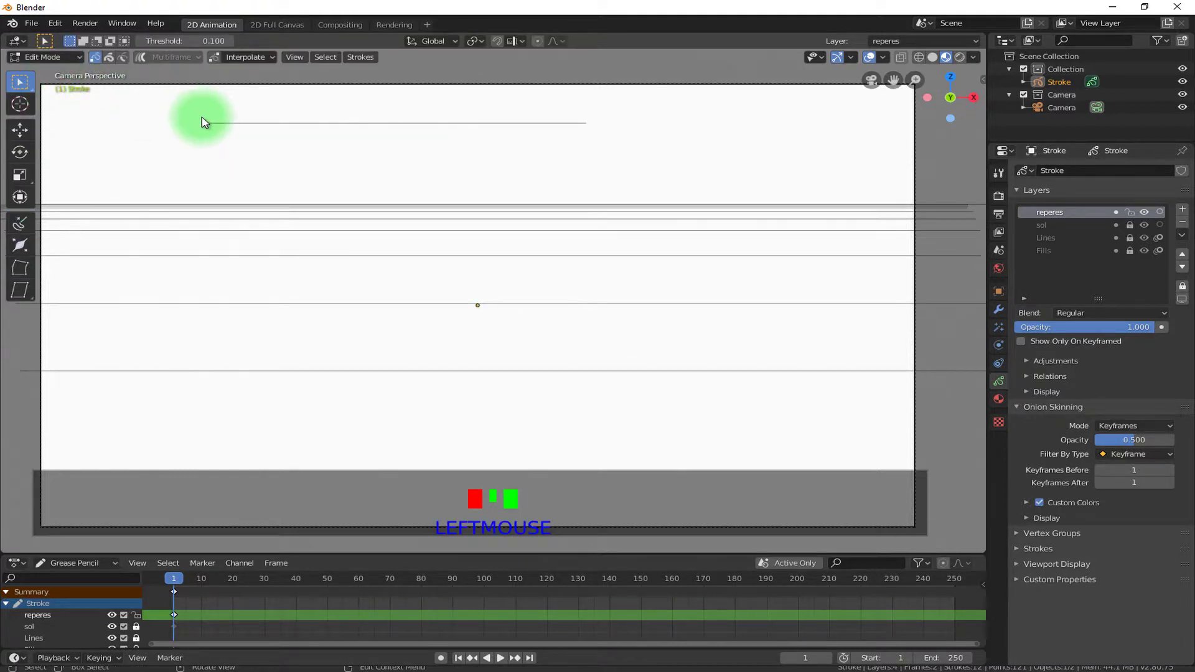
{"action": "left_click_drag", "start_coordinate": [192, 99], "coordinate": [342, 166]}
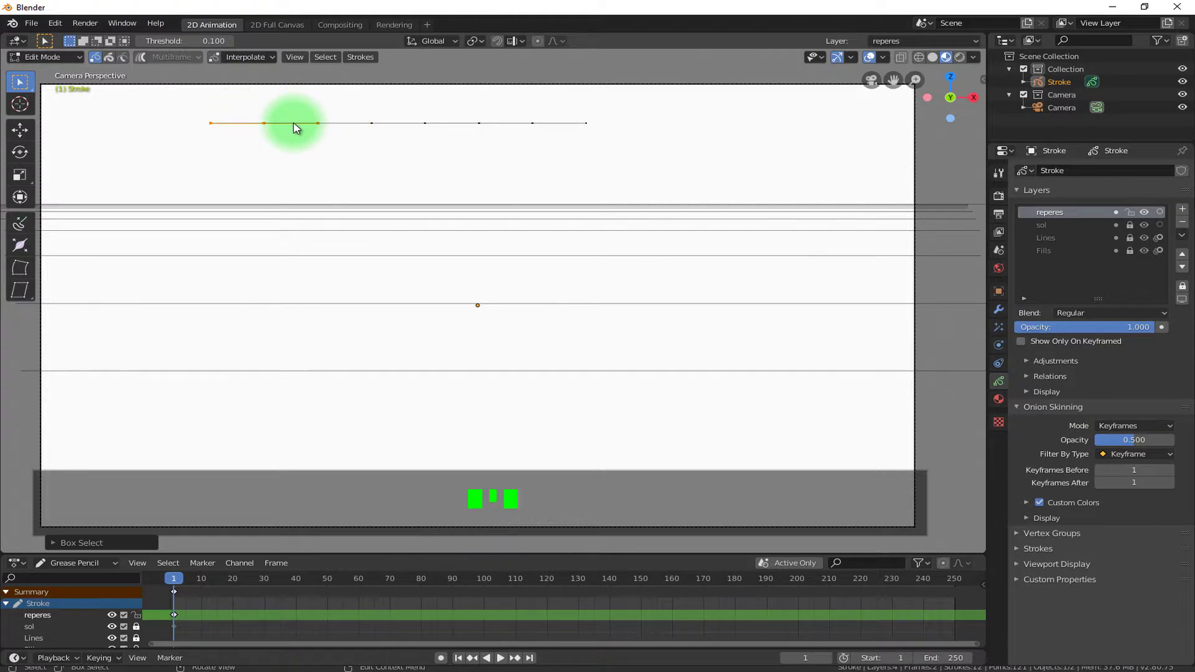
{"action": "key", "text": "l"}
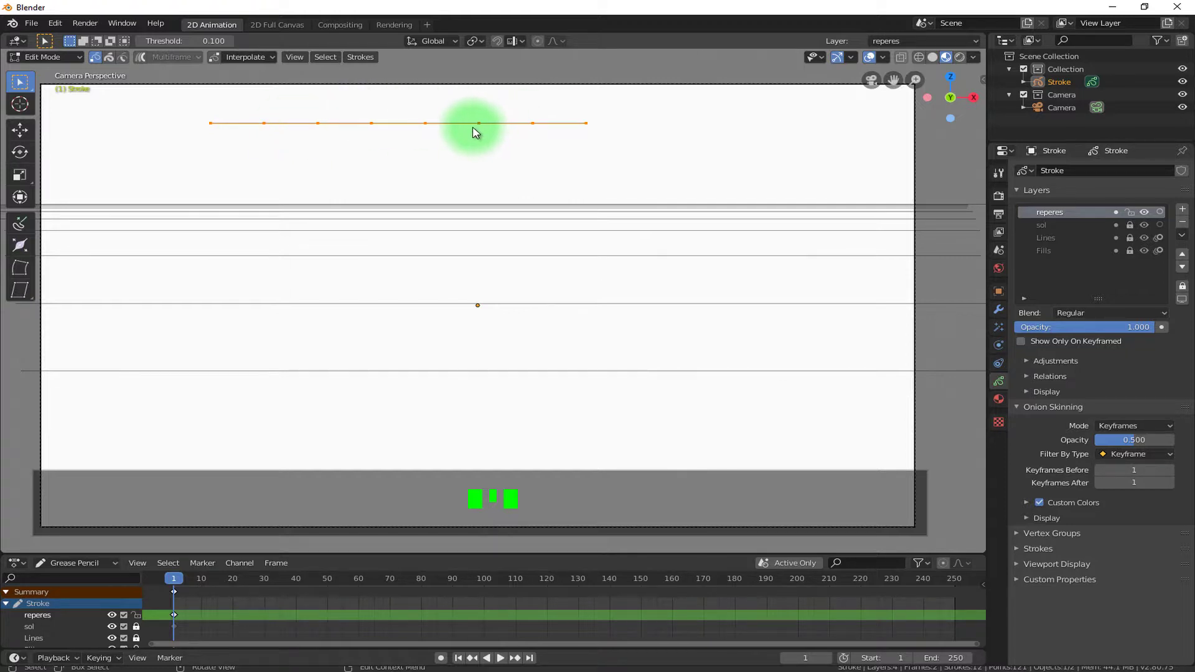
{"action": "key", "text": "shift+d"}
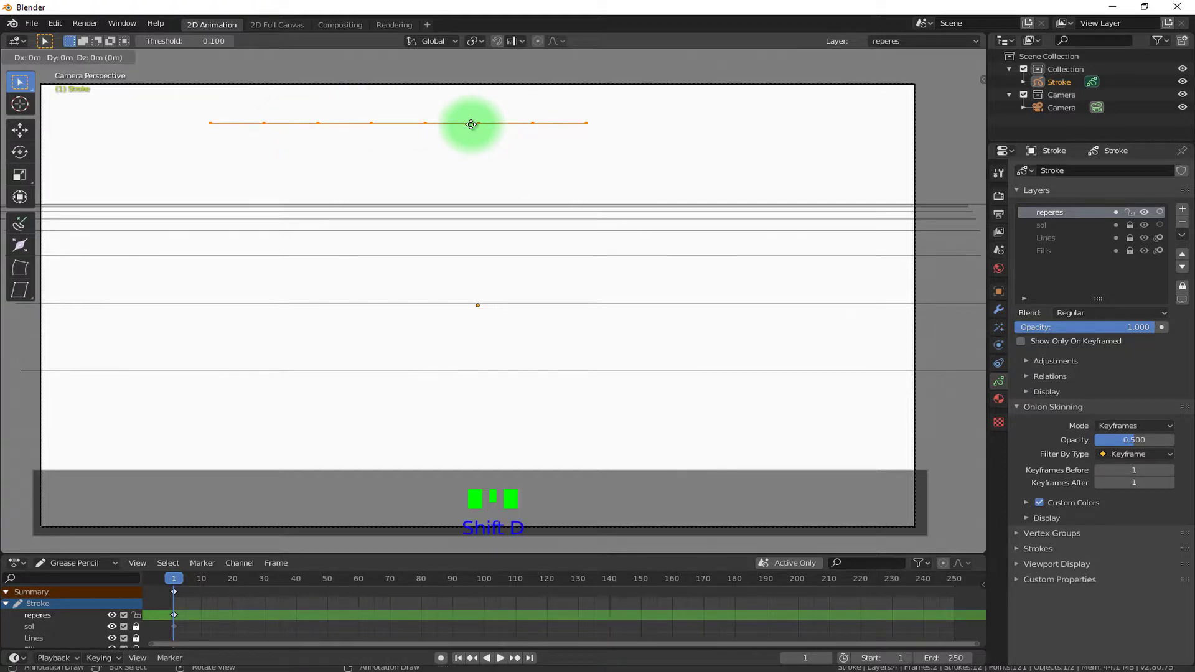
{"action": "left_click", "coordinate": [458, 137]}
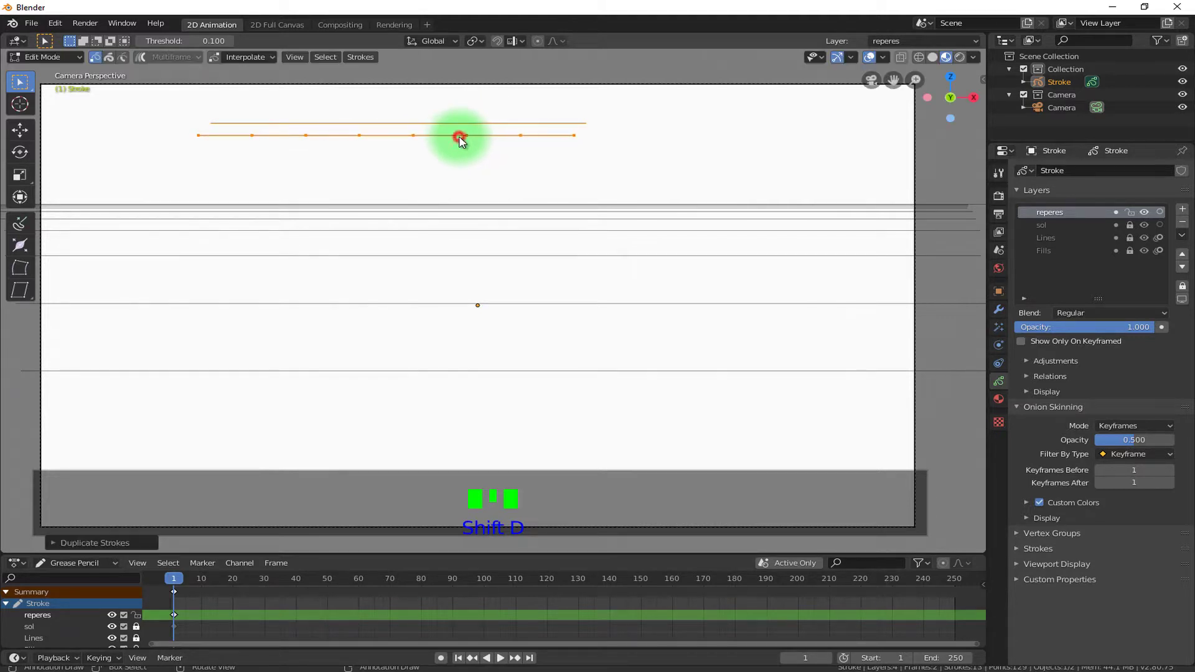
{"action": "key", "text": "shift+d"}
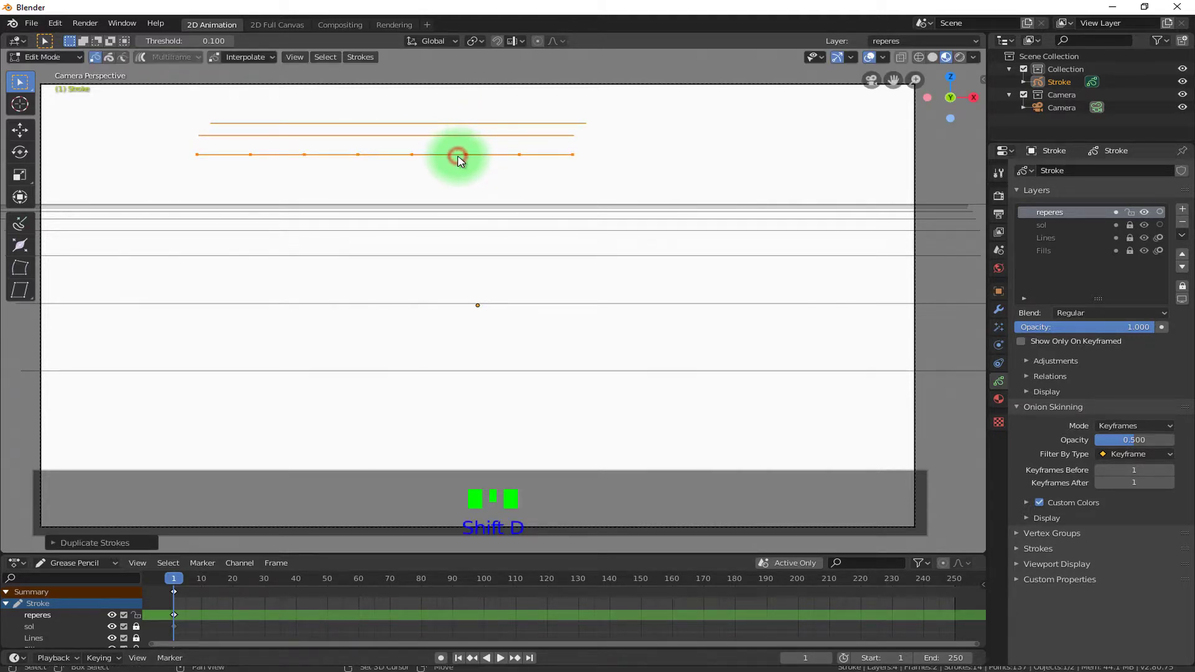
{"action": "left_click", "coordinate": [454, 174]}
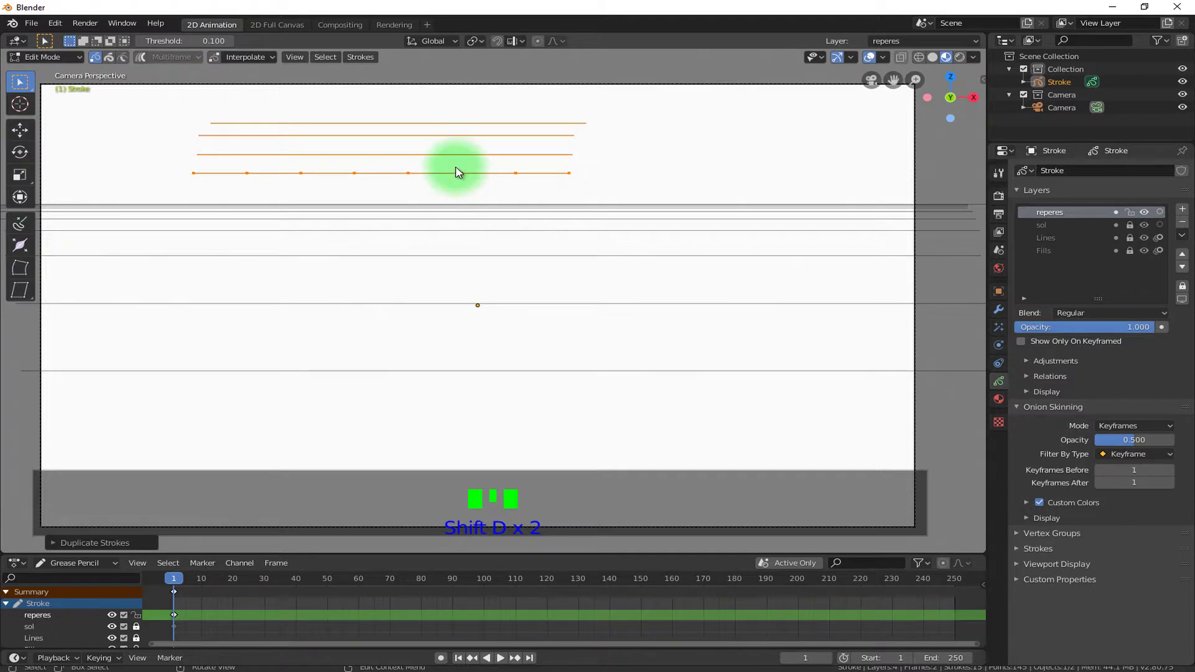
Step: Move the lowest copied line right and down to just above the existing guides, and shift the copy above it left and down
{"action": "key", "text": "g"}
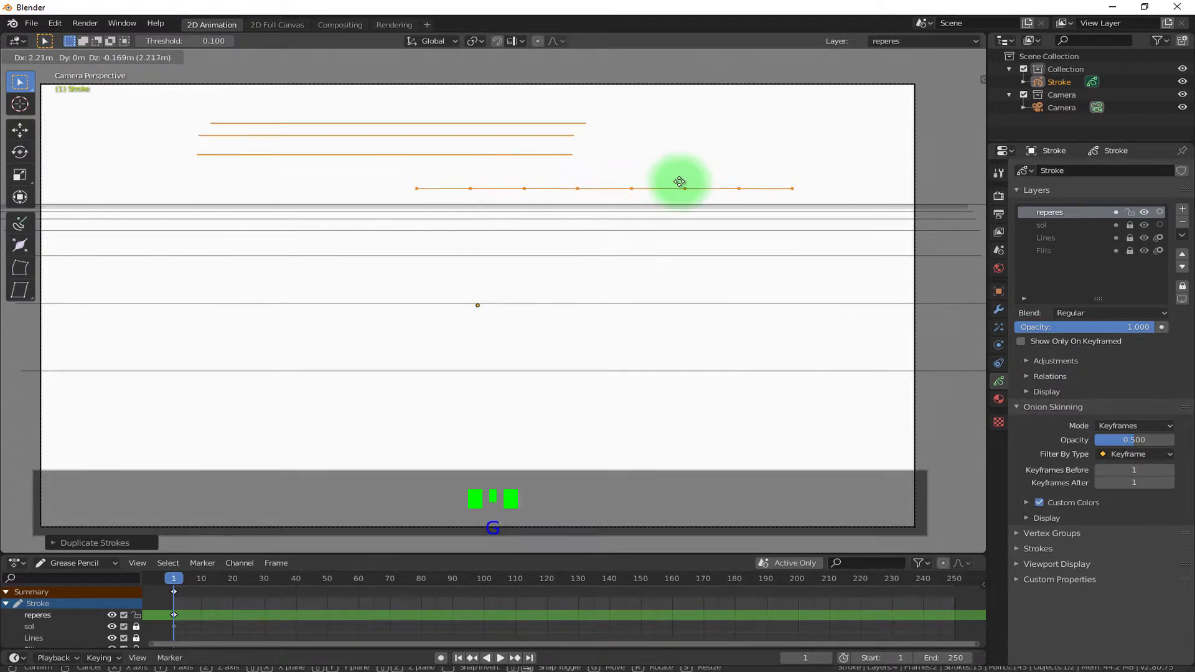
{"action": "left_click", "coordinate": [679, 181]}
{"action": "left_click", "coordinate": [491, 140]}
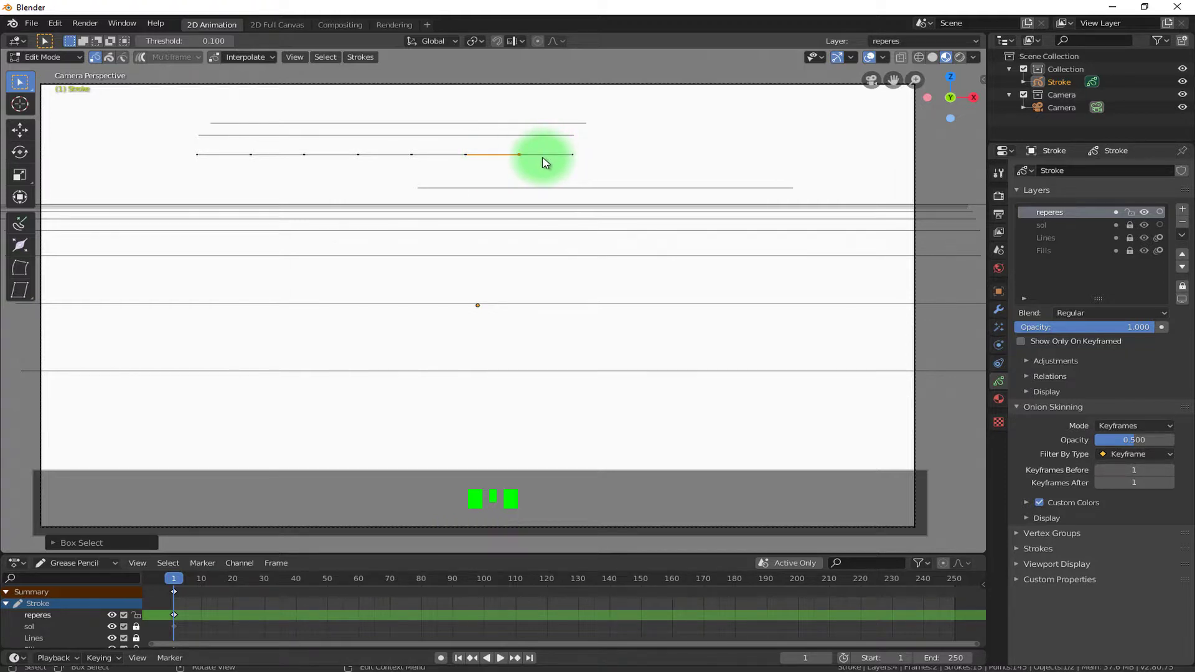
{"action": "key", "text": "l"}
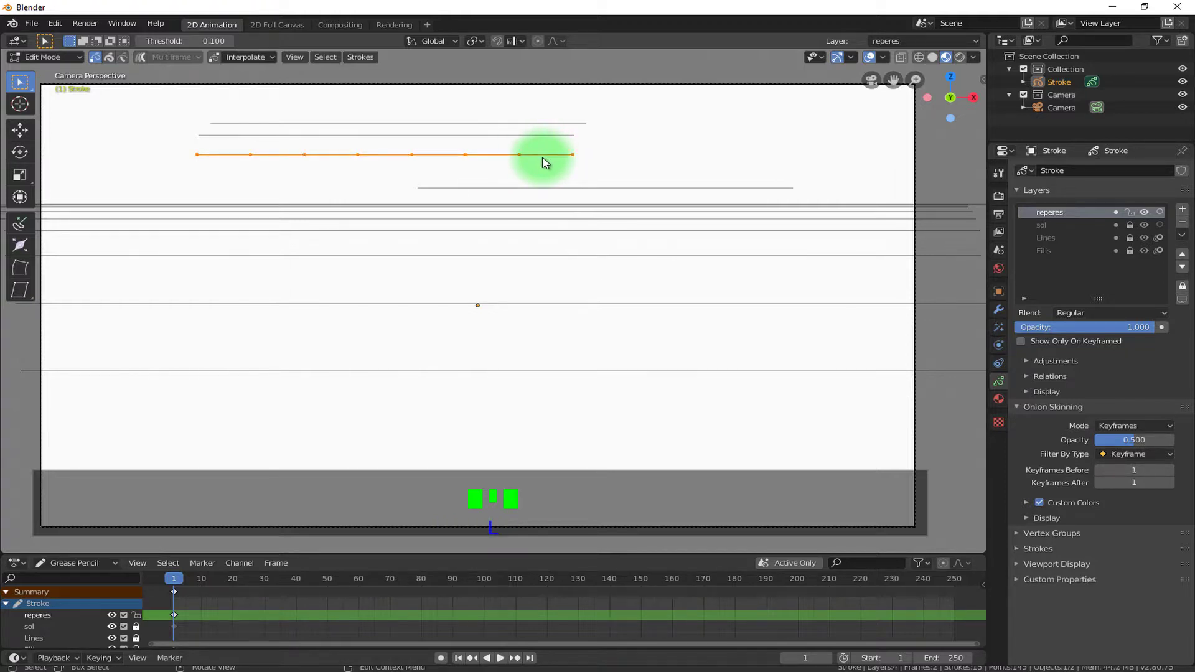
{"action": "key", "text": "g"}
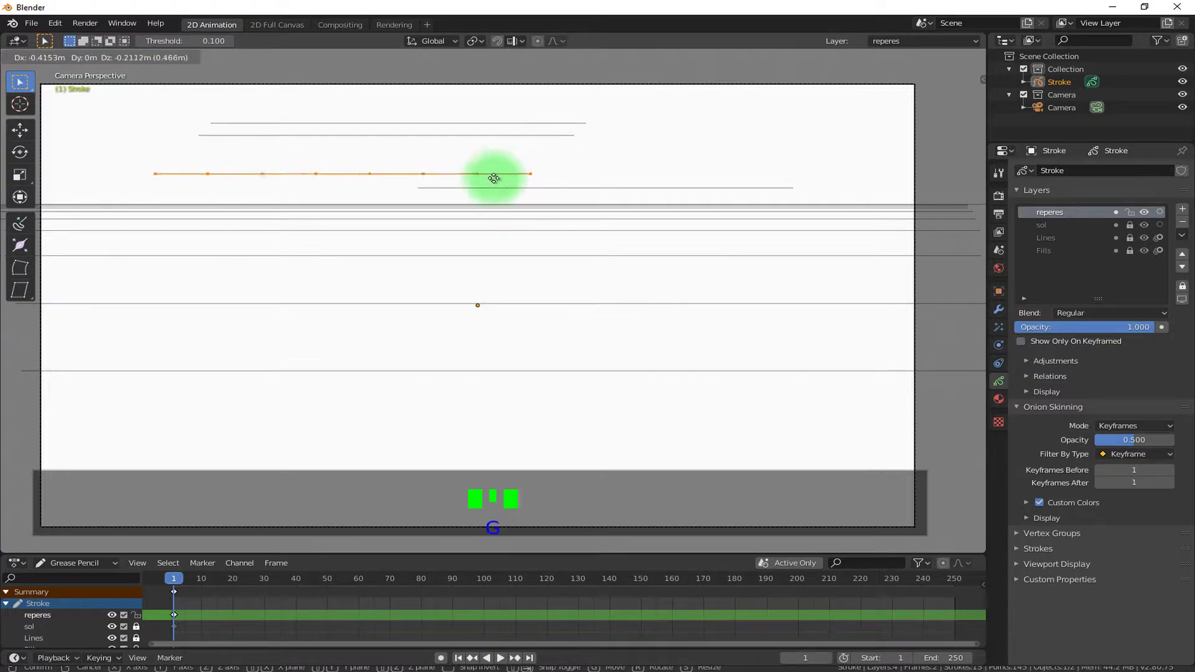
{"action": "left_click", "coordinate": [474, 168]}
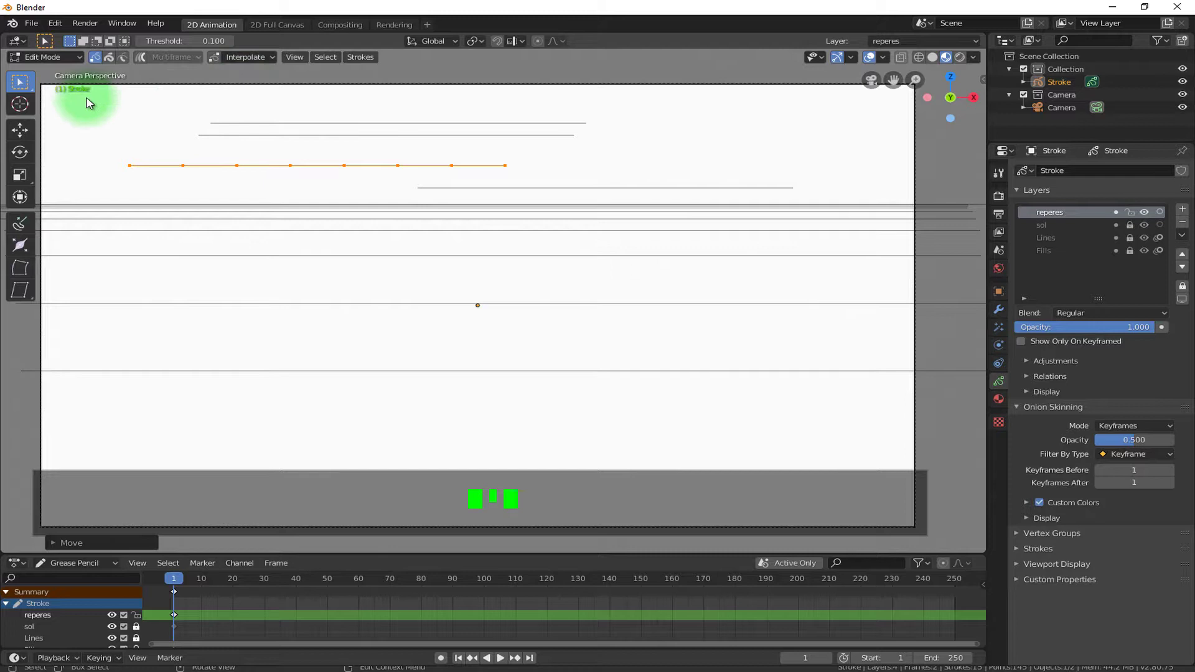
Step: Return to Draw mode and delete the four short test lines above the existing guides with a box erase
{"action": "left_click", "coordinate": [61, 56]}
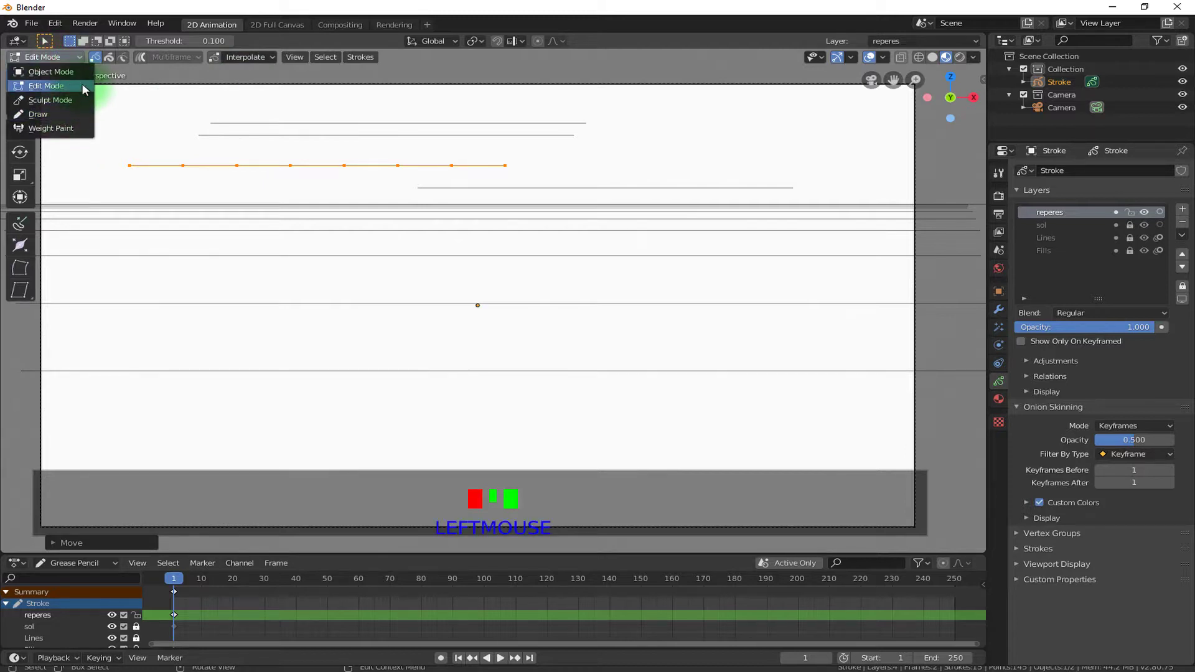
{"action": "left_click", "coordinate": [52, 114]}
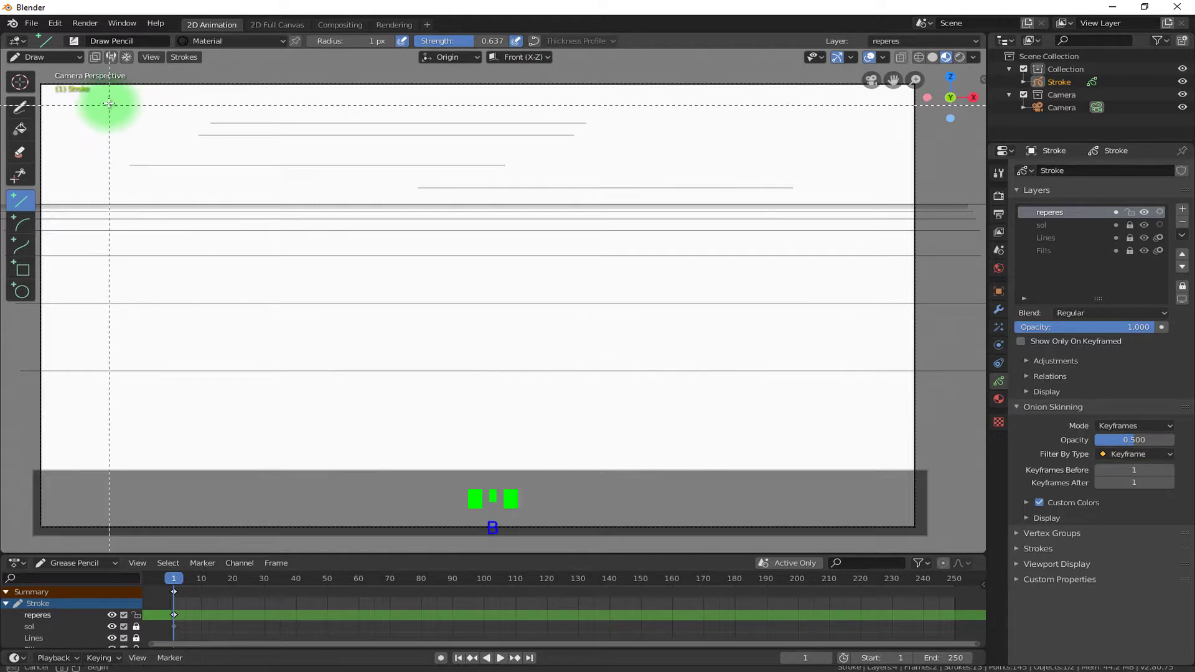
{"action": "mouse_move", "coordinate": [104, 102]}
{"action": "left_mouse_down"}
{"action": "mouse_move", "coordinate": [286, 184]}
{"action": "mouse_move", "coordinate": [537, 200]}
{"action": "mouse_move", "coordinate": [830, 197]}
{"action": "left_mouse_up"}
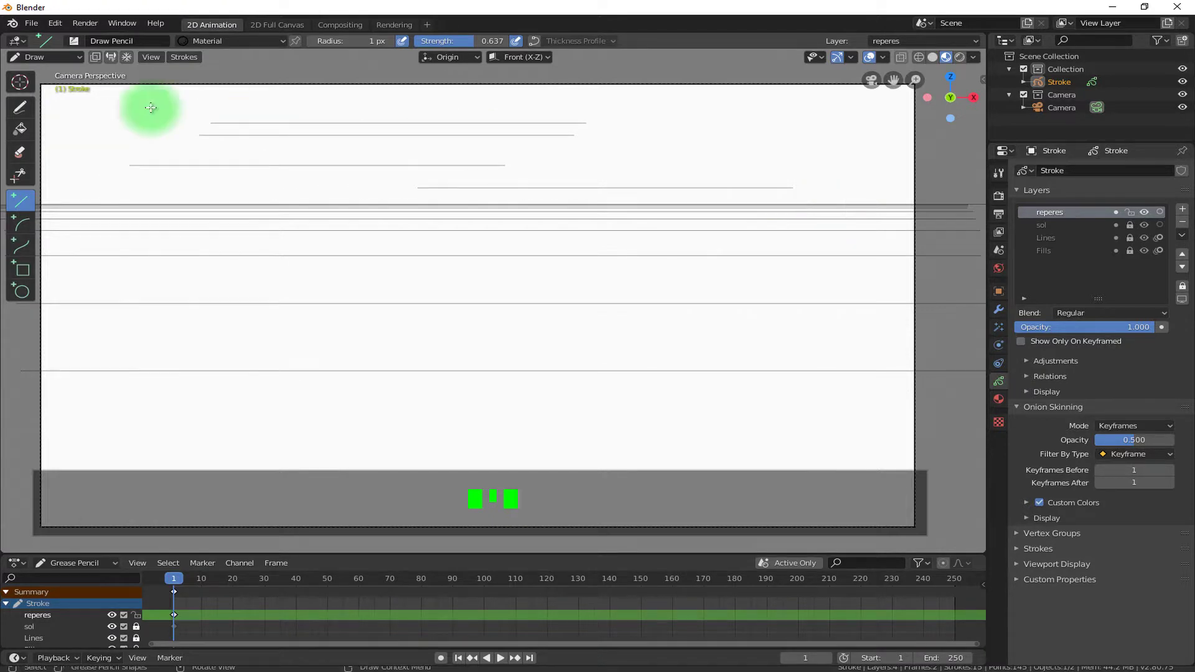
{"action": "left_click", "coordinate": [23, 104]}
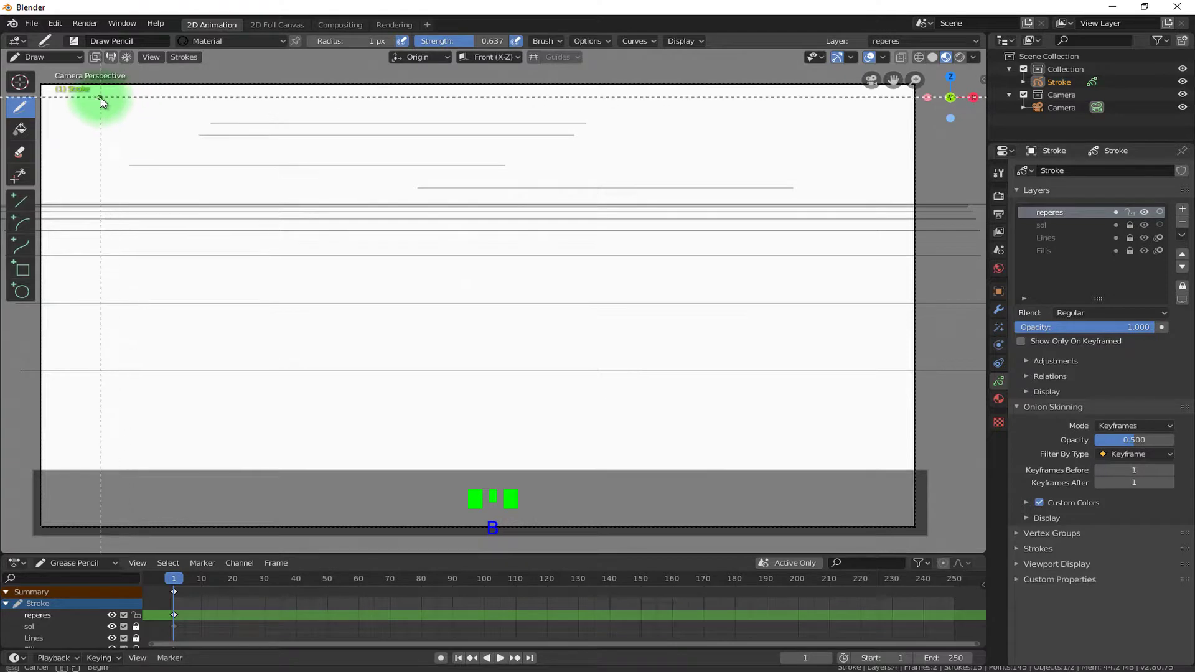
{"action": "key", "text": "b"}
{"action": "mouse_move", "coordinate": [93, 98]}
{"action": "left_mouse_down"}
{"action": "mouse_move", "coordinate": [602, 197]}
{"action": "mouse_move", "coordinate": [815, 196]}
{"action": "left_mouse_up"}
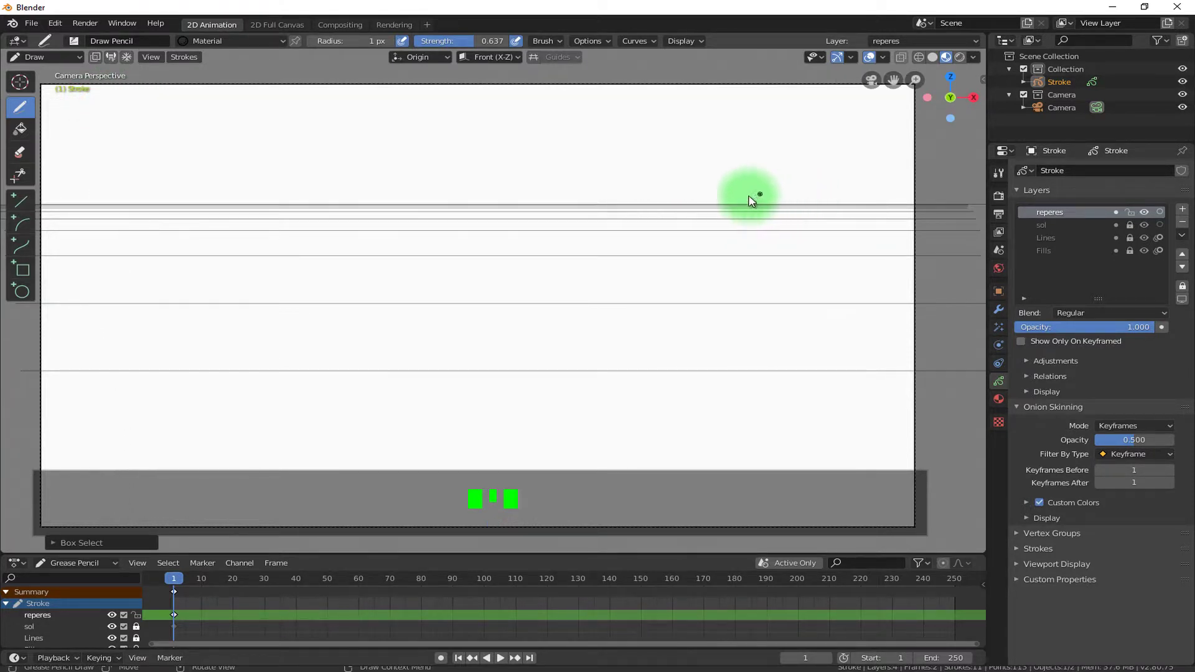
Step: Add a new layer named balle above reperes and lock all the other layers
{"action": "left_click", "coordinate": [1183, 210]}
{"action": "left_click", "coordinate": [1045, 214]}
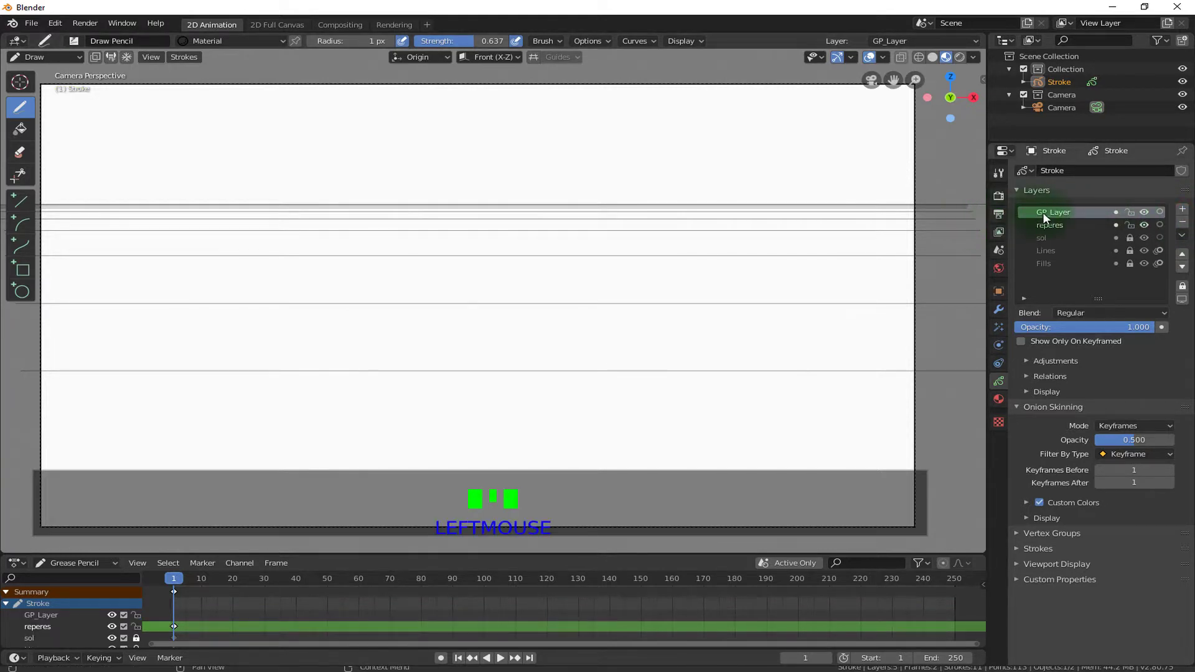
{"action": "double_click", "coordinate": [1064, 212]}
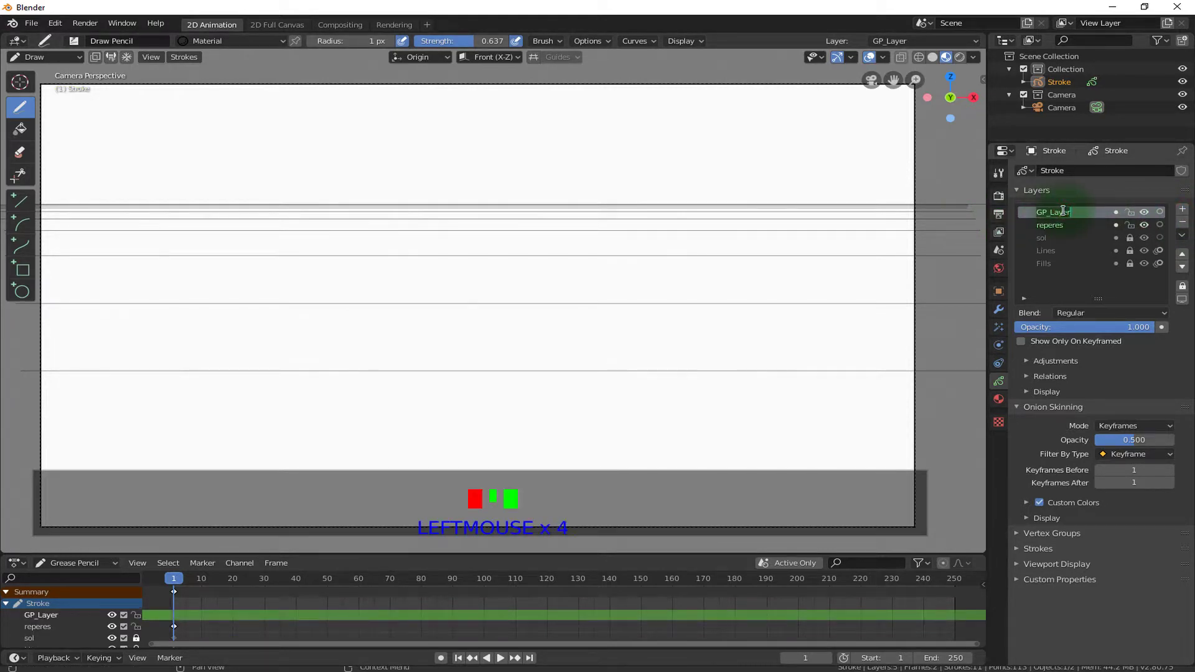
{"action": "type", "text": "balle"}
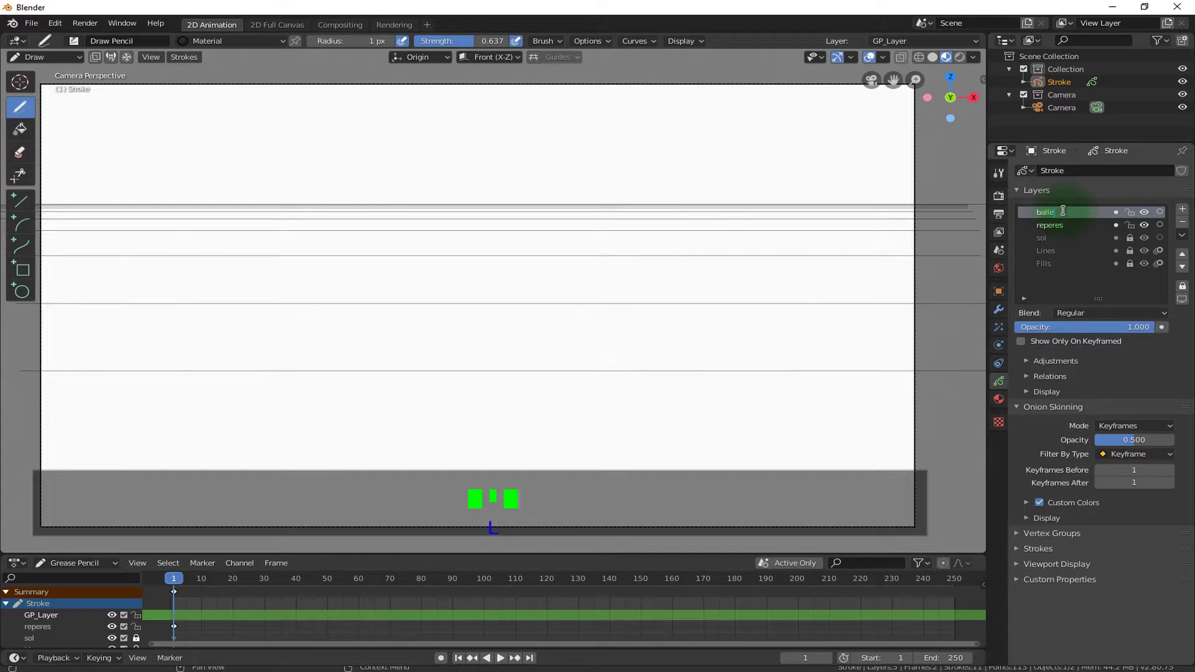
{"action": "key", "text": "Return"}
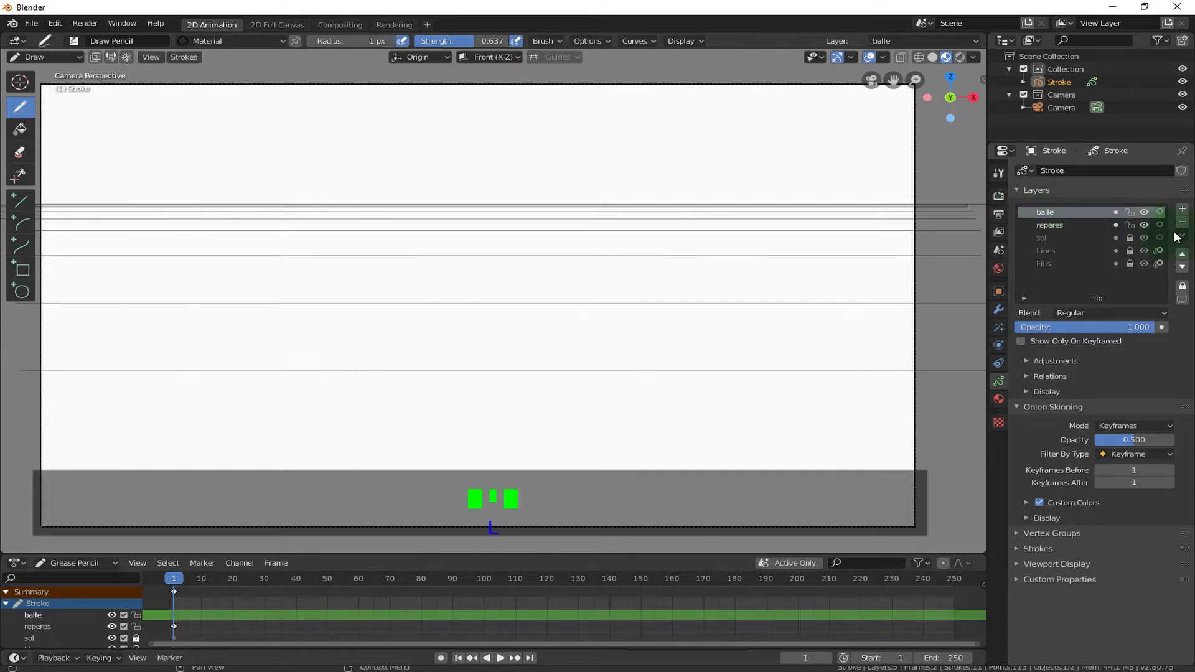
{"action": "left_click", "coordinate": [1184, 287]}
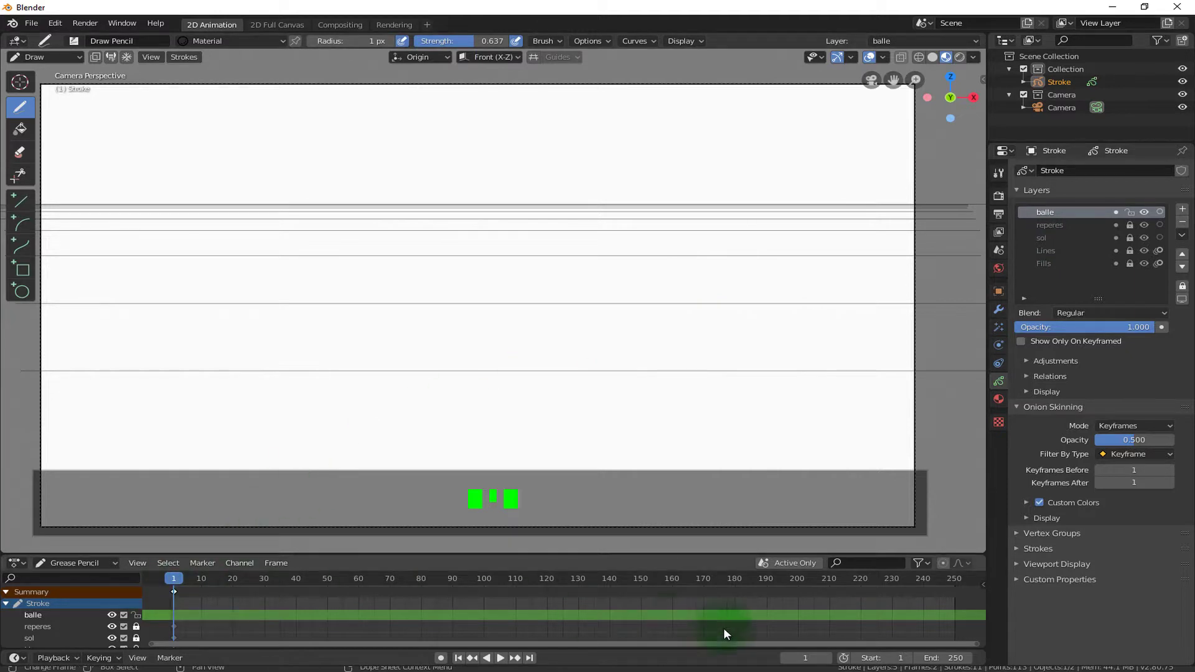
Step: Set the animation's end frame to 30 and scale the timeline so frames 1 to 30 fill its width
{"action": "left_click", "coordinate": [976, 643]}
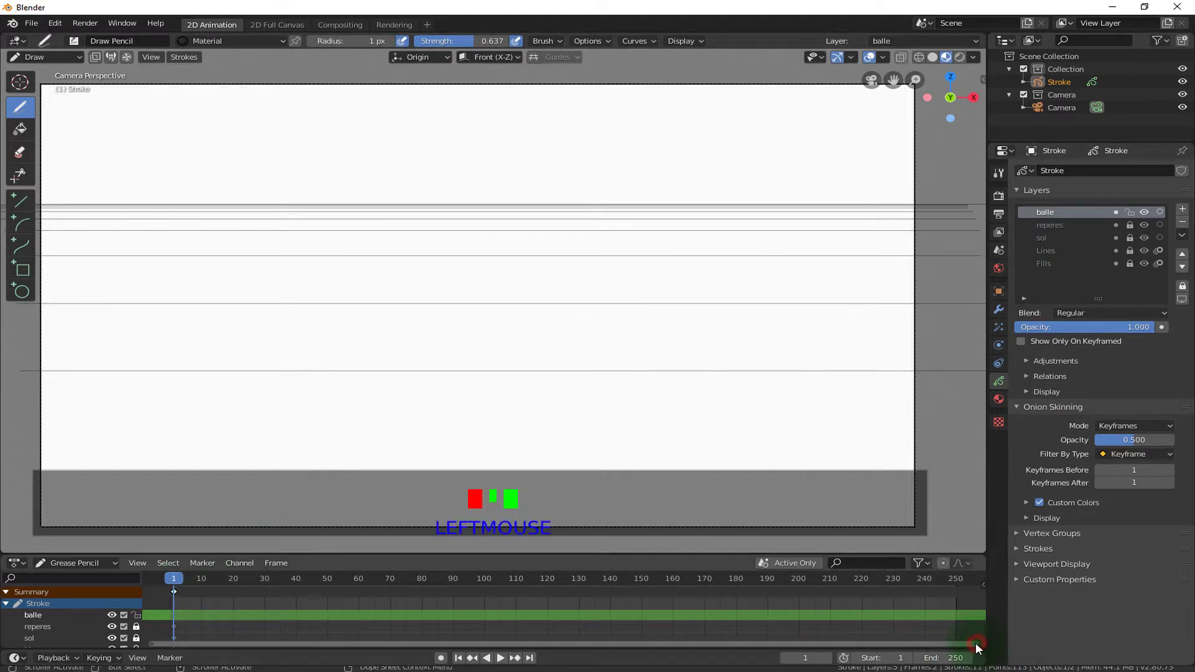
{"action": "left_click_drag", "start_coordinate": [976, 642], "coordinate": [569, 613]}
{"action": "left_click_drag", "start_coordinate": [959, 658], "coordinate": [905, 664]}
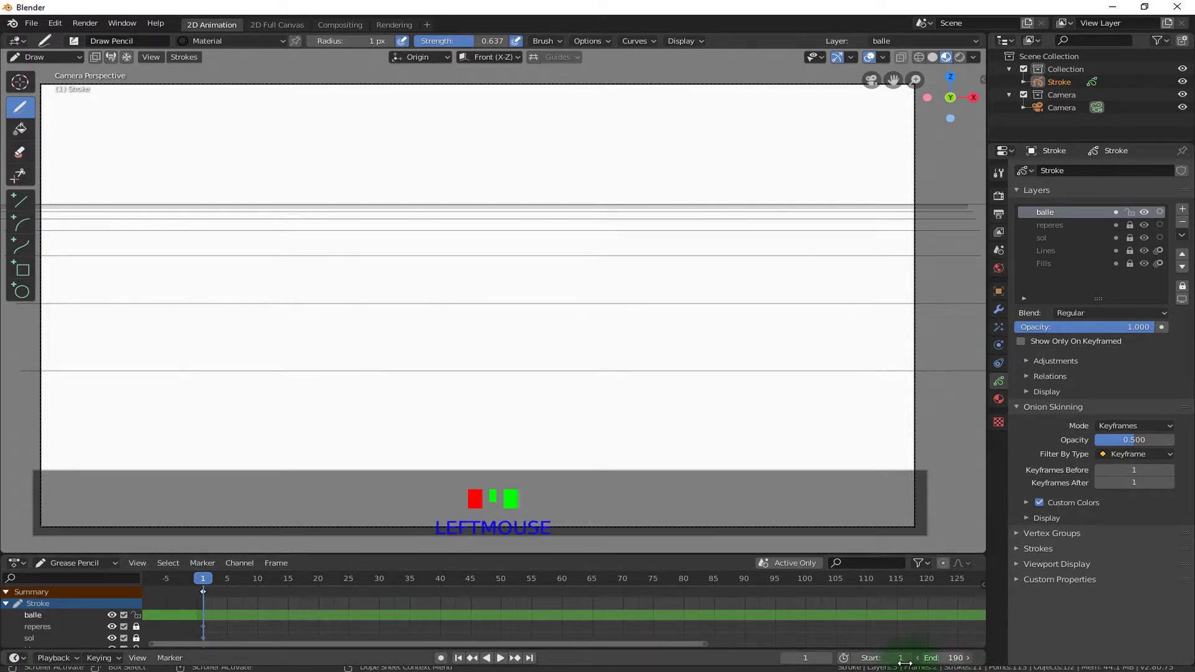
{"action": "double_click", "coordinate": [958, 658]}
{"action": "key", "text": "BackSpace"}
{"action": "key", "text": "BackSpace"}
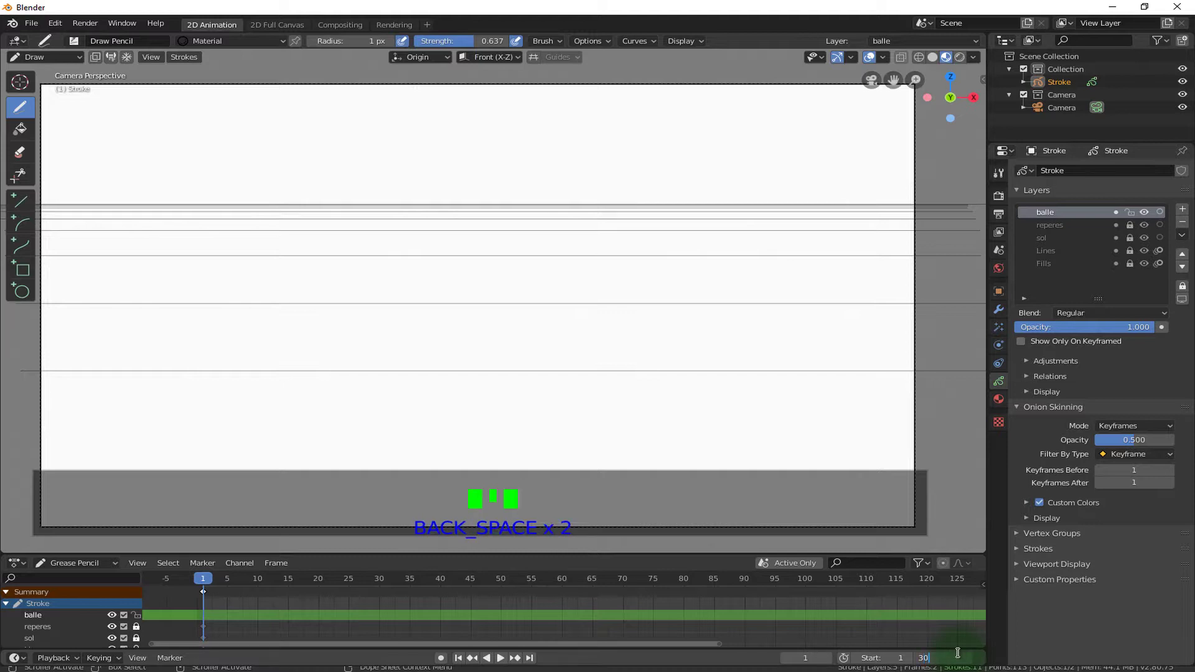
{"action": "key", "text": "Return"}
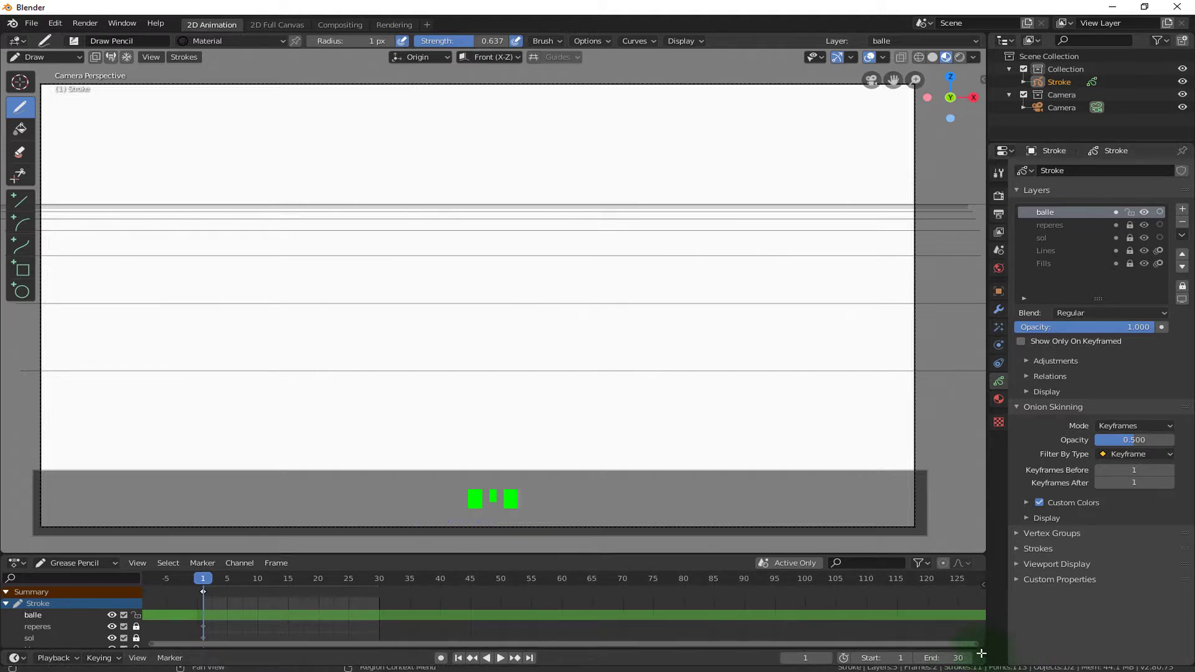
{"action": "left_click_drag", "start_coordinate": [978, 643], "coordinate": [379, 632]}
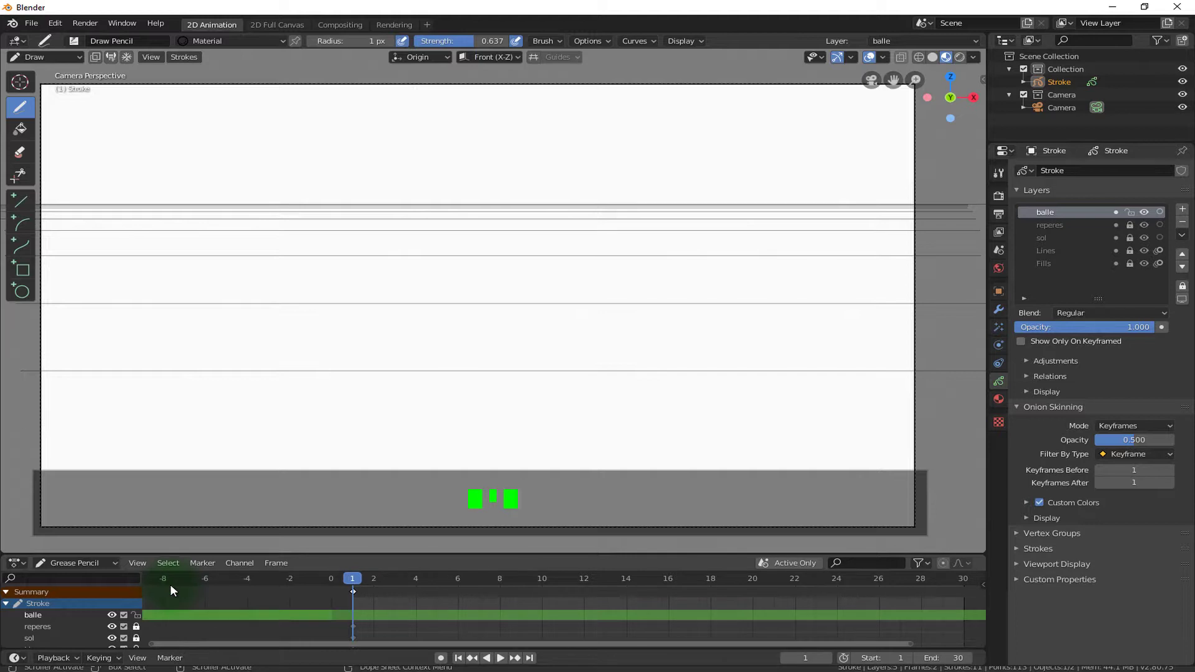
{"action": "left_click", "coordinate": [227, 176]}
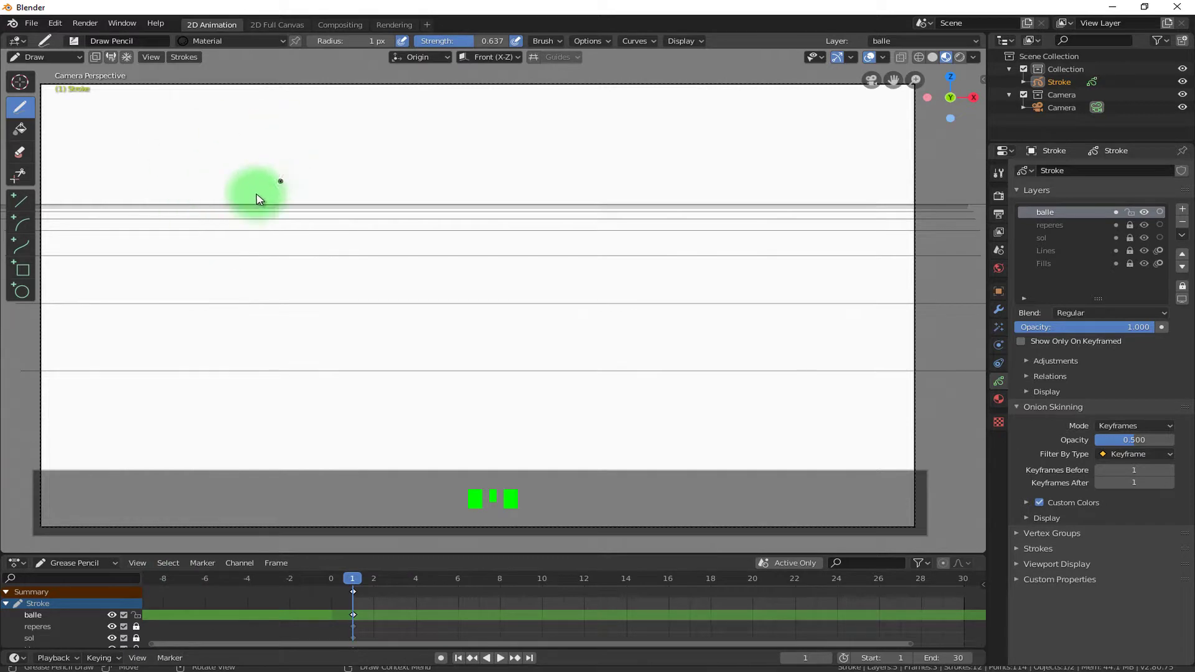
{"action": "left_click", "coordinate": [24, 292]}
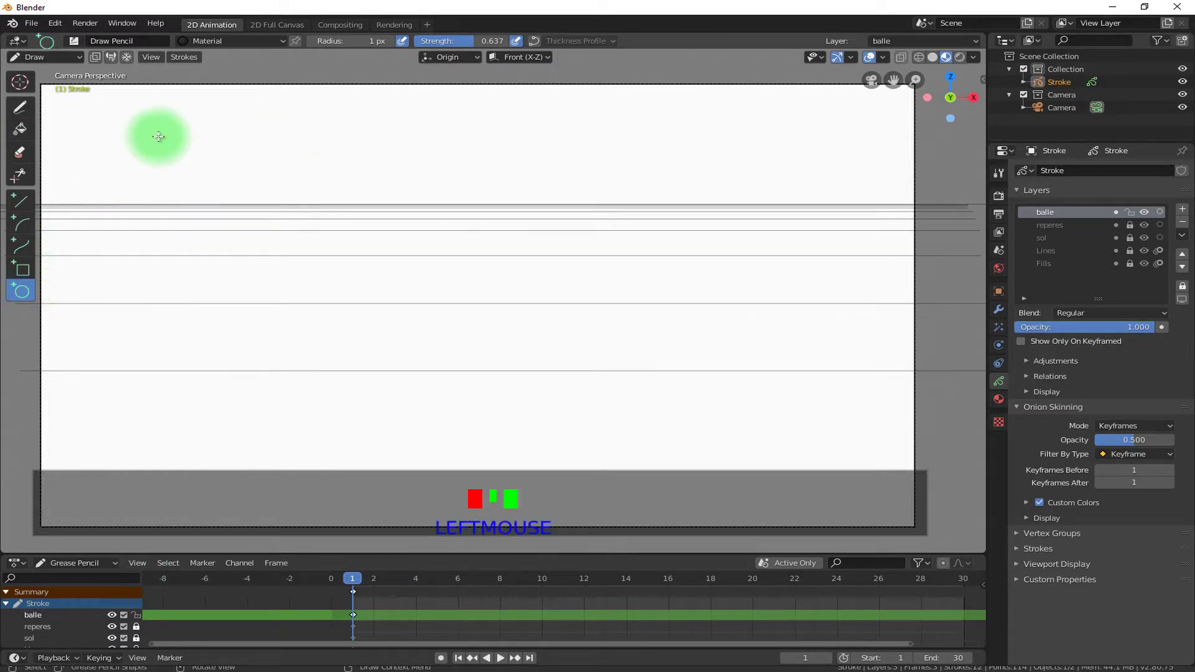
{"action": "left_click_drag", "start_coordinate": [158, 136], "coordinate": [248, 220]}
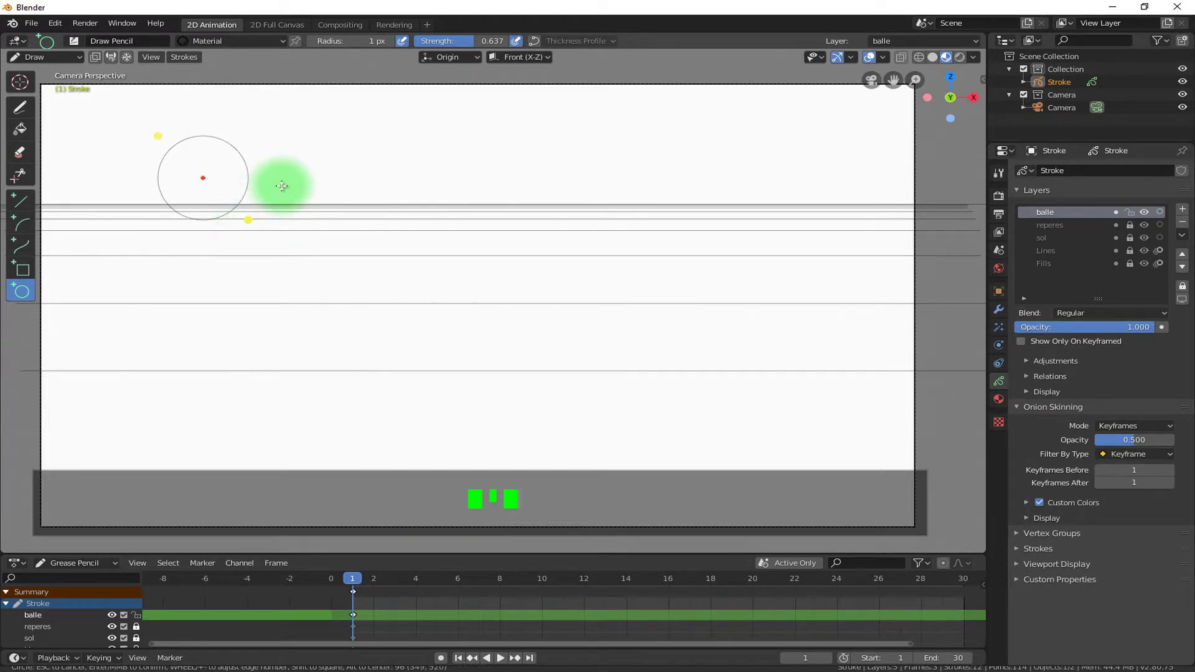
{"action": "key", "text": "Escape"}
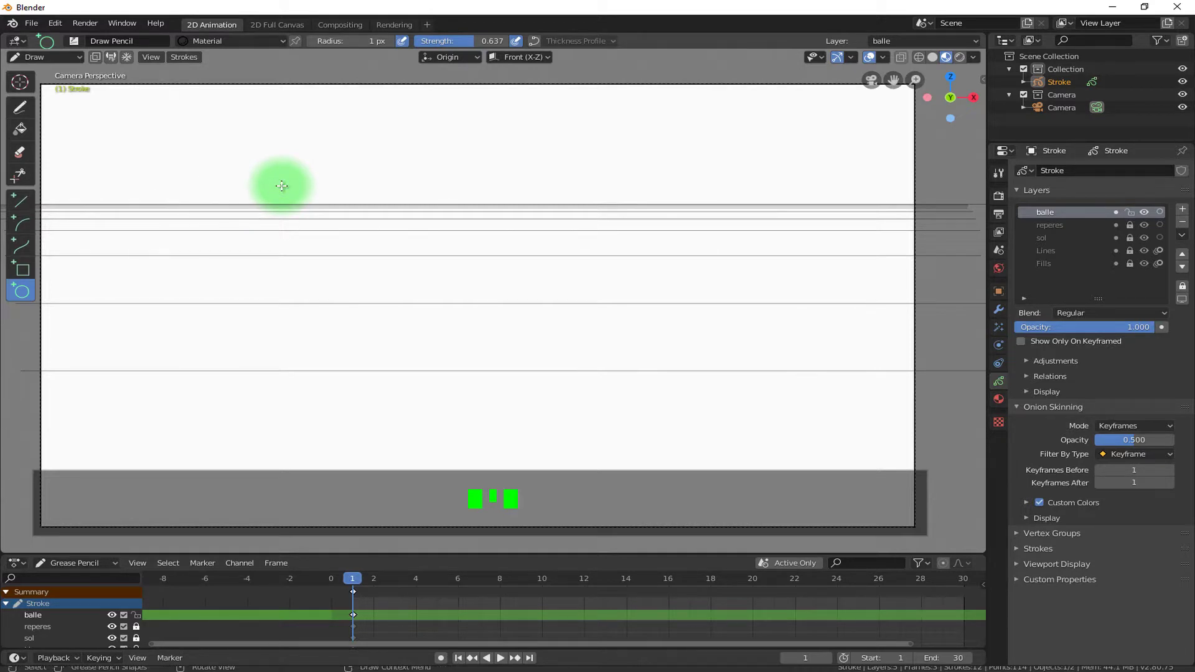
Step: Draw a freehand circle for the ball above the guide lines at frame 1 with the Draw tool
{"action": "left_click", "coordinate": [19, 107]}
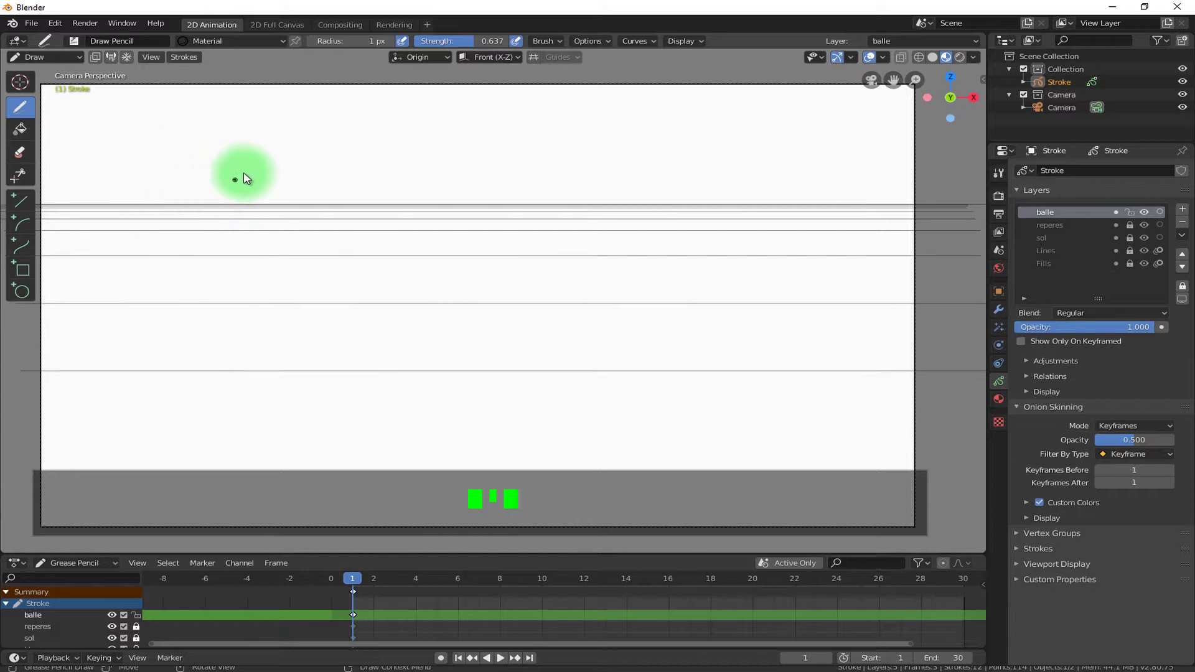
{"action": "mouse_move", "coordinate": [244, 179]}
{"action": "left_mouse_down"}
{"action": "mouse_move", "coordinate": [187, 134]}
{"action": "mouse_move", "coordinate": [205, 126]}
{"action": "mouse_move", "coordinate": [260, 171]}
{"action": "left_mouse_up"}
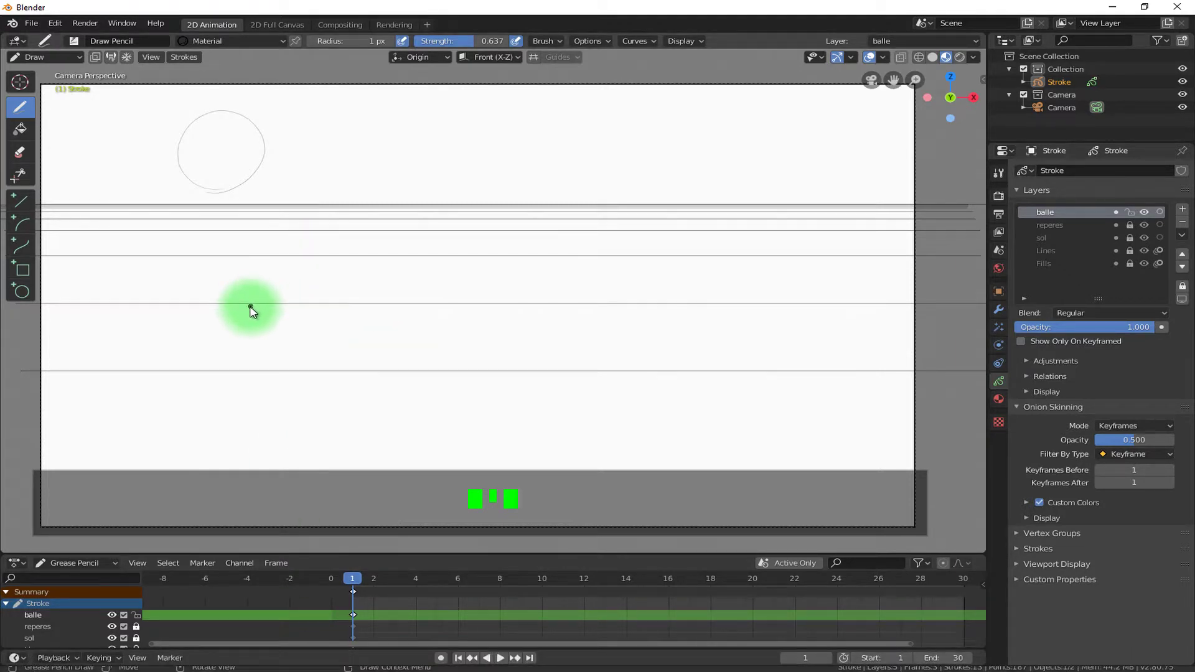
Step: In Edit Mode, select the whole ball stroke and lower it vertically about 0.12 m until it rests on the highest guide line
{"action": "middle_click_drag", "start_coordinate": [232, 322], "coordinate": [266, 253], "text": "ctrl"}
{"action": "middle_click_drag", "start_coordinate": [327, 283], "coordinate": [680, 371], "text": "shift"}
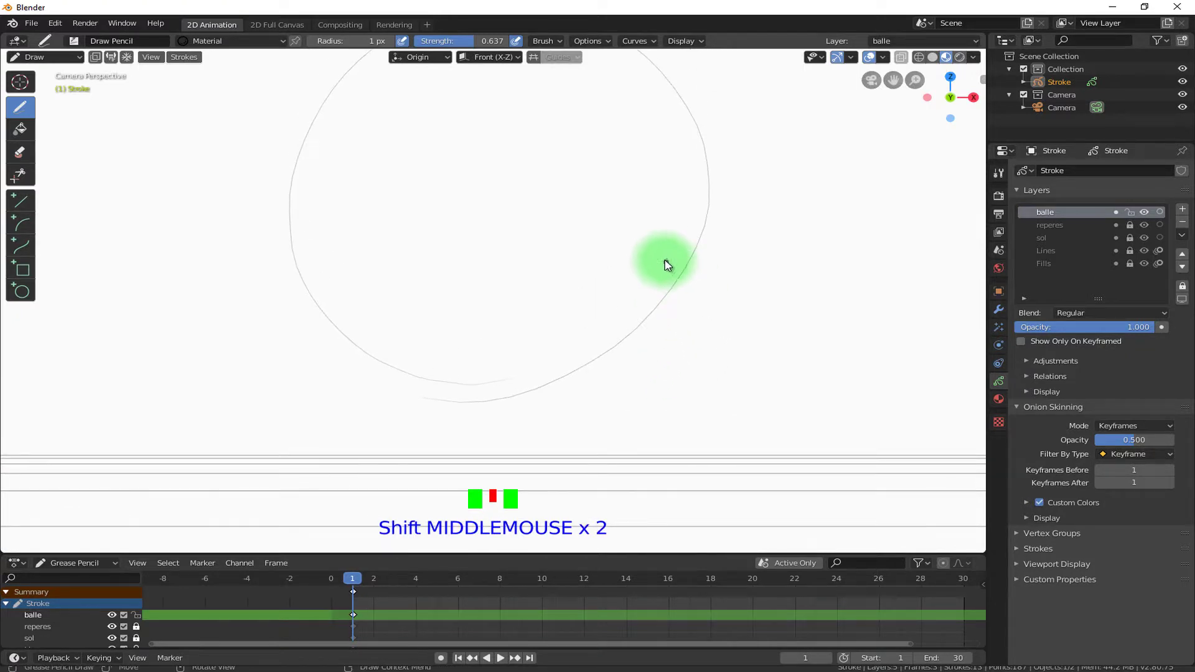
{"action": "left_click", "coordinate": [43, 57]}
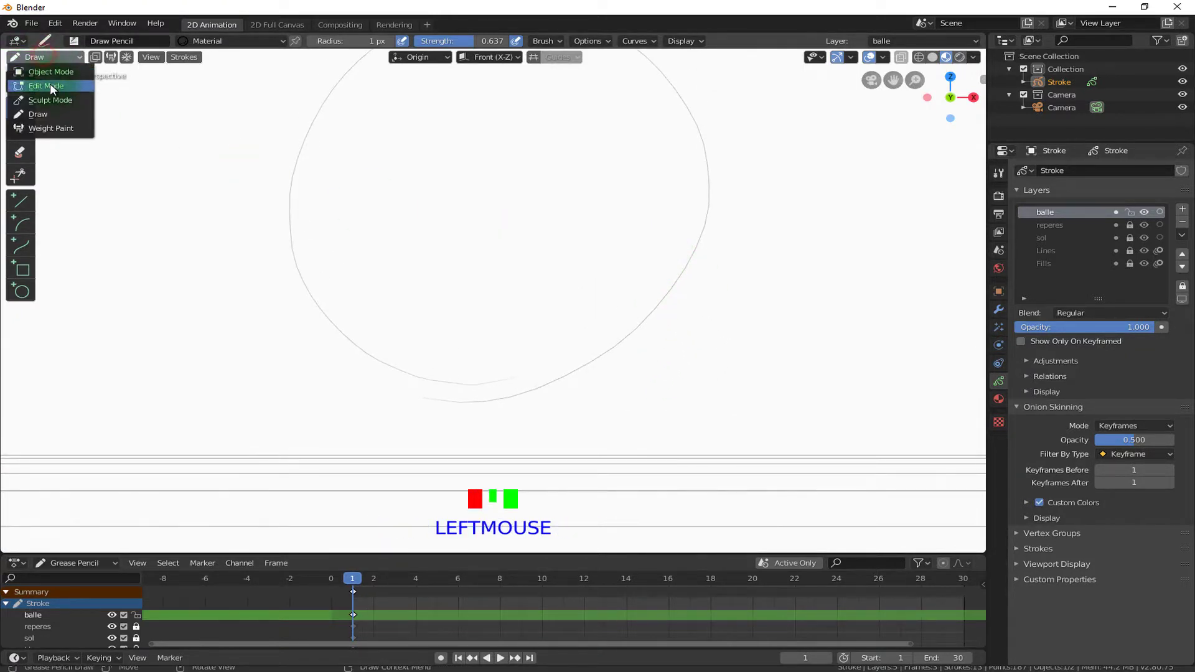
{"action": "left_click", "coordinate": [50, 85]}
{"action": "left_click_drag", "start_coordinate": [580, 154], "coordinate": [750, 296]}
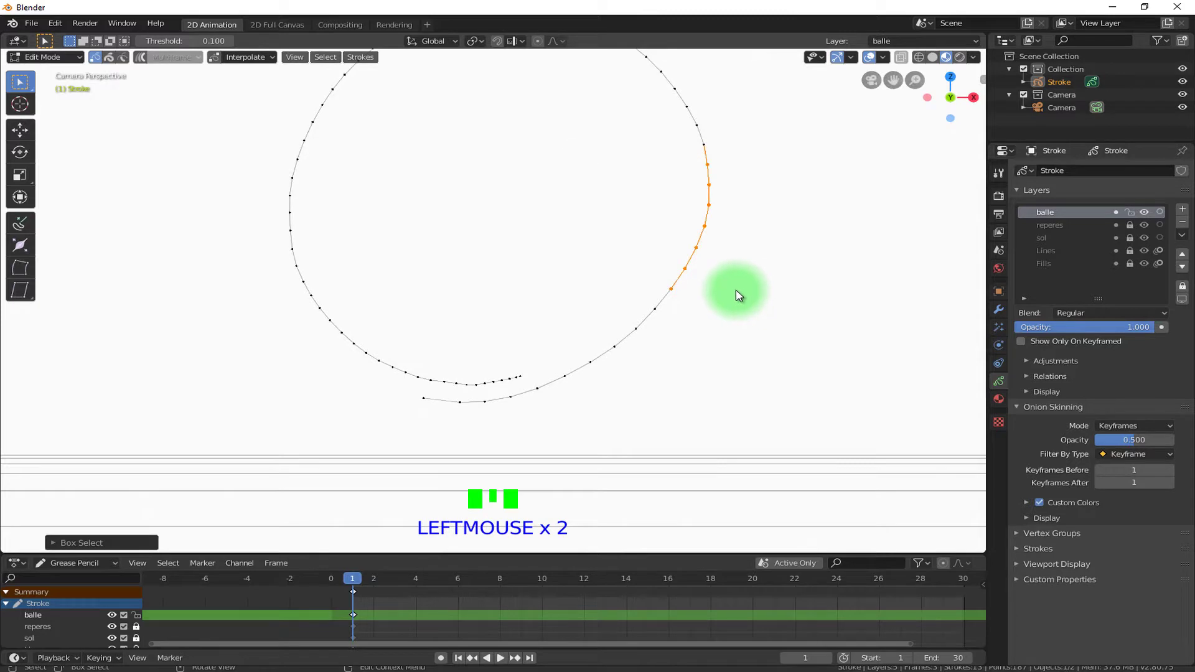
{"action": "key", "text": "l"}
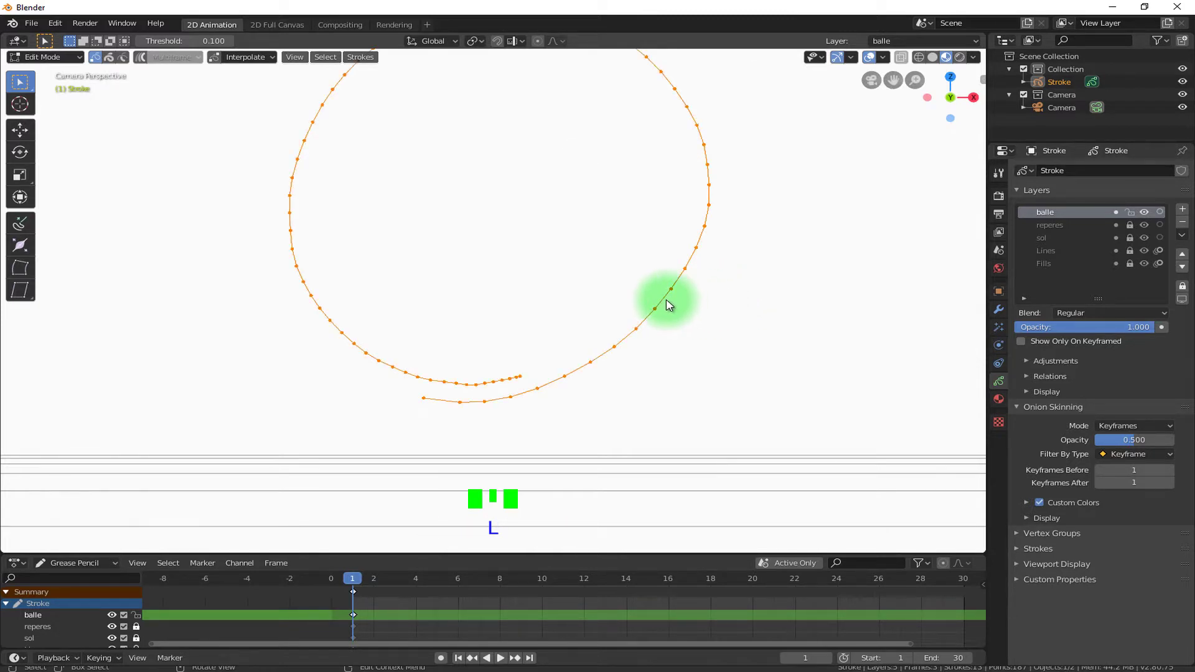
{"action": "key", "text": "g"}
{"action": "key", "text": "z"}
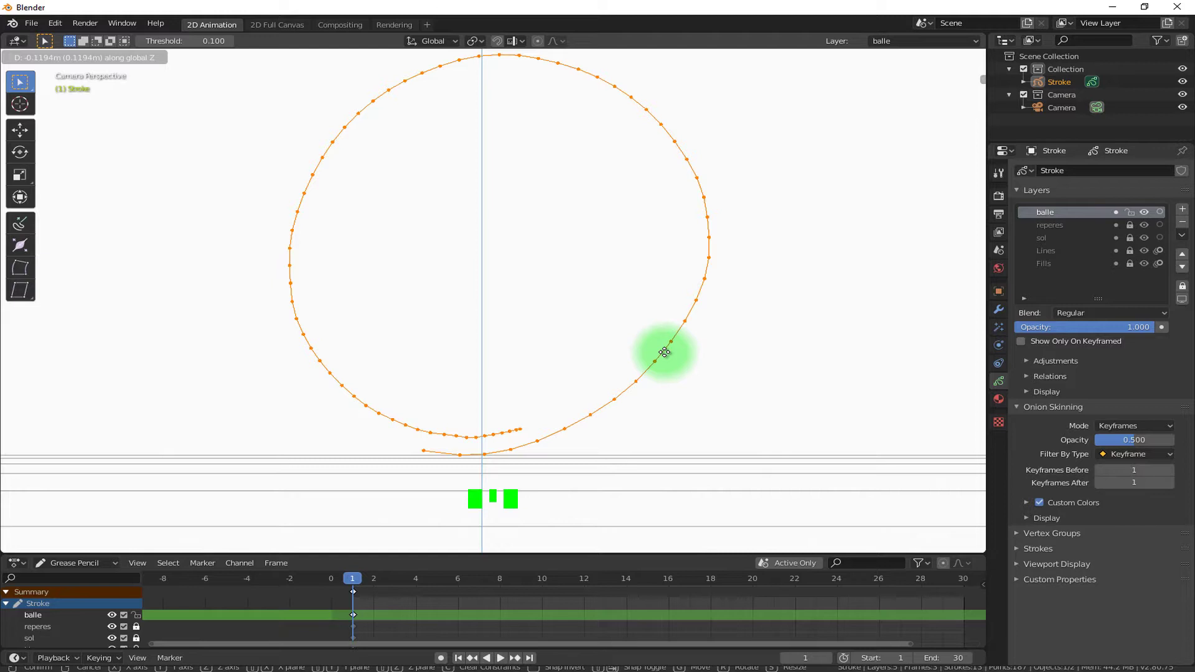
{"action": "left_click", "coordinate": [664, 352]}
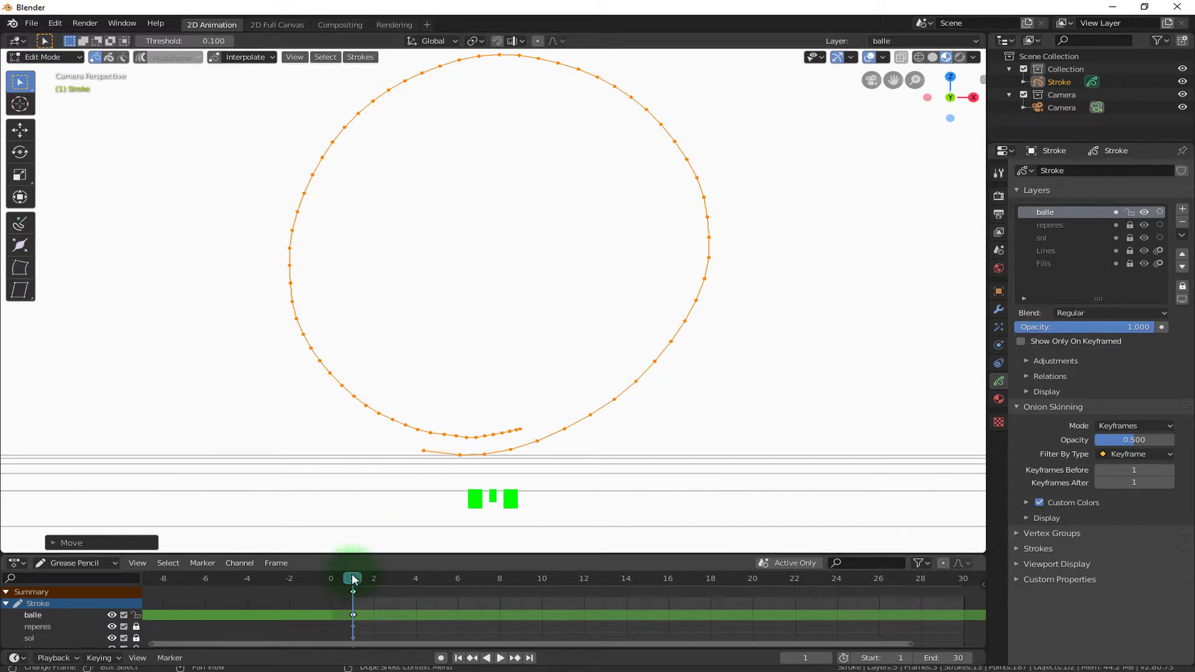
Step: At frame 3, lower the ball vertically about 0.009 m to rest on the second guide line
{"action": "left_click", "coordinate": [353, 581]}
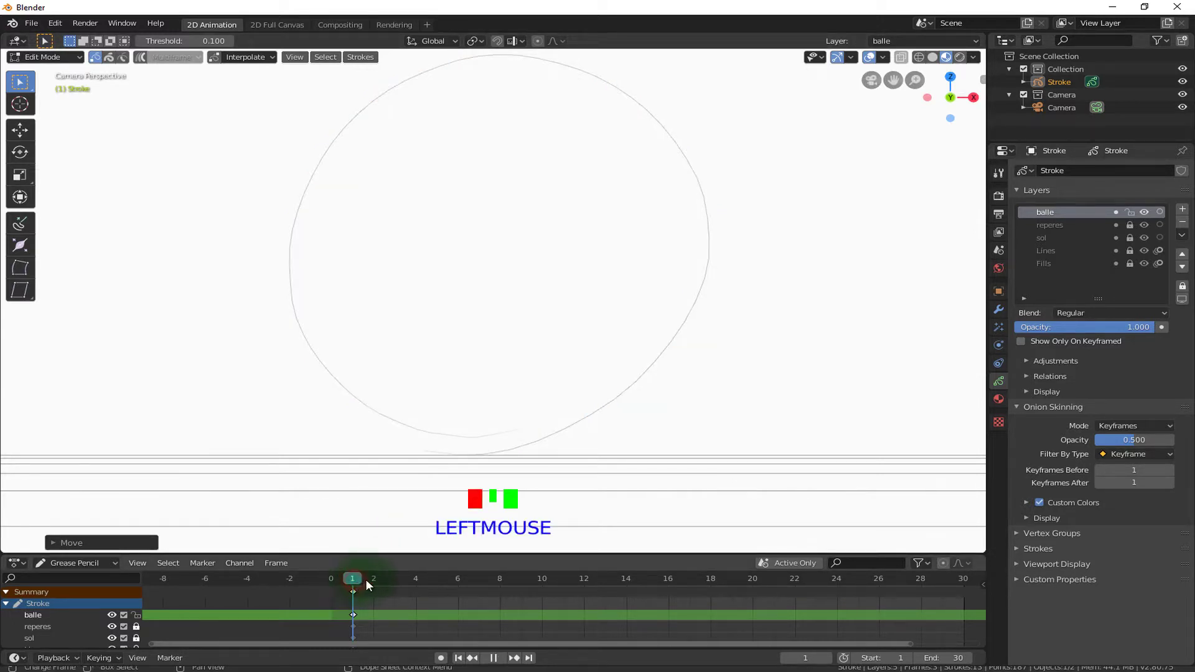
{"action": "mouse_move", "coordinate": [365, 579]}
{"action": "left_mouse_down"}
{"action": "mouse_move", "coordinate": [352, 578]}
{"action": "mouse_move", "coordinate": [393, 581]}
{"action": "left_mouse_up"}
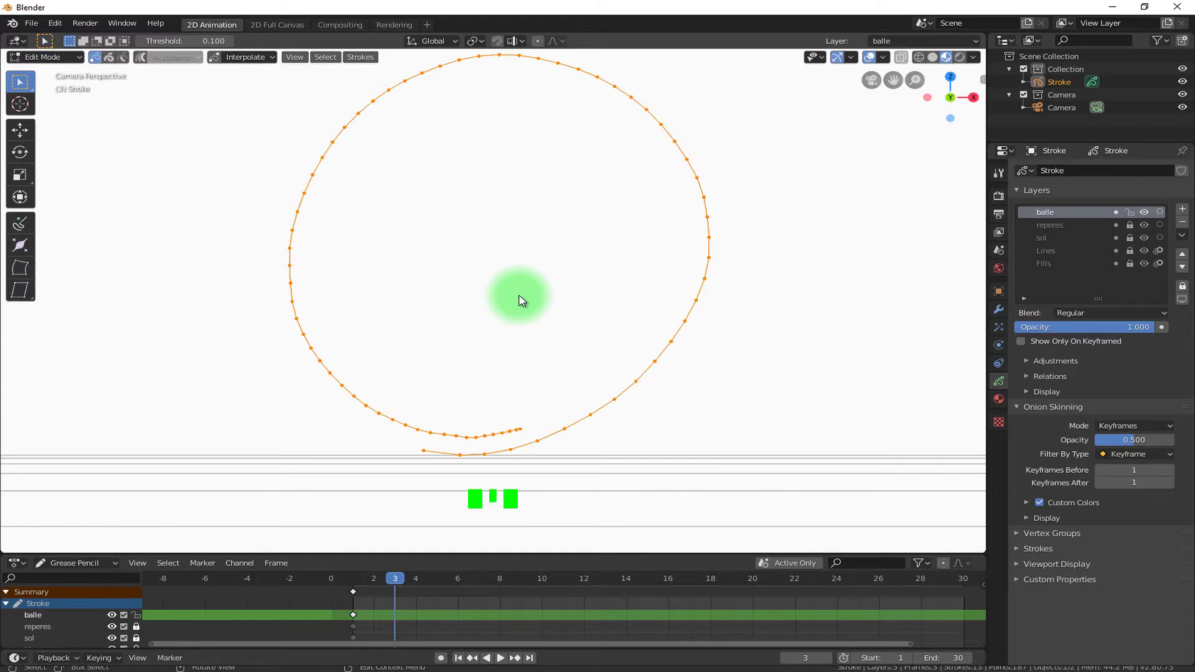
{"action": "key", "text": "g"}
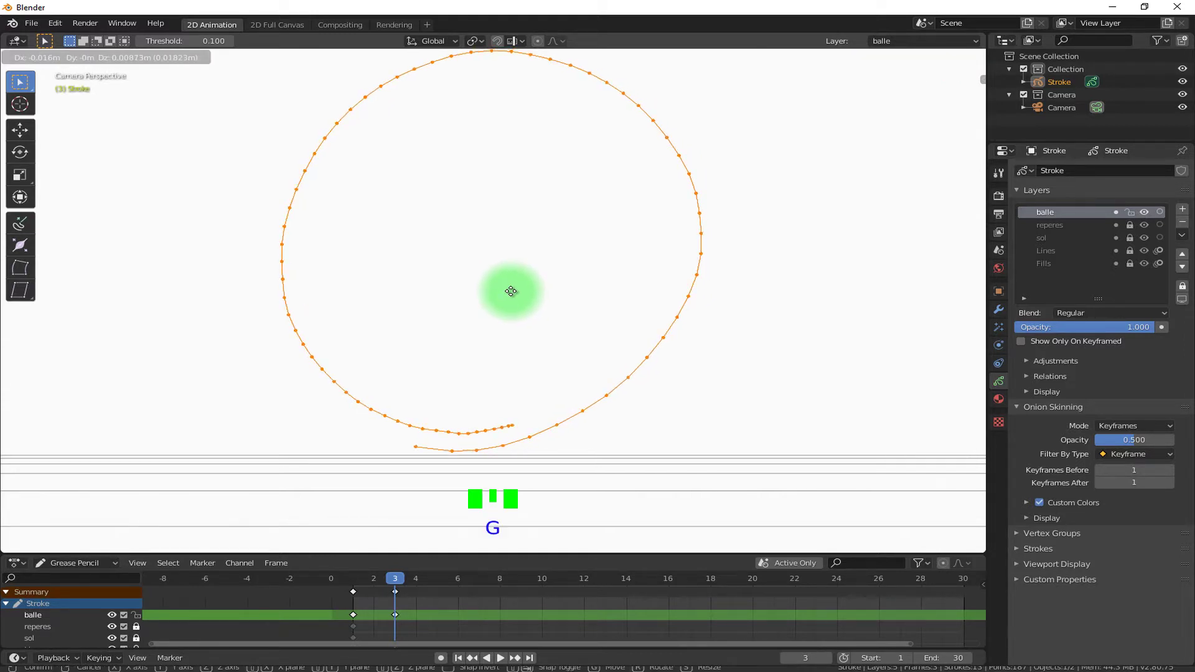
{"action": "key", "text": "z"}
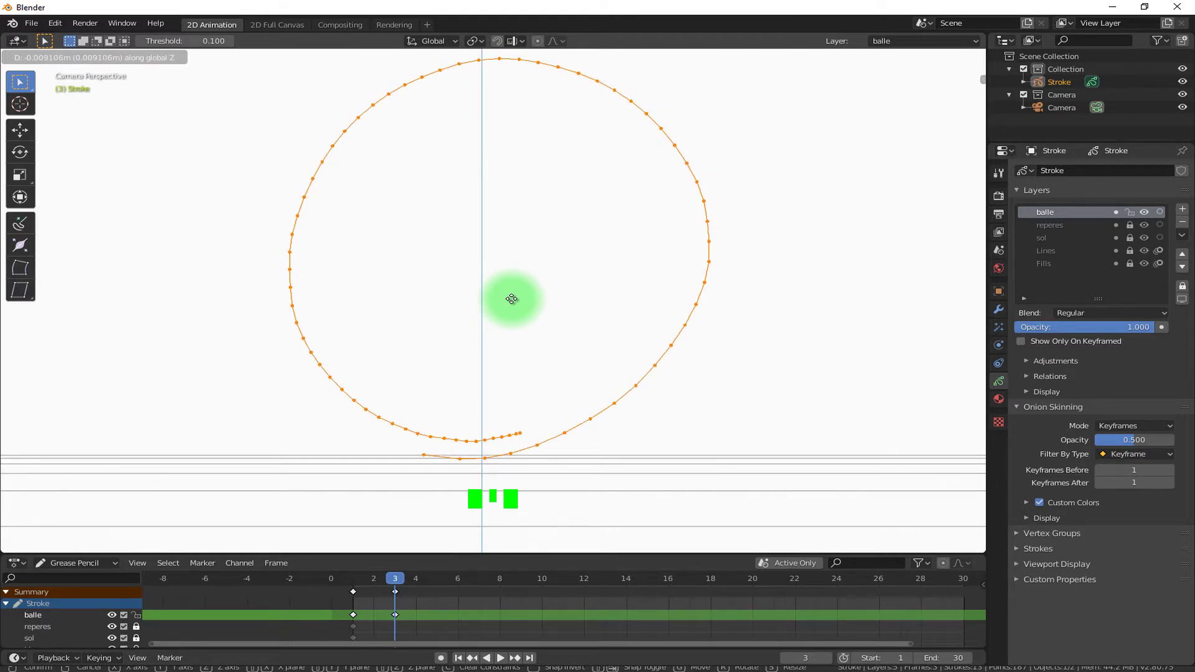
{"action": "left_click", "coordinate": [511, 299]}
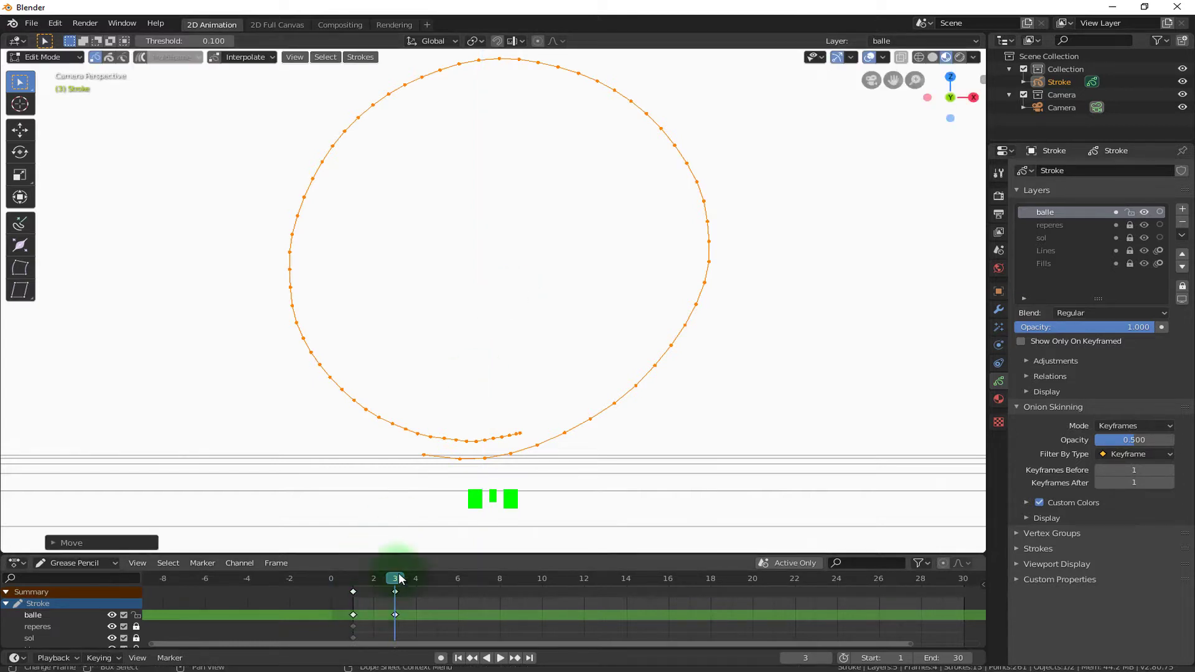
Step: At frame 5, lower the ball vertically about 0.015 m to rest on the third guide line
{"action": "left_click_drag", "start_coordinate": [395, 577], "coordinate": [431, 577]}
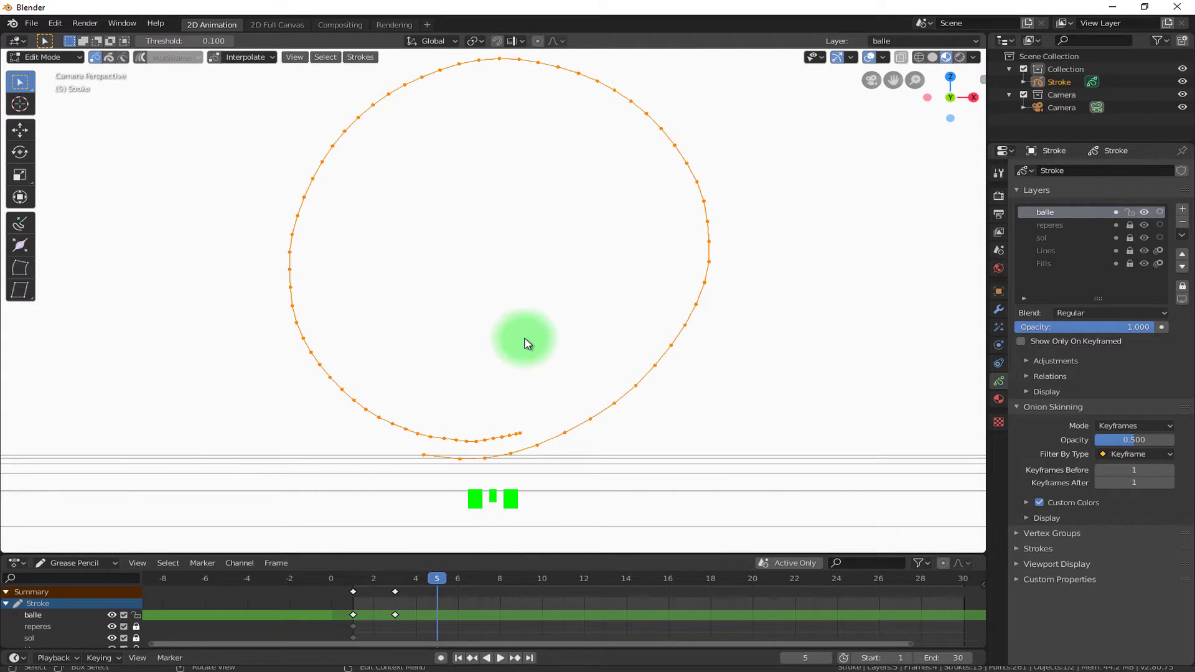
{"action": "key", "text": "g"}
{"action": "key", "text": "z"}
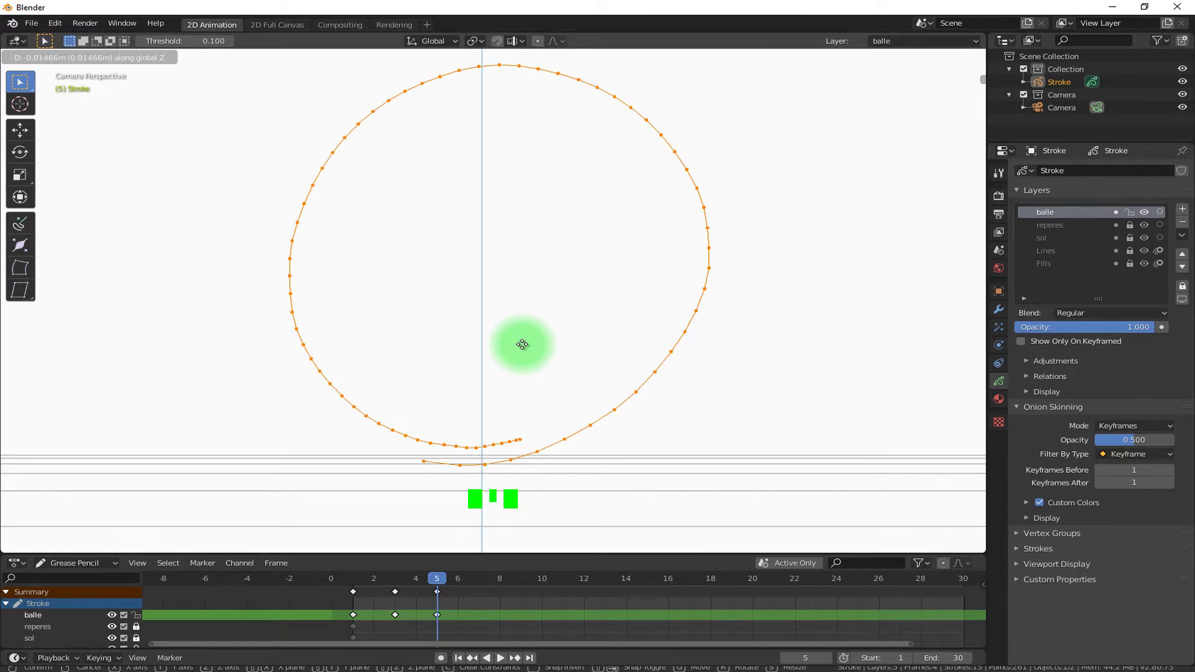
{"action": "left_click", "coordinate": [522, 345]}
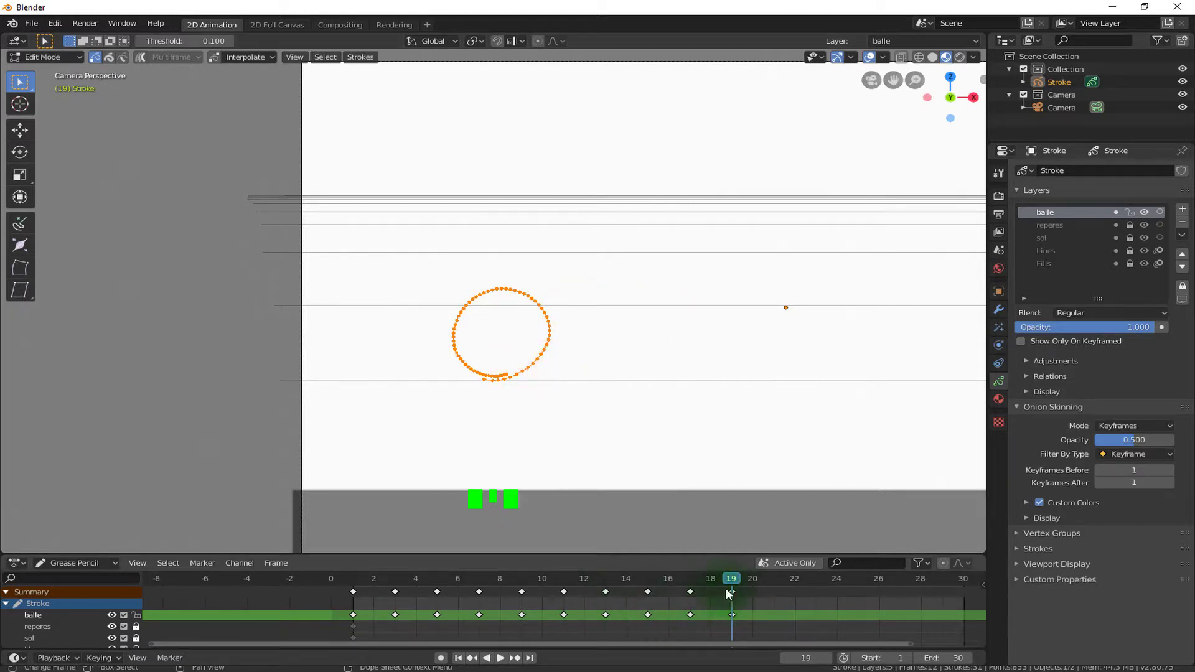
Step: Review the fall across the existing keyframes and, at frame 21, lower the ball vertically about 1.13 m to the ground
{"action": "left_click_drag", "start_coordinate": [733, 578], "coordinate": [300, 592]}
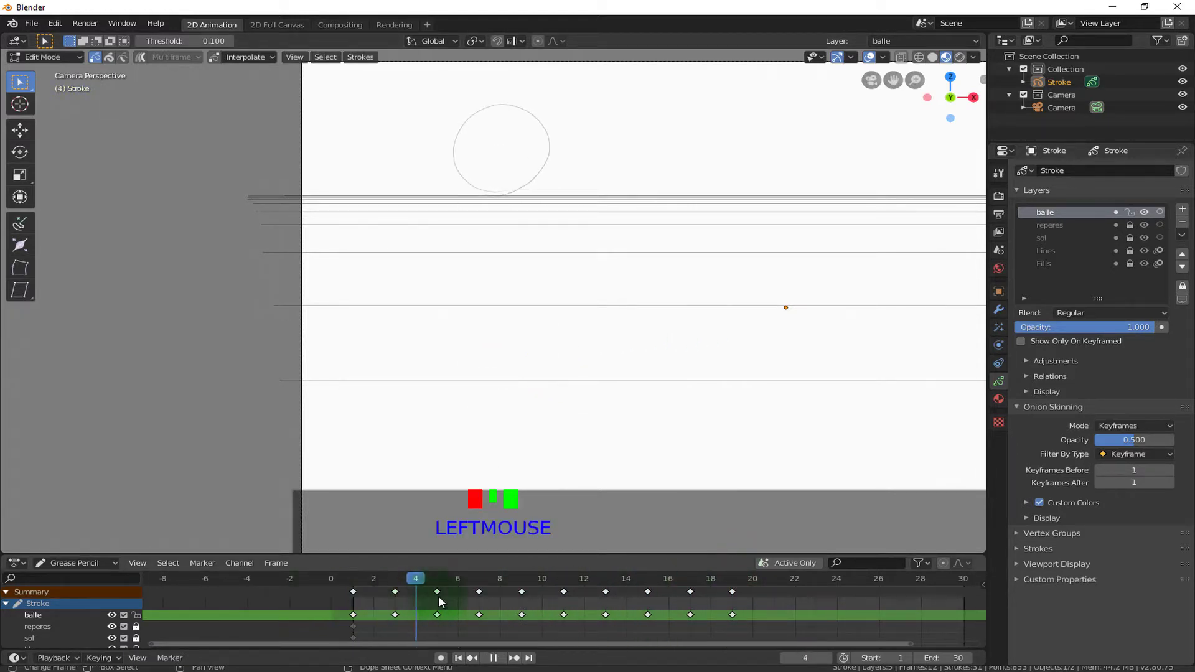
{"action": "left_click_drag", "start_coordinate": [438, 596], "coordinate": [733, 609]}
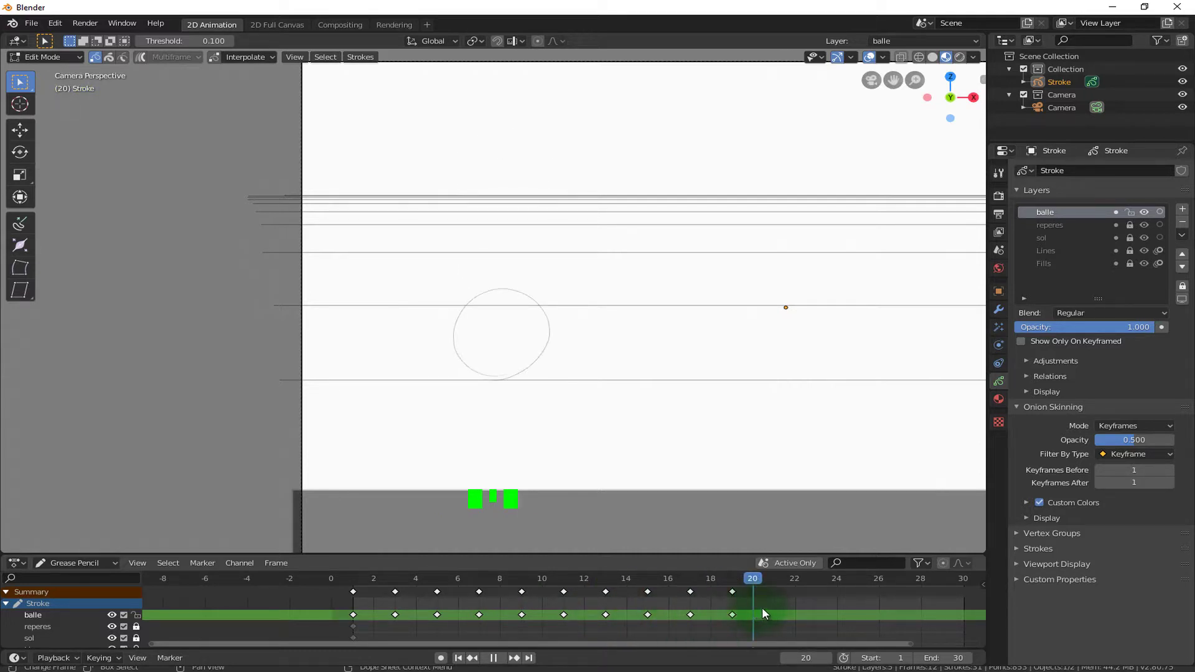
{"action": "left_click", "coordinate": [498, 378]}
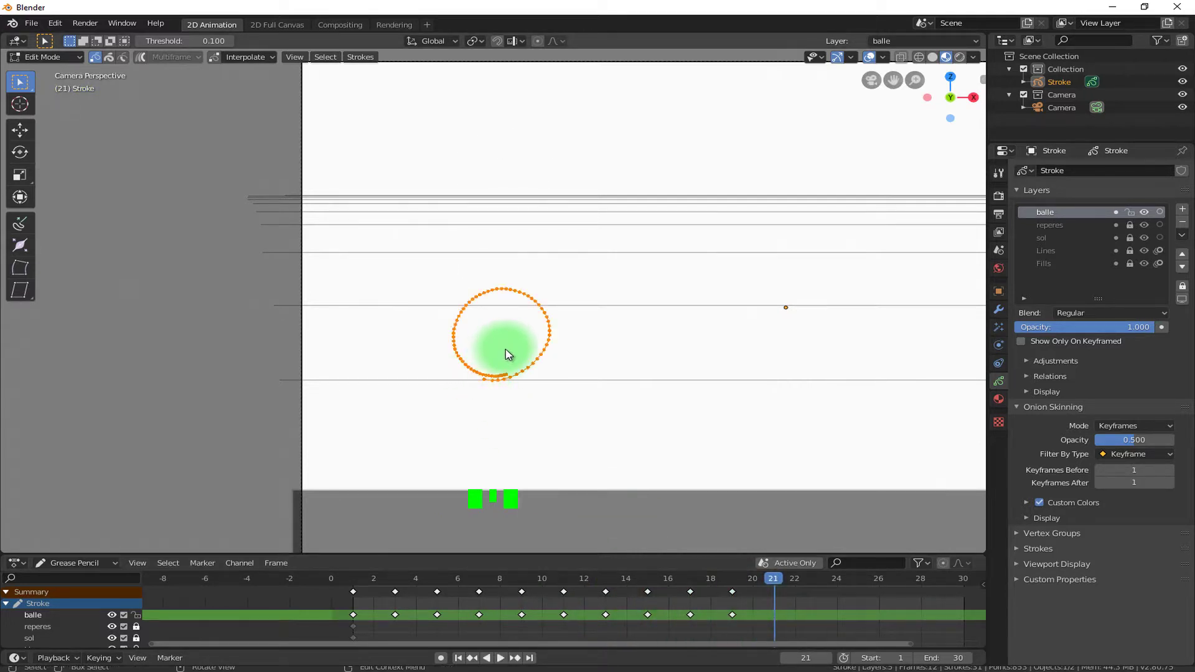
{"action": "key", "text": "g"}
{"action": "key", "text": "z"}
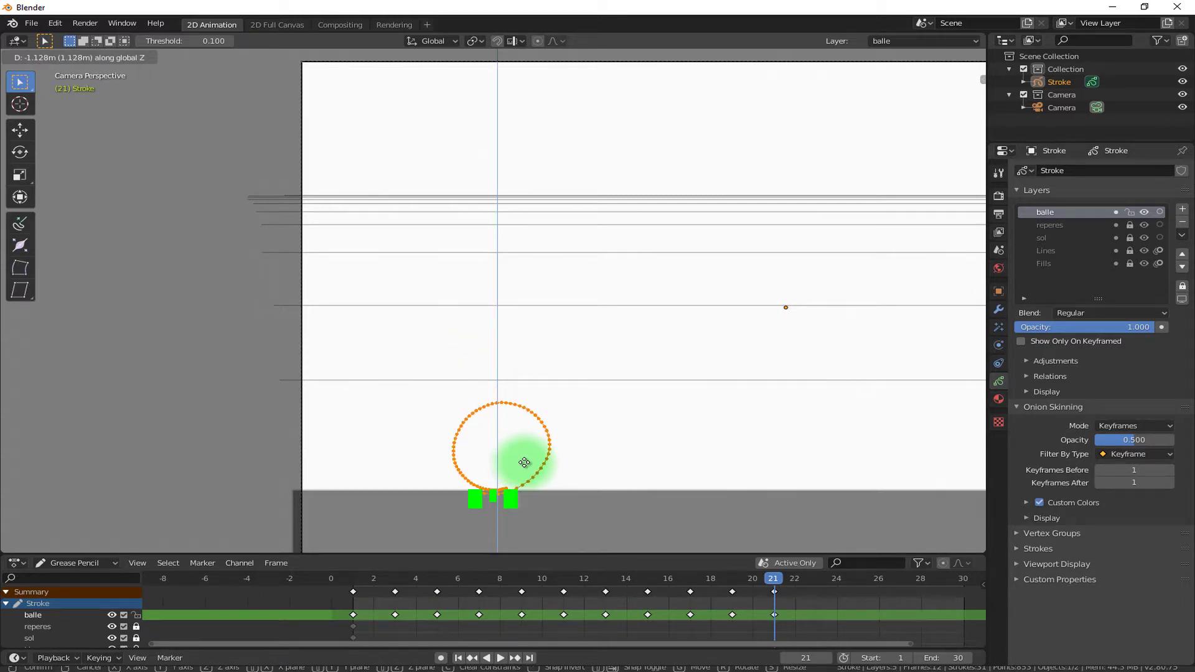
{"action": "left_click", "coordinate": [525, 467]}
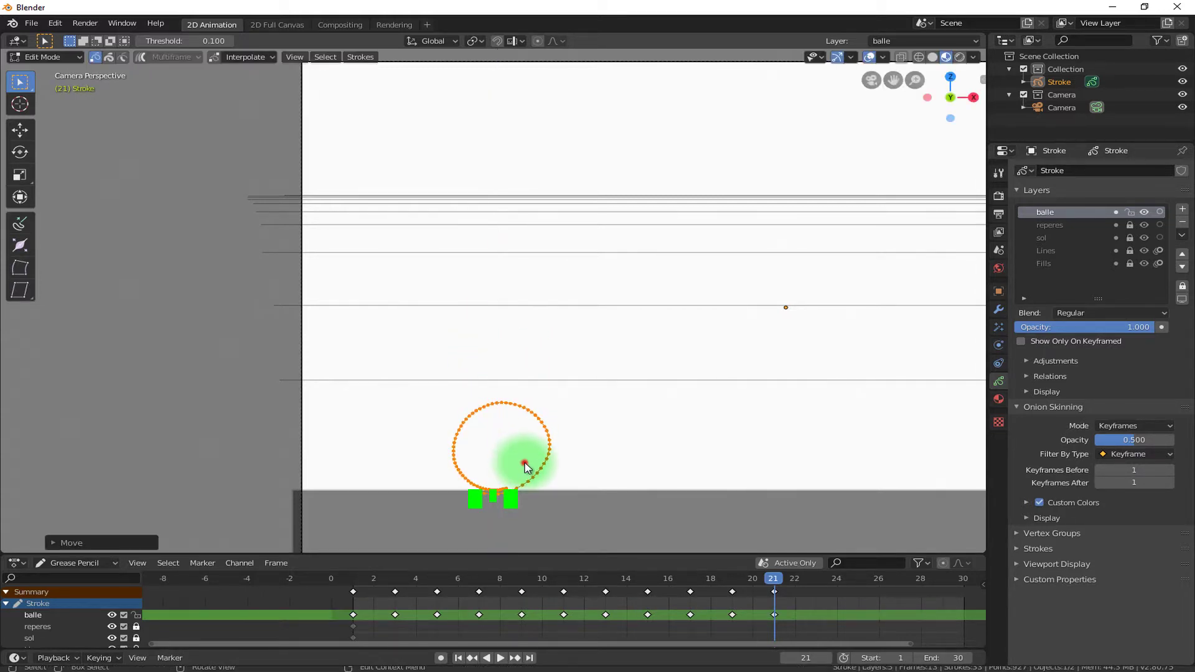
Step: Deselect the ball at frame 21 and switch from Edit Mode to Sculpt Mode
{"action": "left_click", "coordinate": [667, 440]}
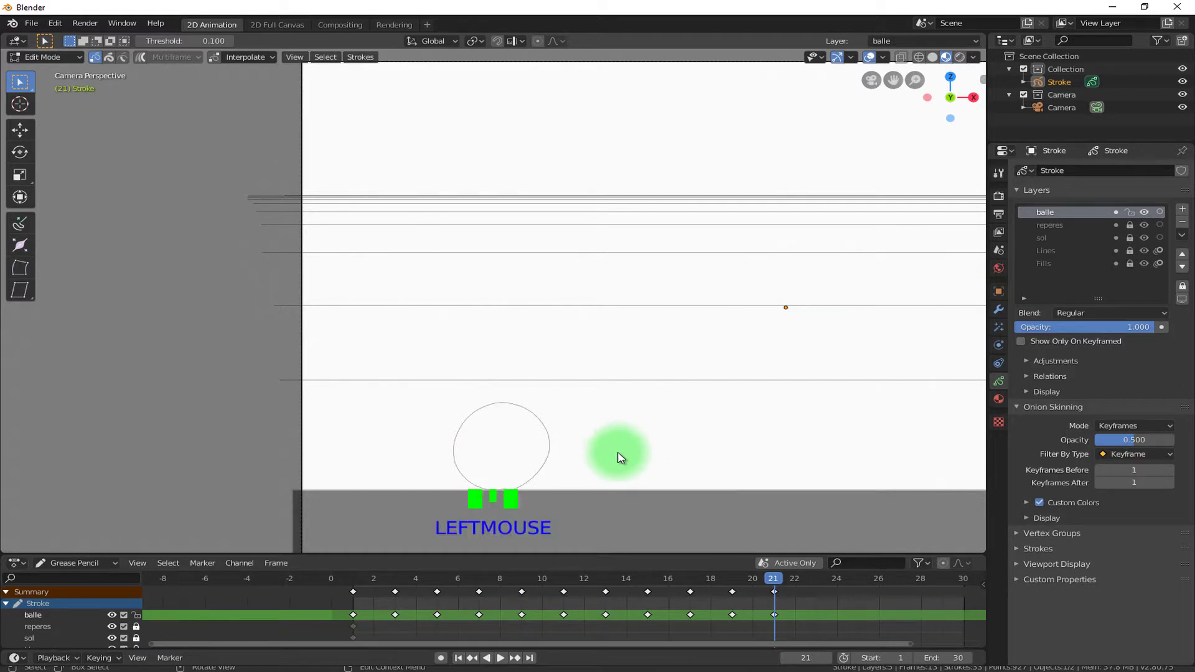
{"action": "middle_click_drag", "start_coordinate": [640, 454], "coordinate": [698, 359], "text": "ctrl"}
{"action": "left_click_drag", "start_coordinate": [502, 251], "coordinate": [641, 301]}
{"action": "left_click", "coordinate": [677, 282]}
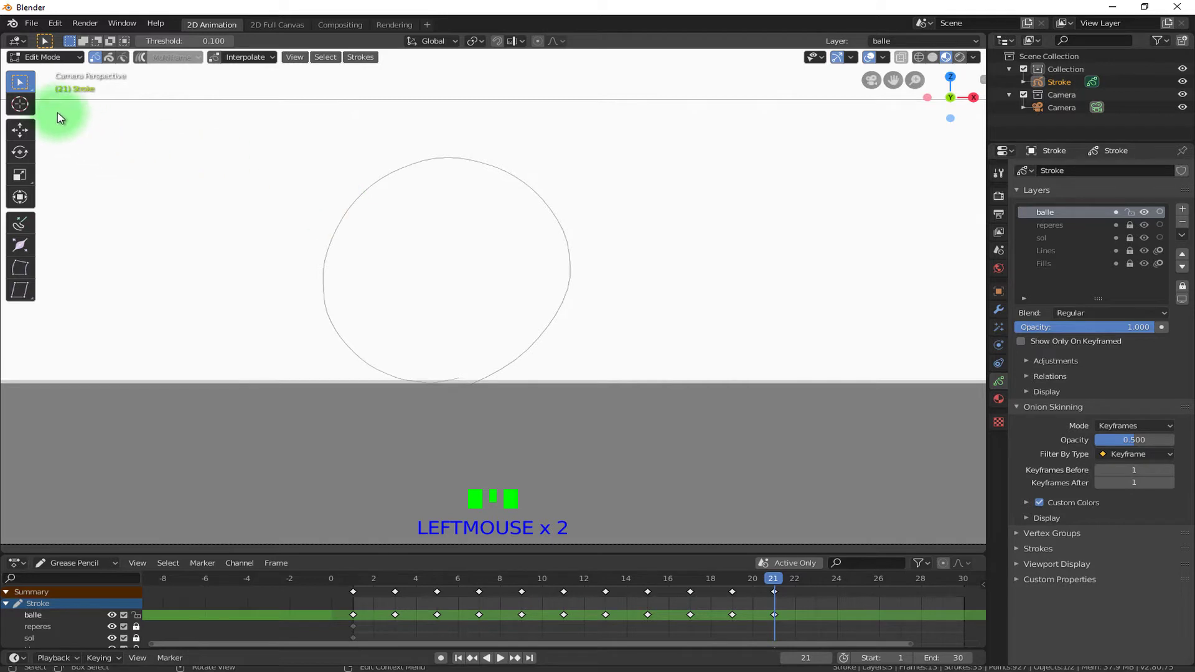
{"action": "left_click", "coordinate": [60, 57]}
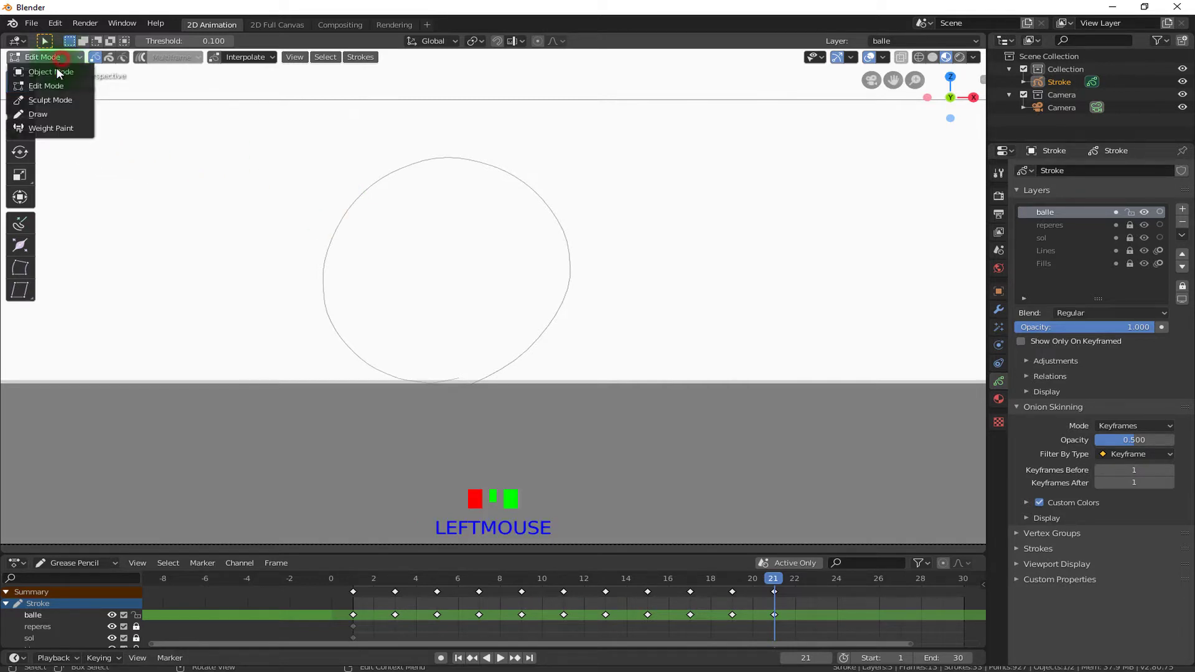
{"action": "left_click", "coordinate": [64, 100]}
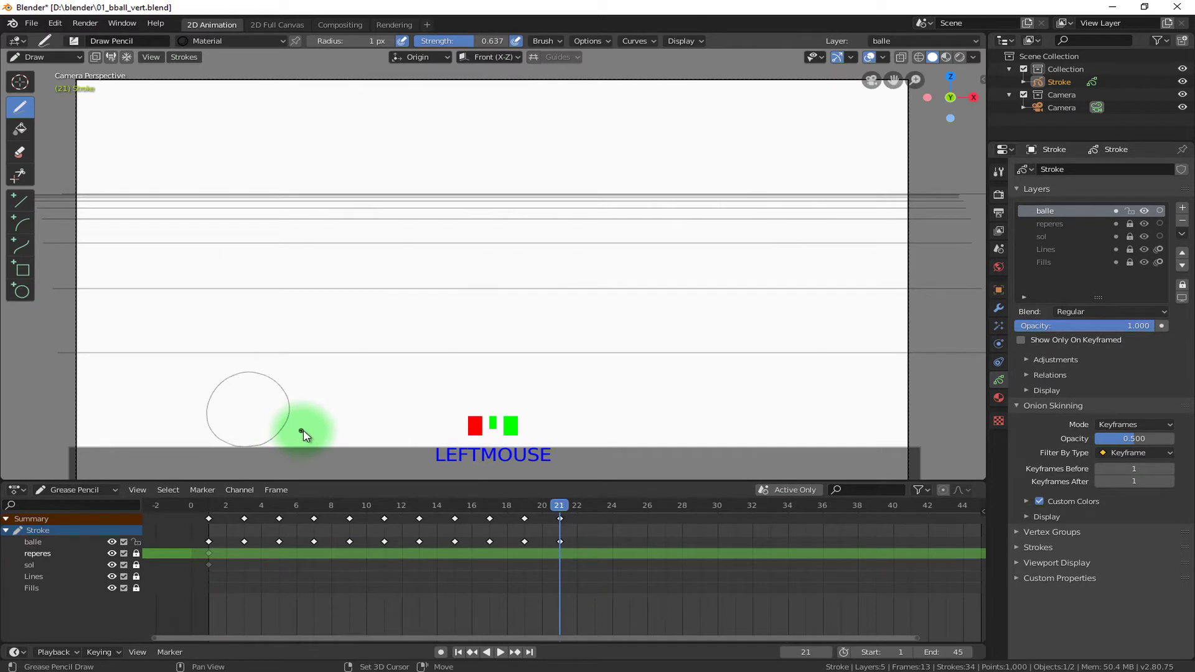
Step: Go to frame 23, switch to Edit Mode and select the whole ball stroke
{"action": "mouse_move", "coordinate": [301, 432]}
{"action": "middle_mouse_down", "text": "shift"}
{"action": "mouse_move", "coordinate": [375, 423]}
{"action": "mouse_move", "coordinate": [547, 333]}
{"action": "middle_mouse_up", "text": "shift"}
{"action": "mouse_move", "coordinate": [467, 355]}
{"action": "middle_mouse_down", "text": "ctrl"}
{"action": "mouse_move", "coordinate": [629, 270]}
{"action": "mouse_move", "coordinate": [585, 370]}
{"action": "mouse_move", "coordinate": [560, 309]}
{"action": "mouse_move", "coordinate": [475, 326]}
{"action": "mouse_move", "coordinate": [544, 309]}
{"action": "mouse_move", "coordinate": [616, 264]}
{"action": "mouse_move", "coordinate": [467, 363]}
{"action": "middle_mouse_up", "text": "ctrl"}
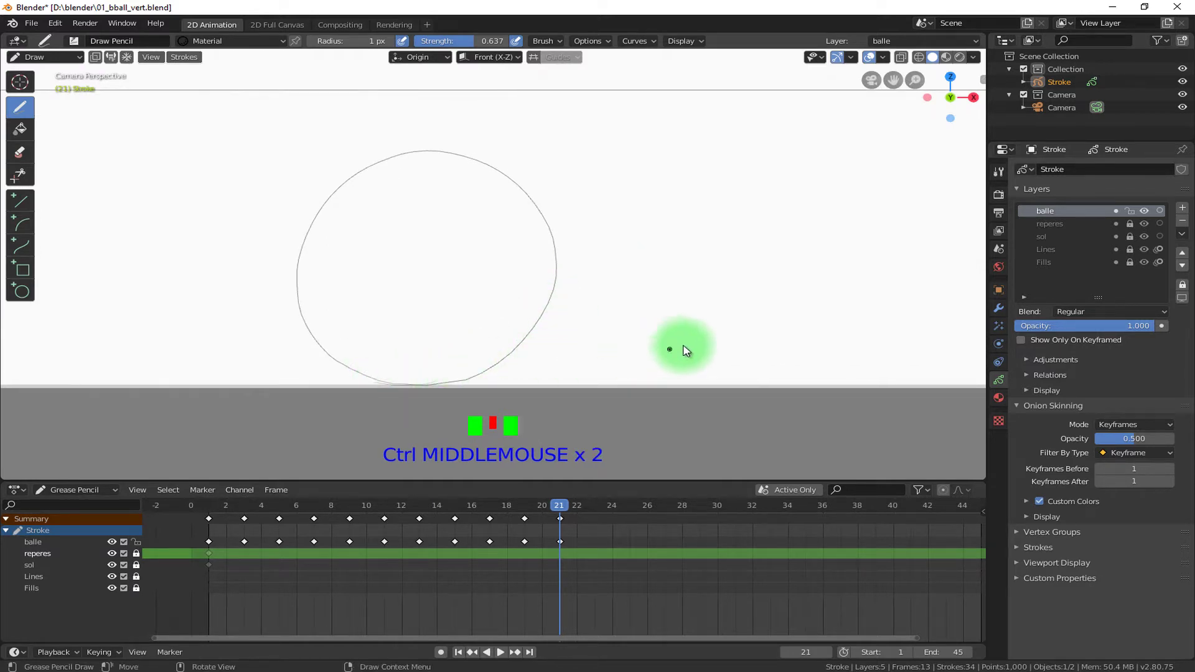
{"action": "left_click_drag", "start_coordinate": [558, 505], "coordinate": [597, 494]}
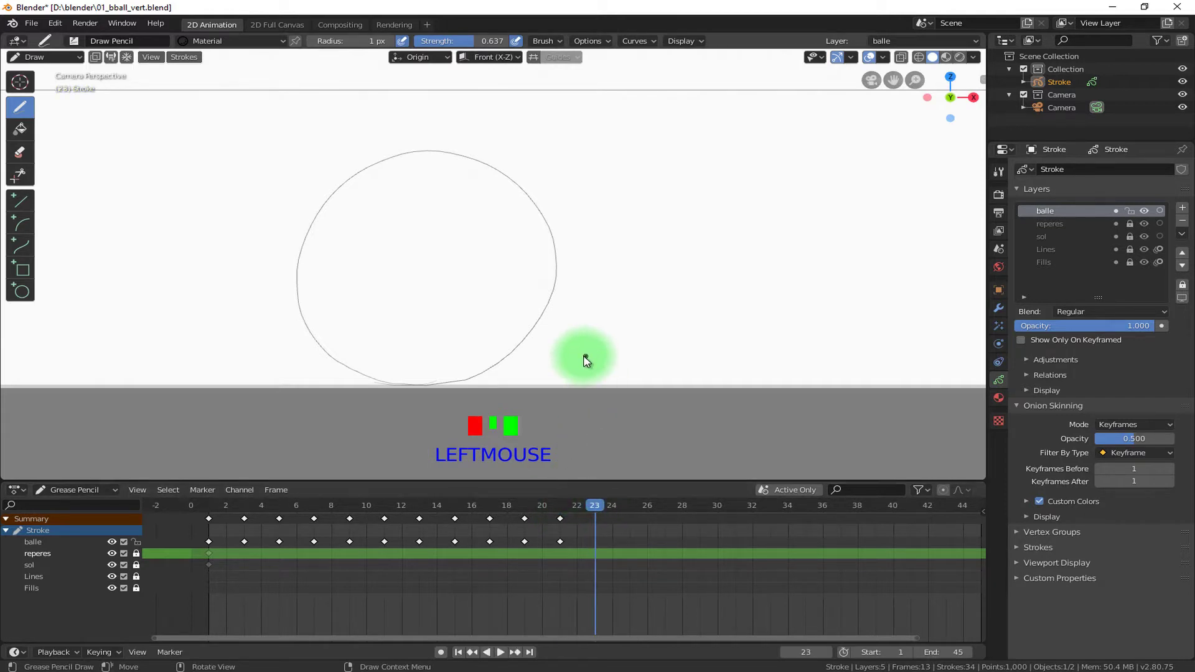
{"action": "scroll", "coordinate": [584, 360], "scroll_direction": "down", "scroll_amount": 5}
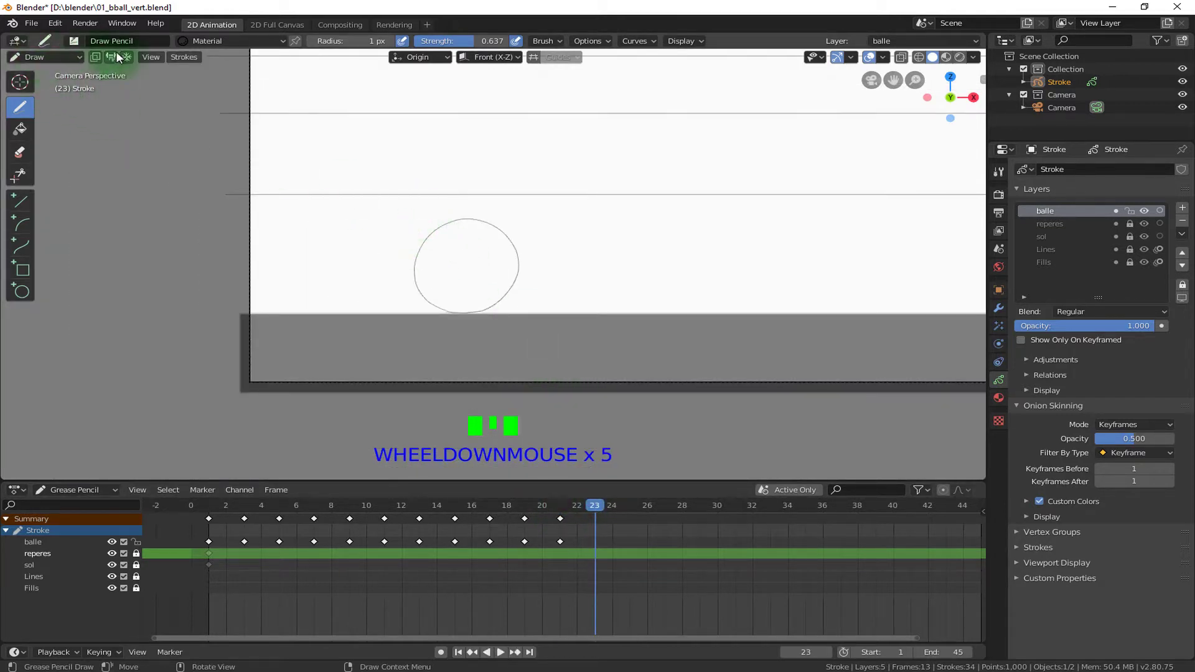
{"action": "left_click", "coordinate": [62, 60]}
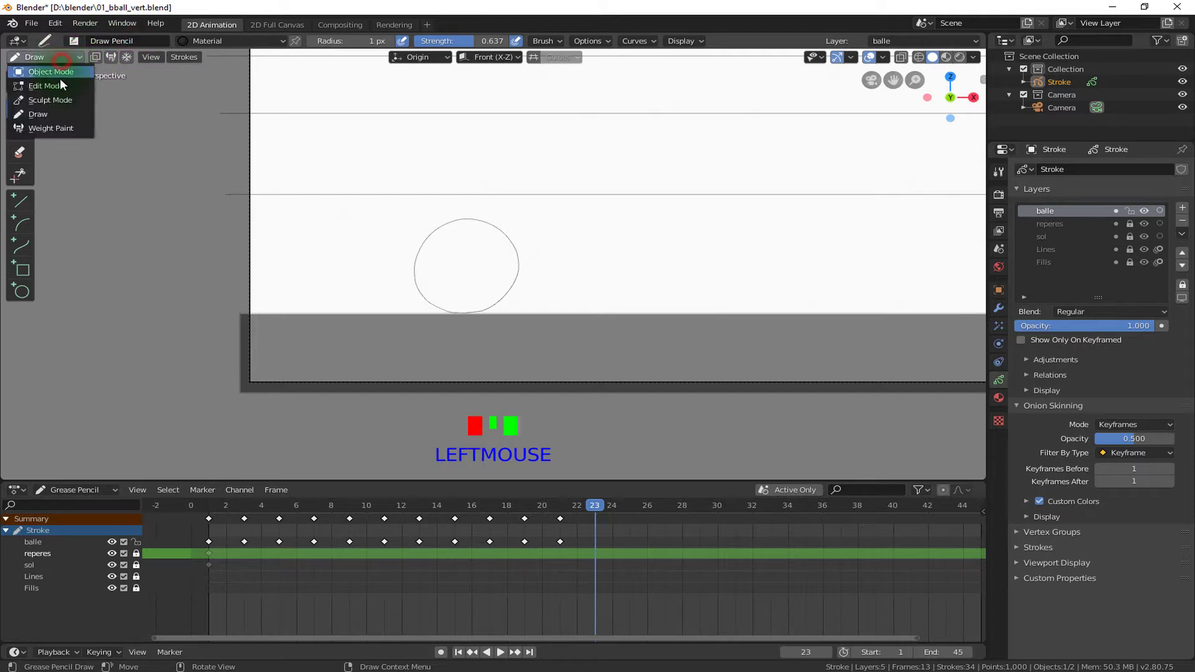
{"action": "left_click", "coordinate": [60, 77]}
{"action": "left_click", "coordinate": [476, 256]}
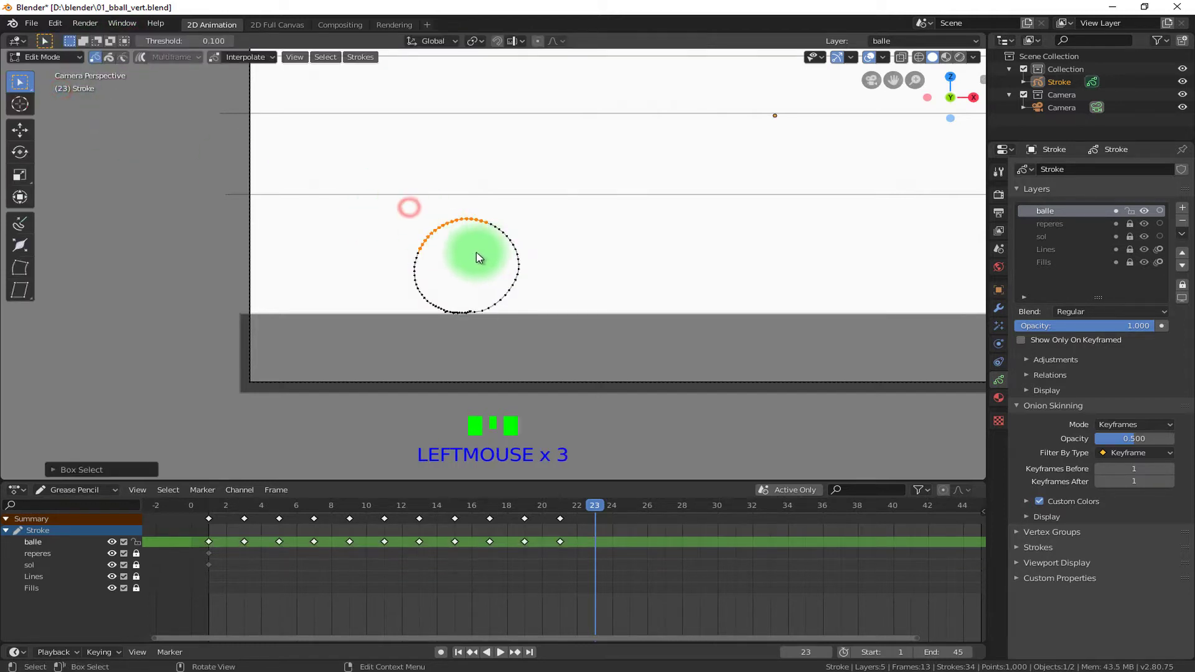
{"action": "key", "text": "l"}
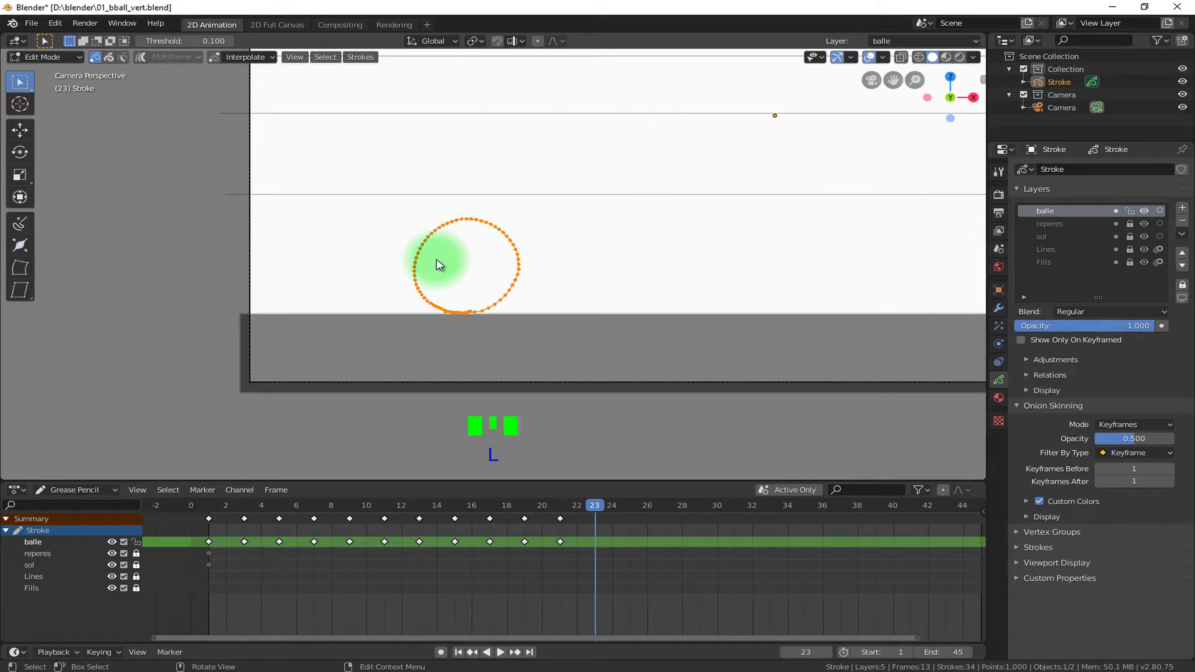
Step: Try raising the ball vertically at frame 23 to just below the lowest guide line, and undo the move
{"action": "key", "text": "g"}
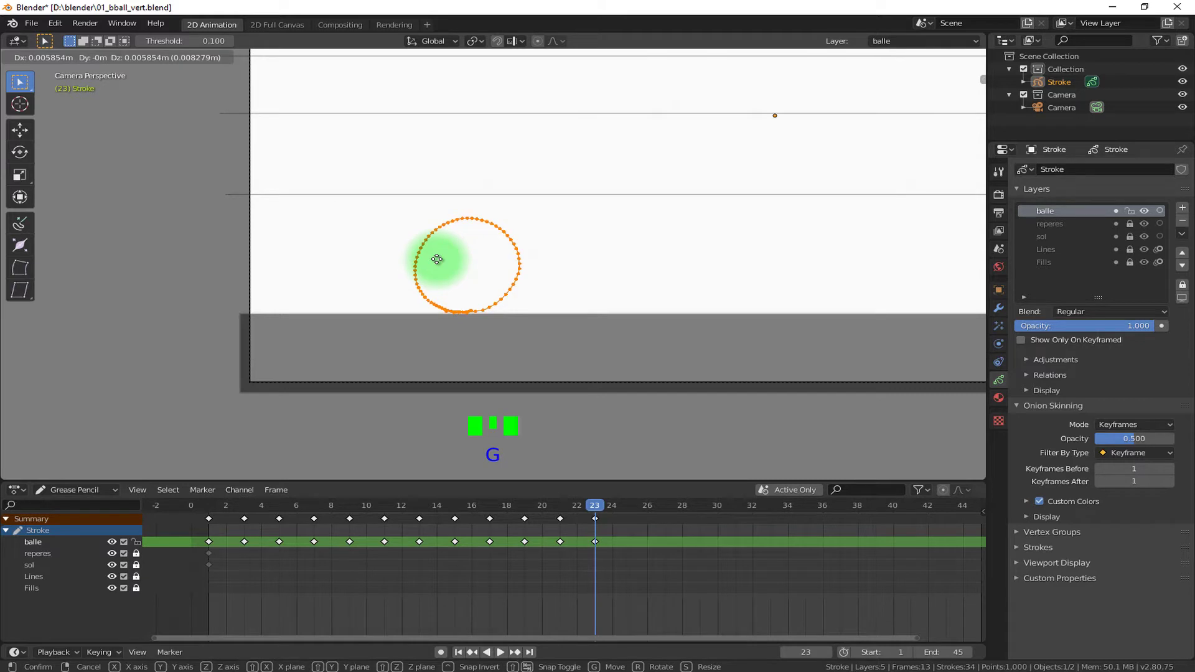
{"action": "key", "text": "z"}
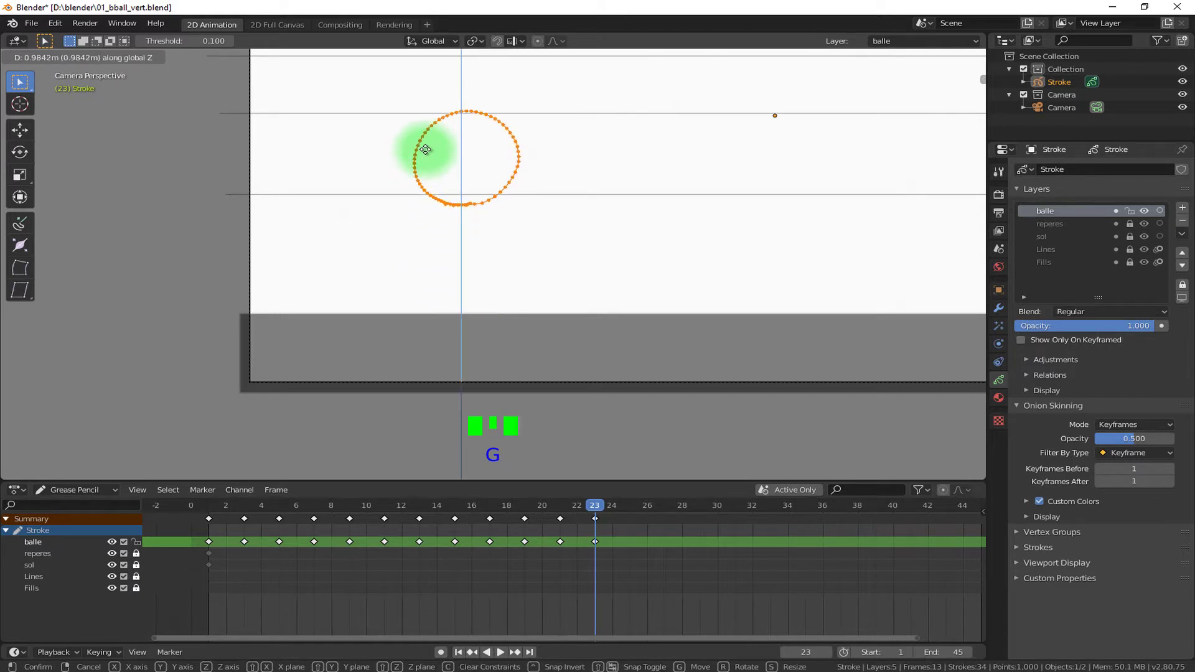
{"action": "left_click", "coordinate": [466, 176]}
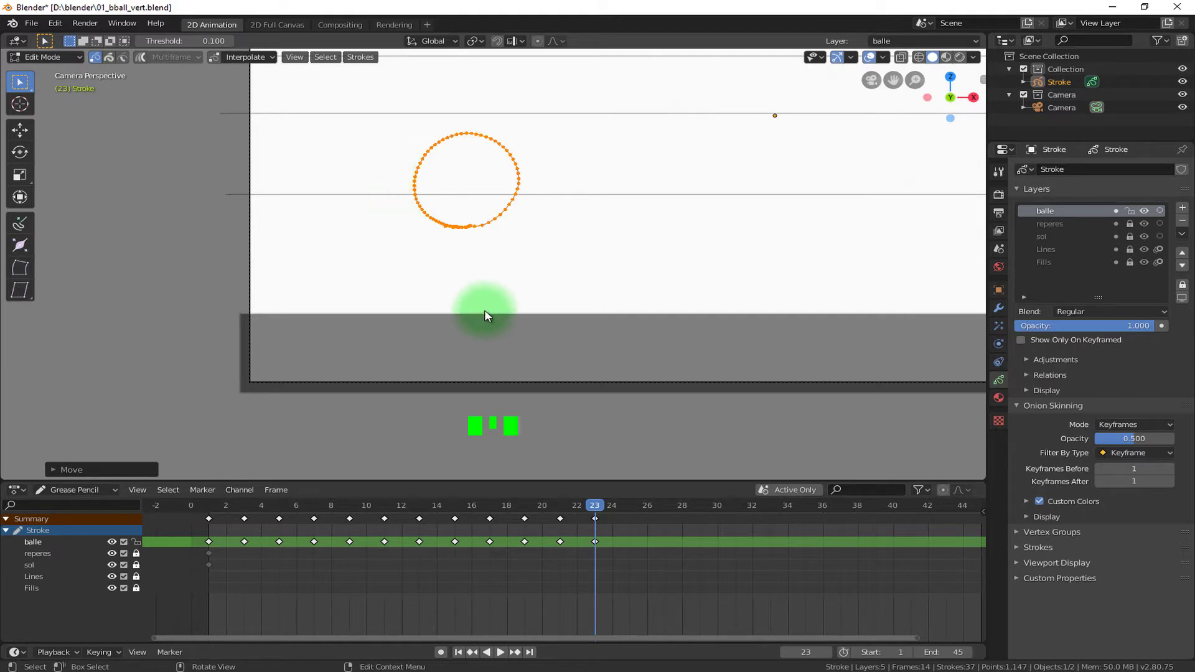
{"action": "key", "text": "ctrl+z"}
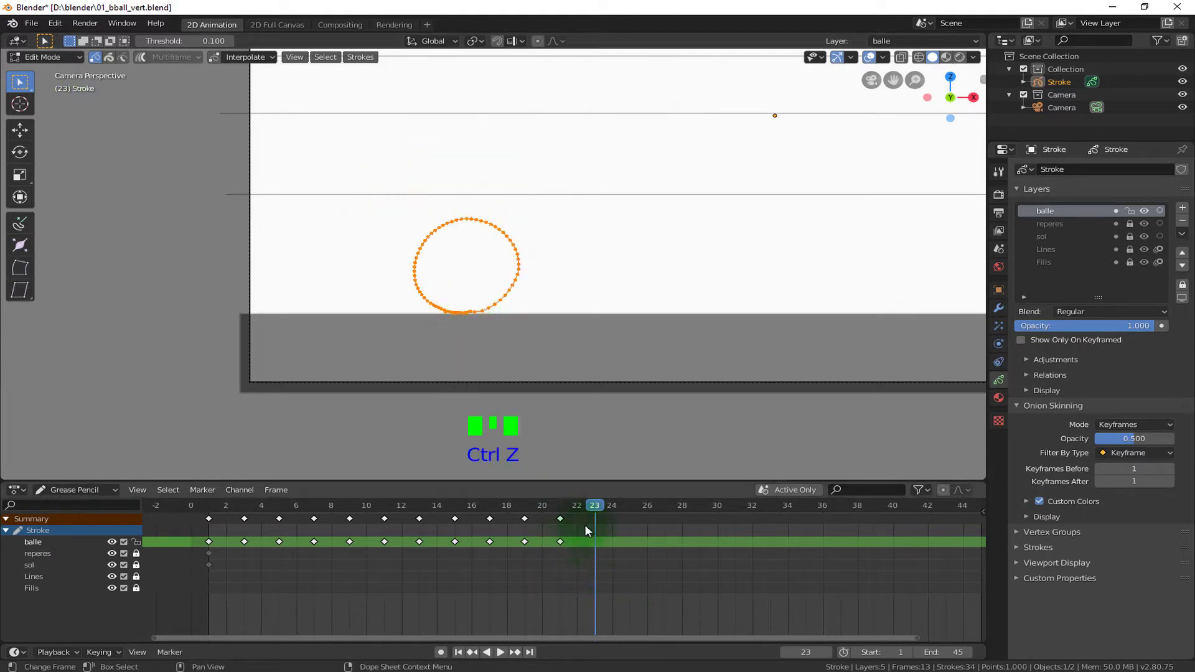
Step: Duplicate the ball keyframe at frame 19 and place the copy at frame 23
{"action": "left_click", "coordinate": [593, 503]}
{"action": "left_click_drag", "start_coordinate": [564, 504], "coordinate": [523, 503]}
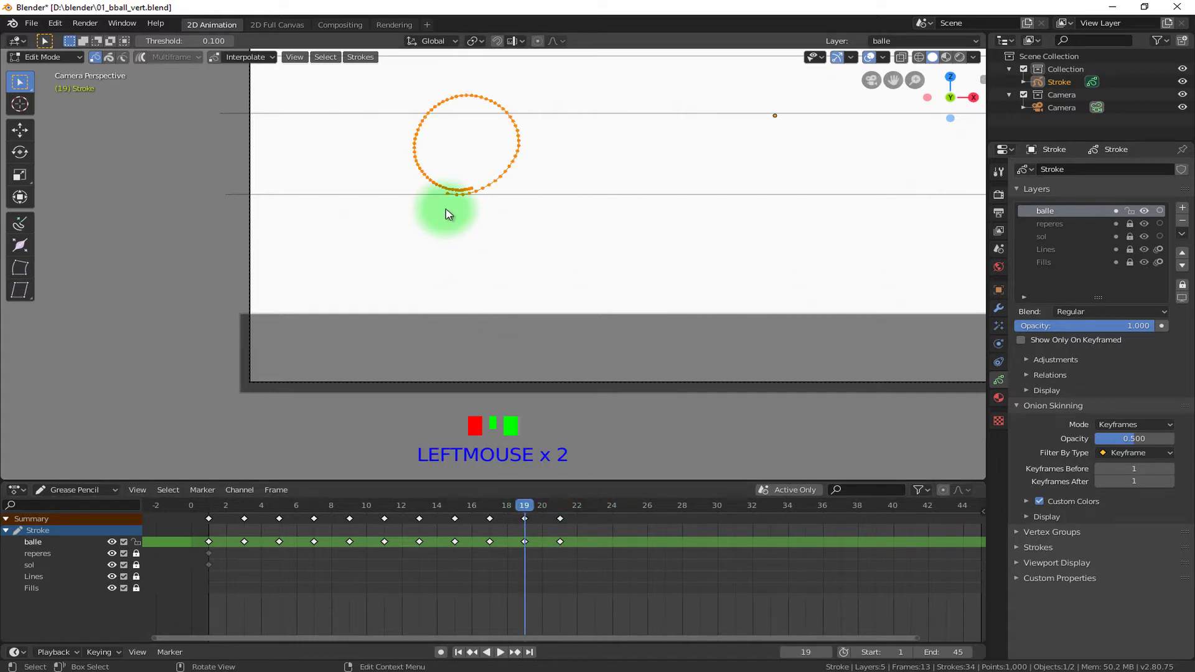
{"action": "left_click", "coordinate": [524, 541]}
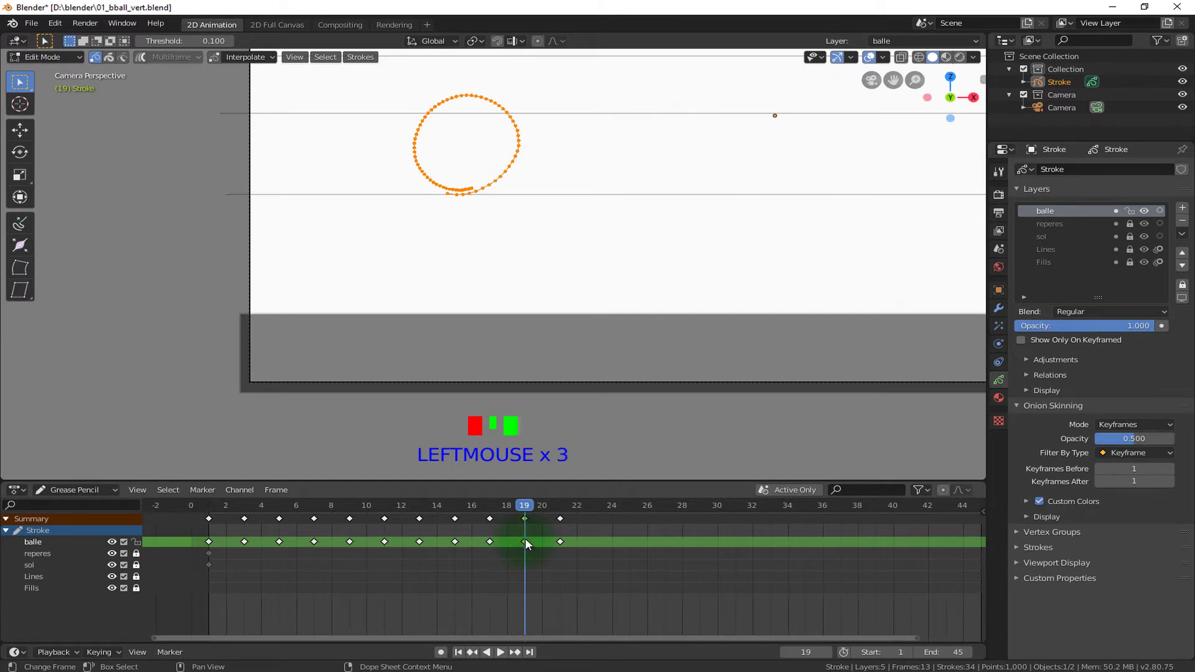
{"action": "key", "text": "shift+d"}
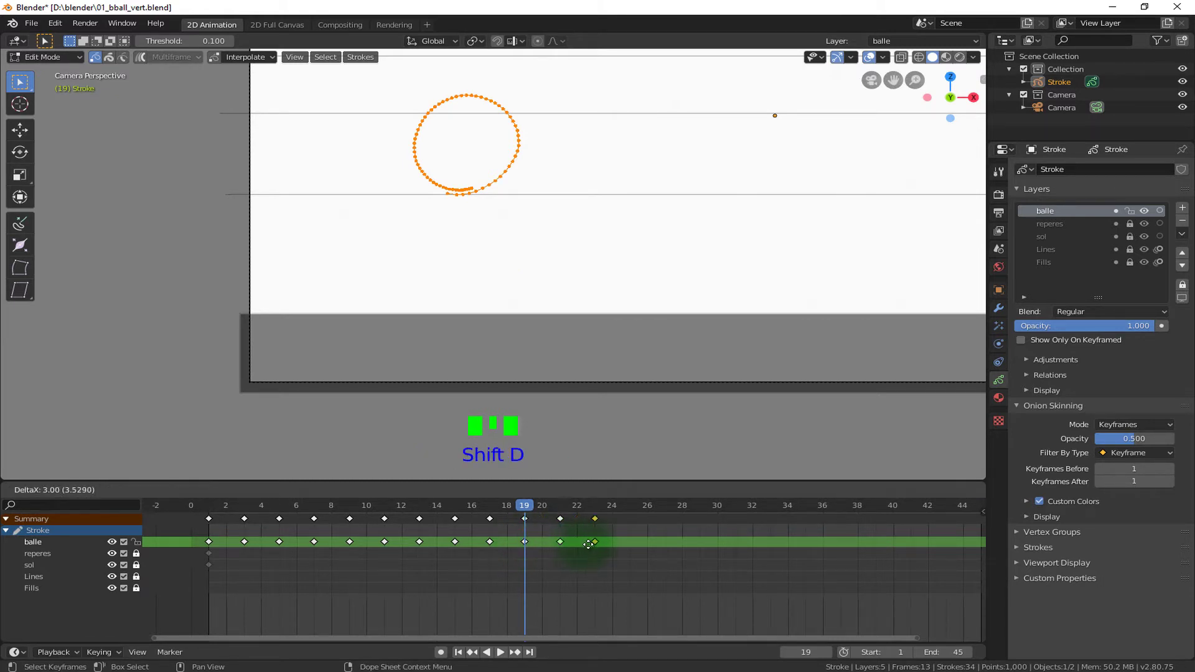
{"action": "left_click", "coordinate": [592, 545]}
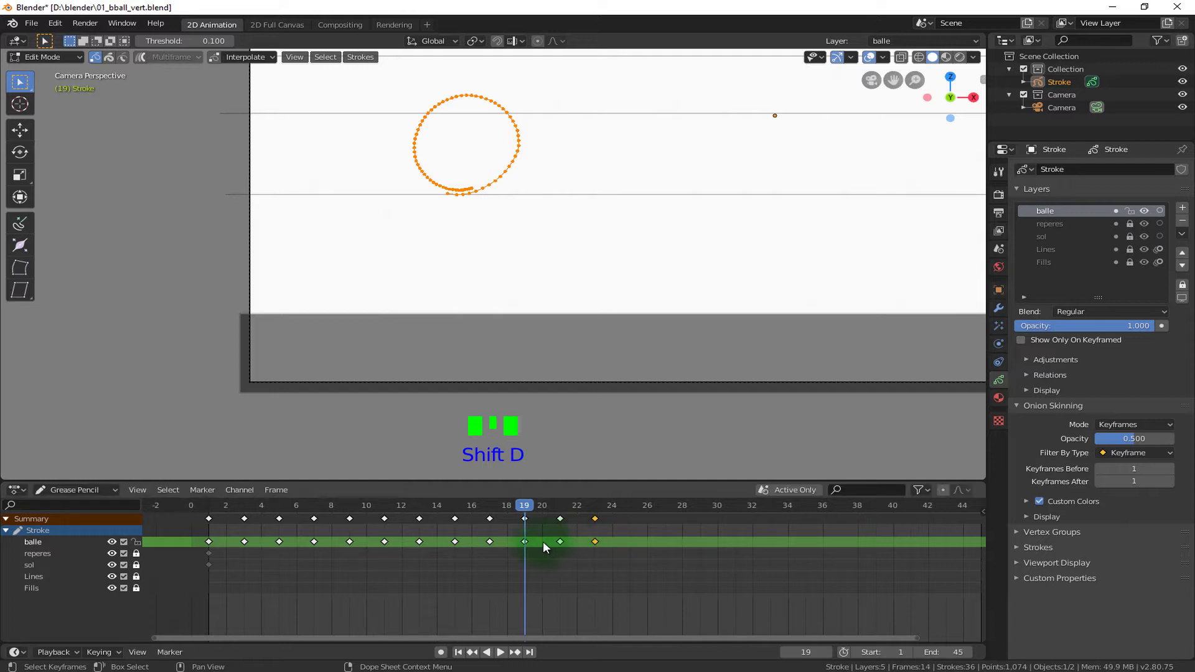
Step: Duplicate the remaining fall keyframes in reverse order, starting with frame 17, placing the copies every two frames up to frame 41
{"action": "left_click", "coordinate": [492, 542]}
{"action": "key", "text": "shift+d"}
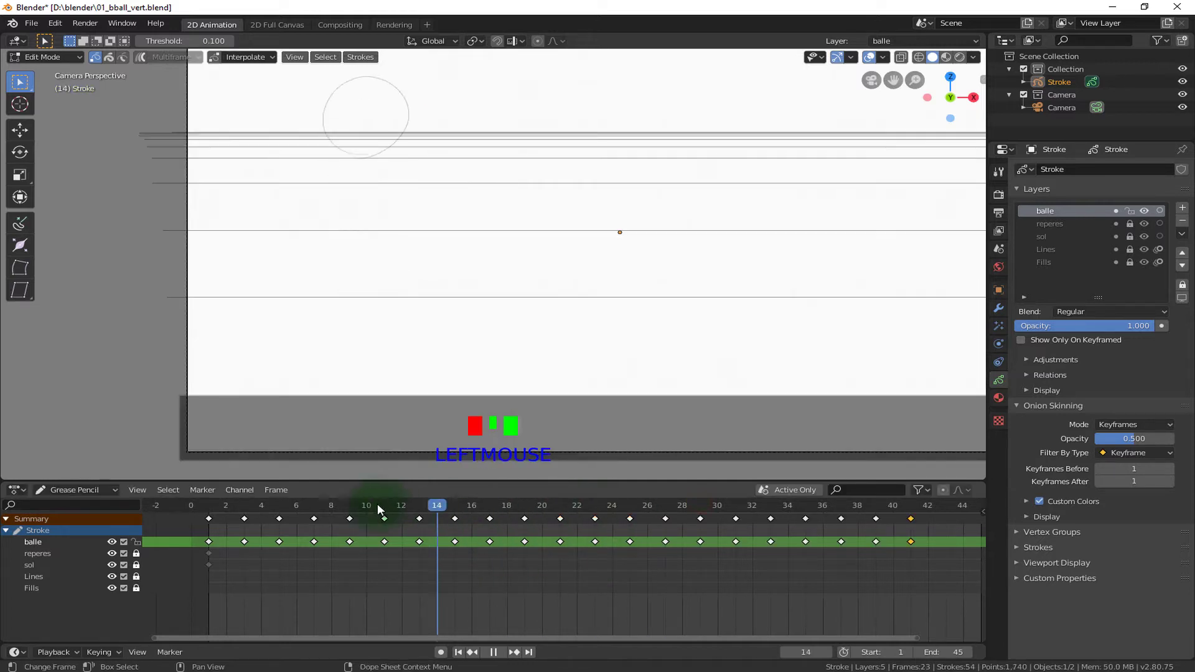
{"action": "left_click_drag", "start_coordinate": [367, 507], "coordinate": [400, 568]}
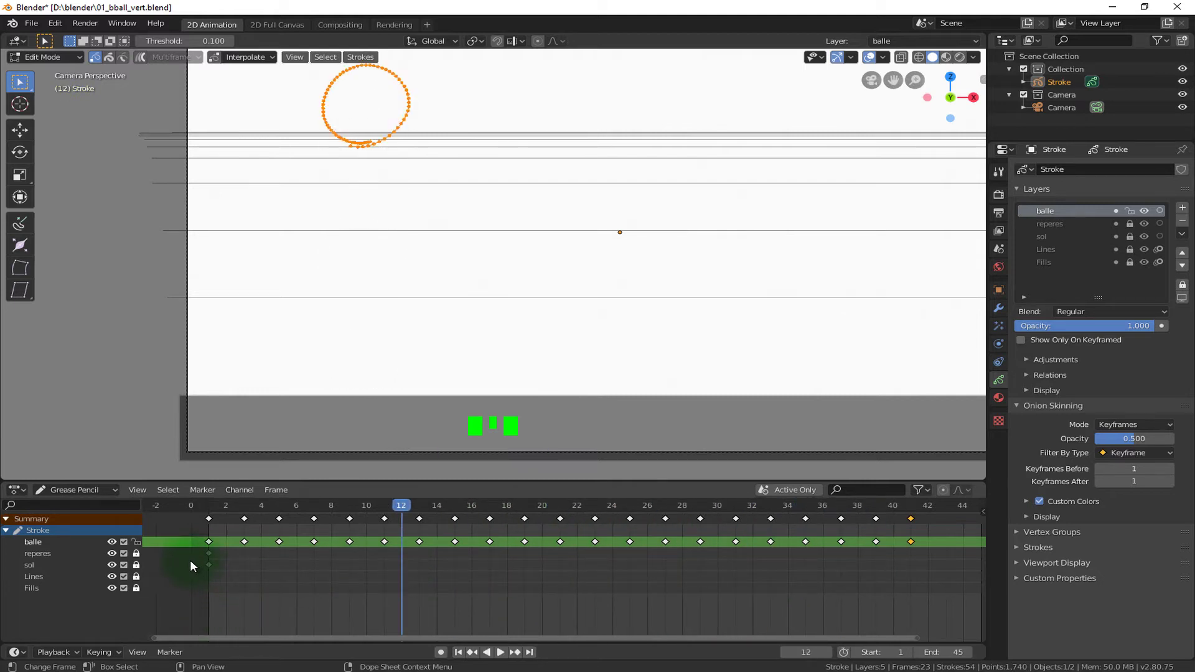
Step: Set the playback preview range around the bounce, from frame 1 to frame 42
{"action": "key", "text": "b"}
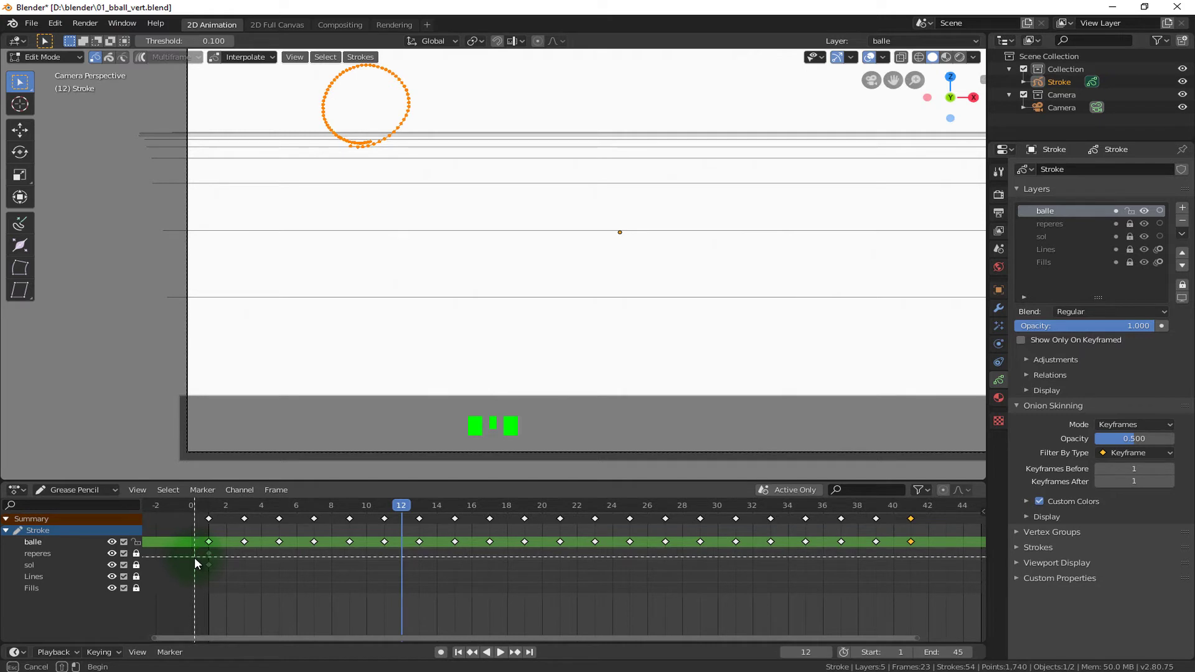
{"action": "mouse_move", "coordinate": [197, 562]}
{"action": "left_mouse_down"}
{"action": "mouse_move", "coordinate": [606, 521]}
{"action": "mouse_move", "coordinate": [953, 529]}
{"action": "mouse_move", "coordinate": [916, 528]}
{"action": "left_mouse_up"}
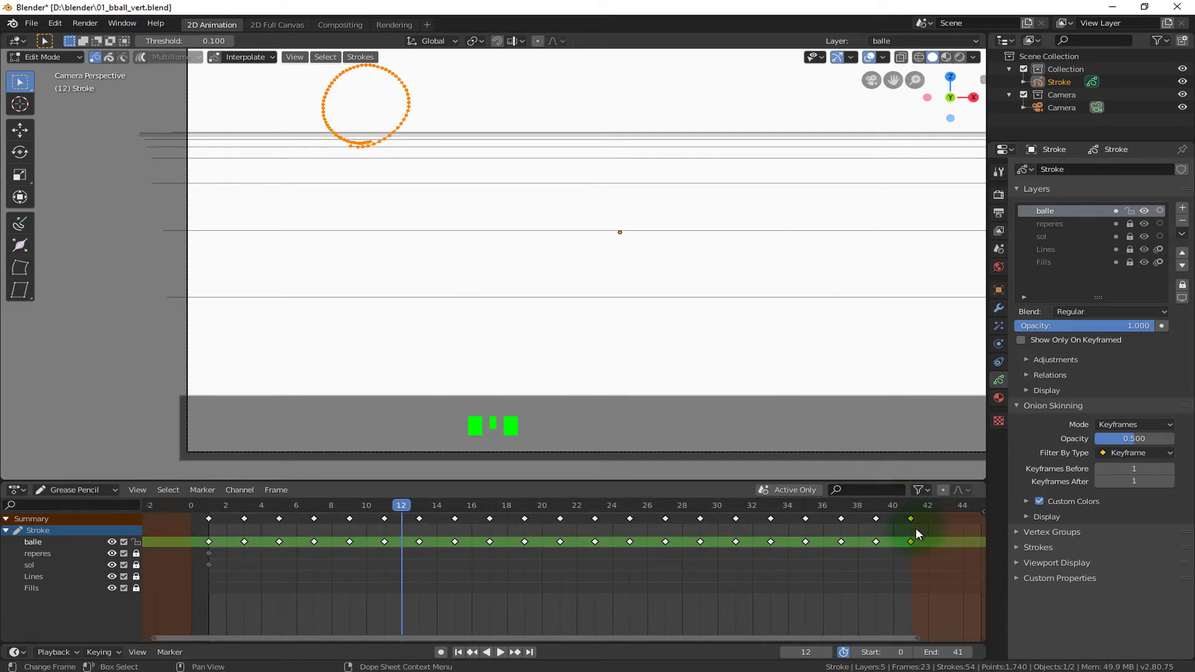
{"action": "left_click", "coordinate": [199, 598]}
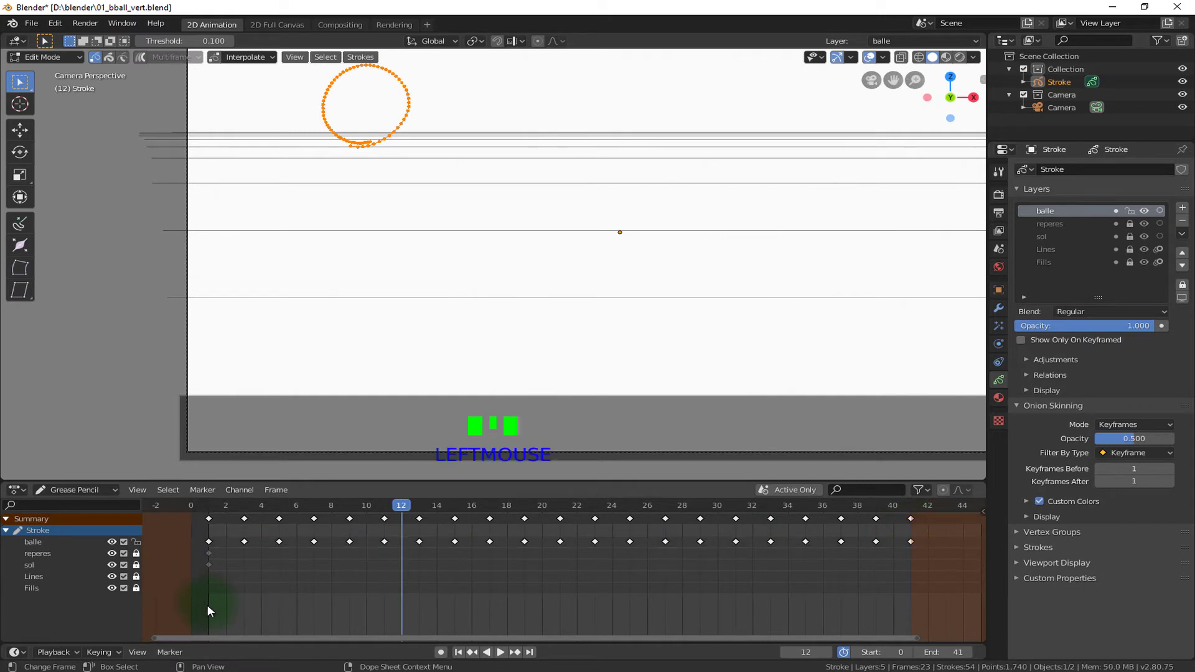
{"action": "key", "text": "p"}
{"action": "left_click_drag", "start_coordinate": [210, 597], "coordinate": [919, 522]}
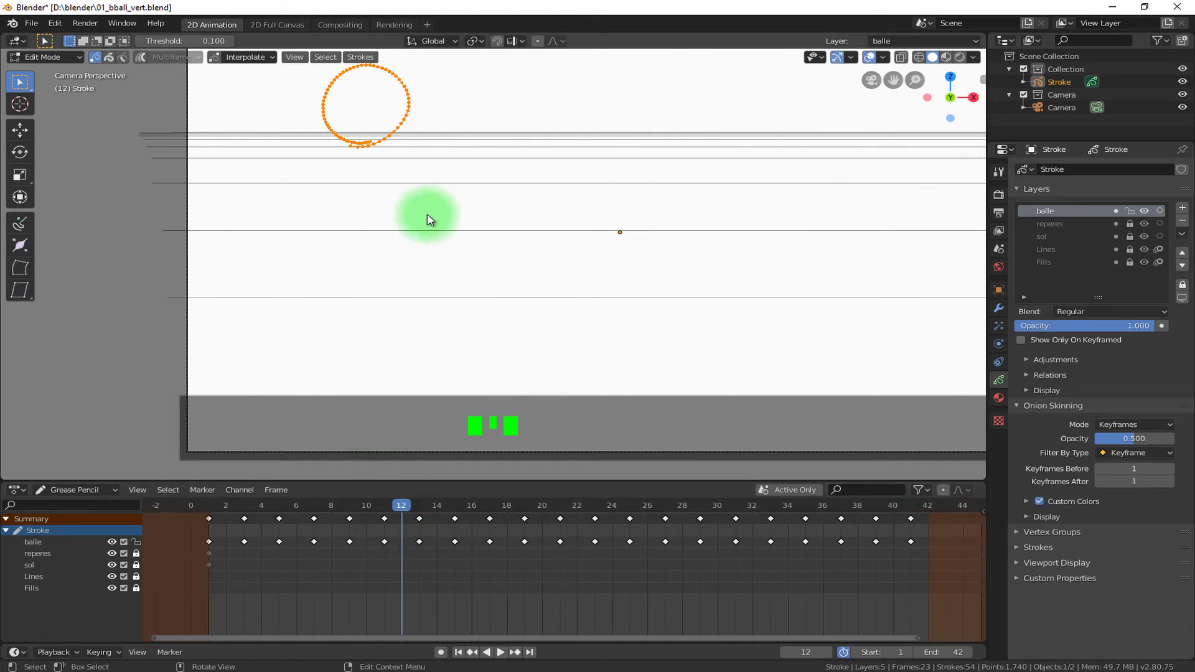
Step: Hide the reperes guide layer and play back the bounce with the whole camera frame in view
{"action": "key", "text": "space"}
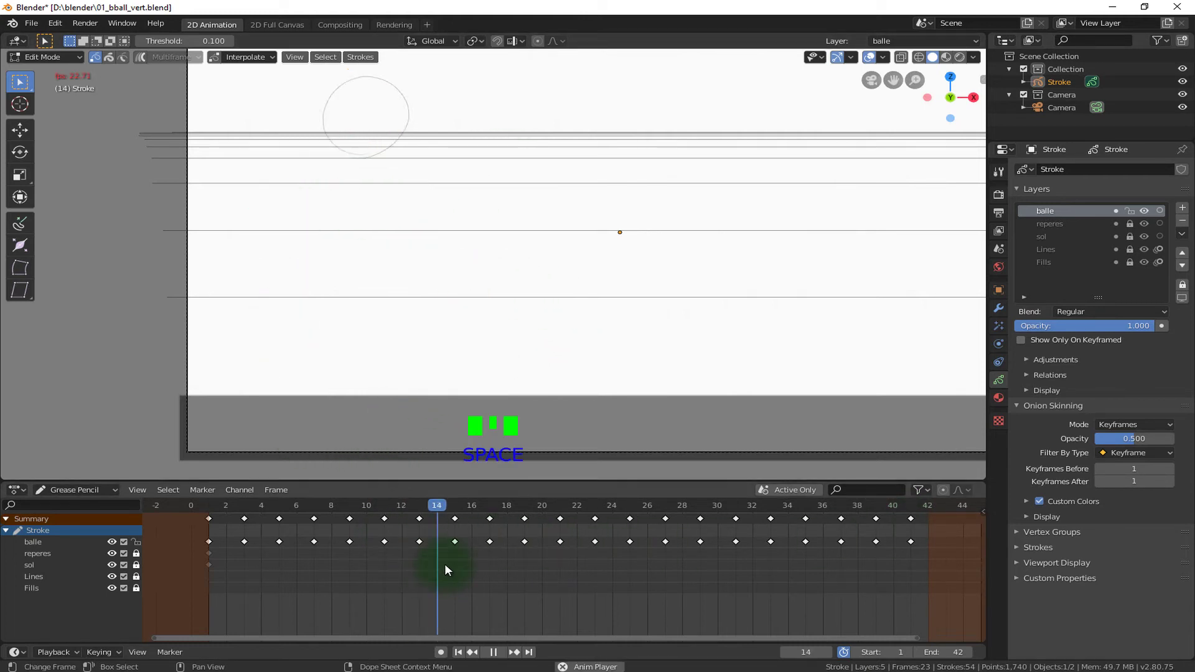
{"action": "key", "text": "space"}
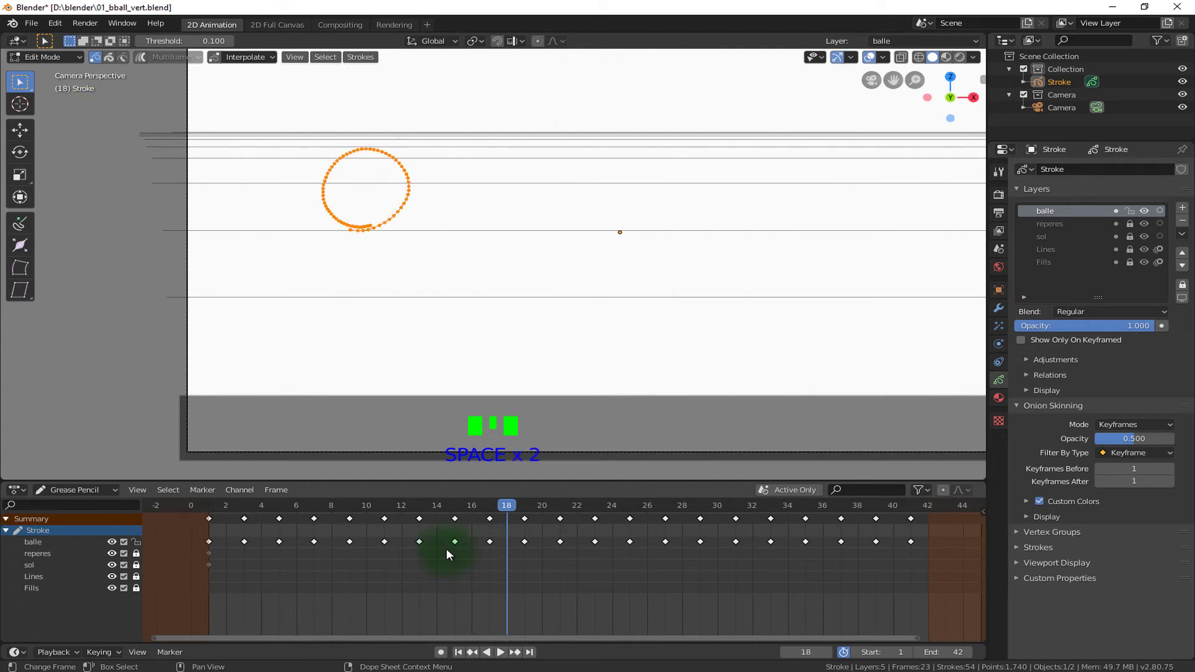
{"action": "left_click", "coordinate": [111, 553]}
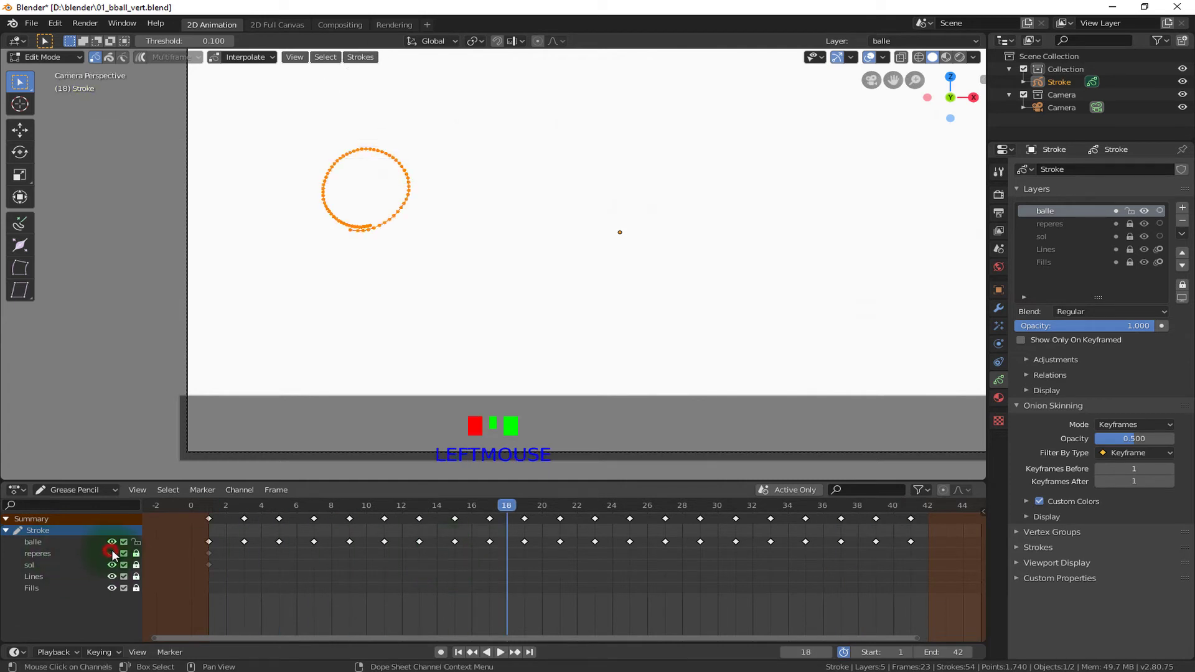
{"action": "key", "text": "space"}
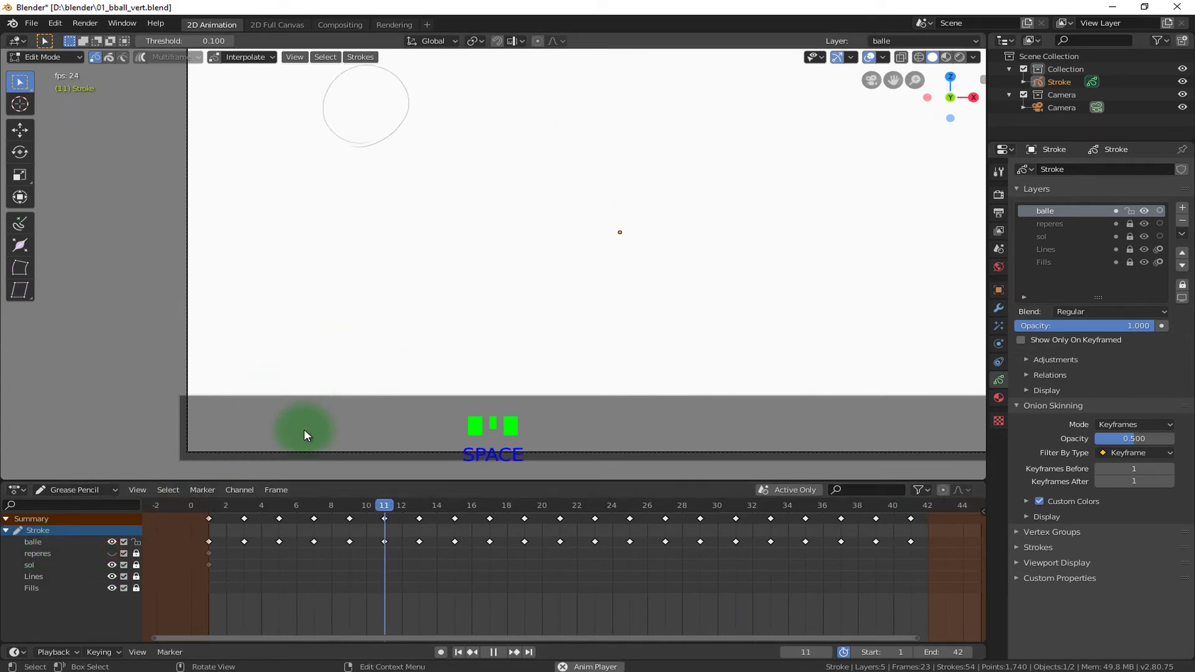
{"action": "key", "text": "space"}
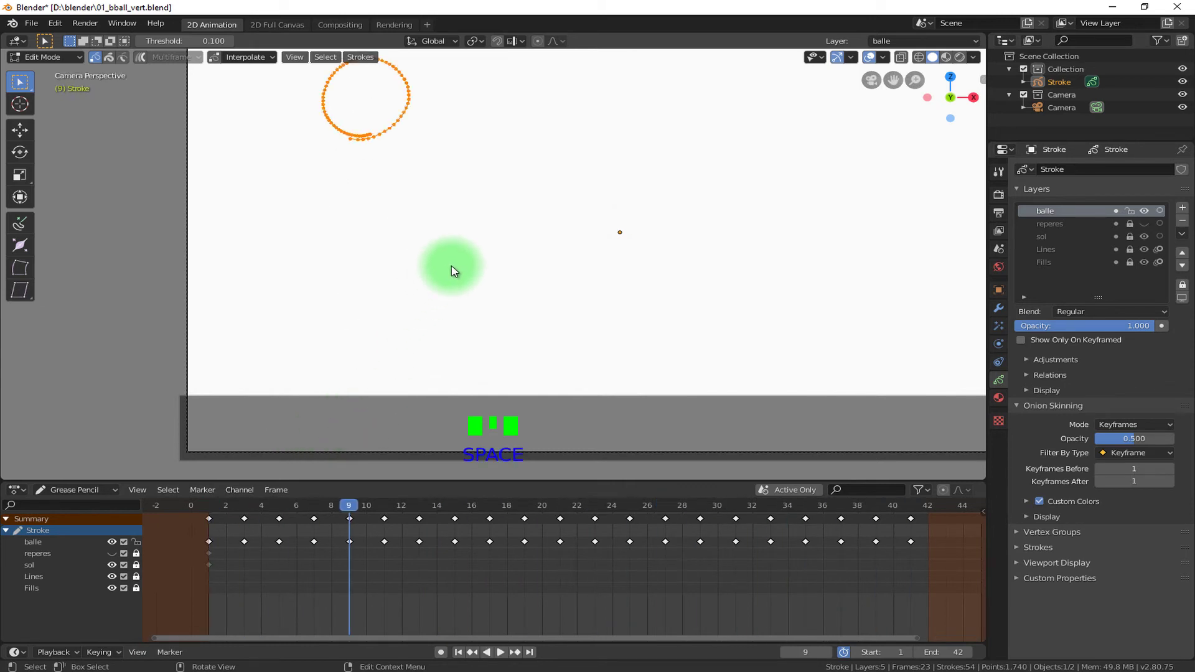
{"action": "middle_click_drag", "start_coordinate": [564, 190], "coordinate": [481, 241], "text": "ctrl"}
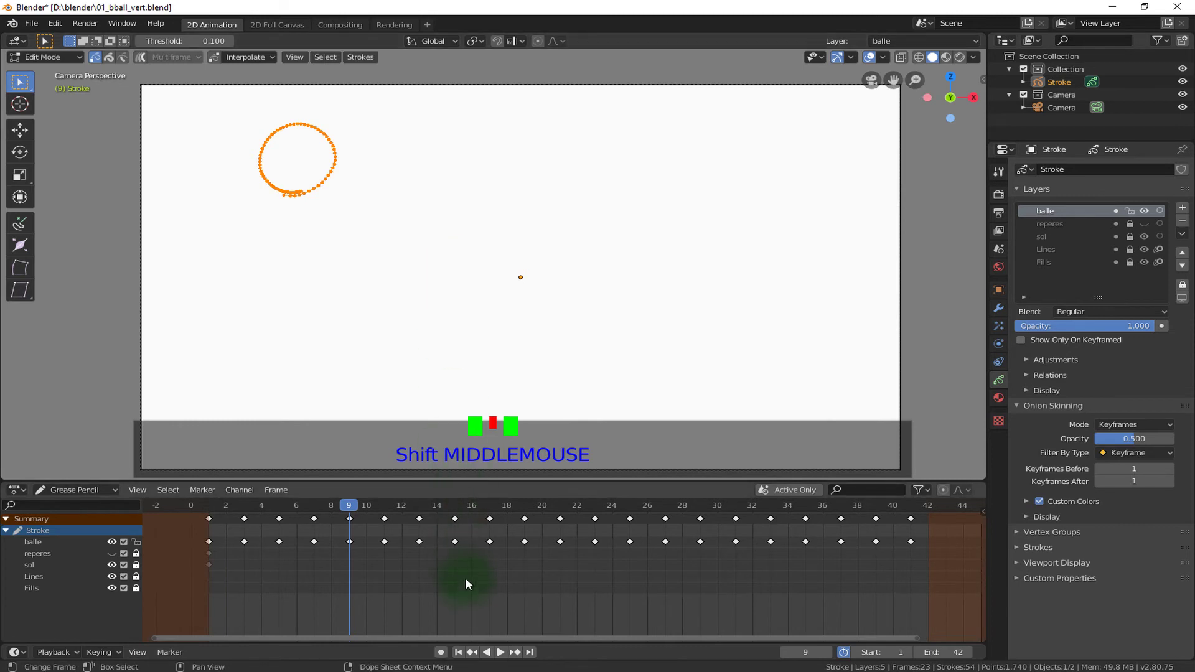
{"action": "key", "text": "space"}
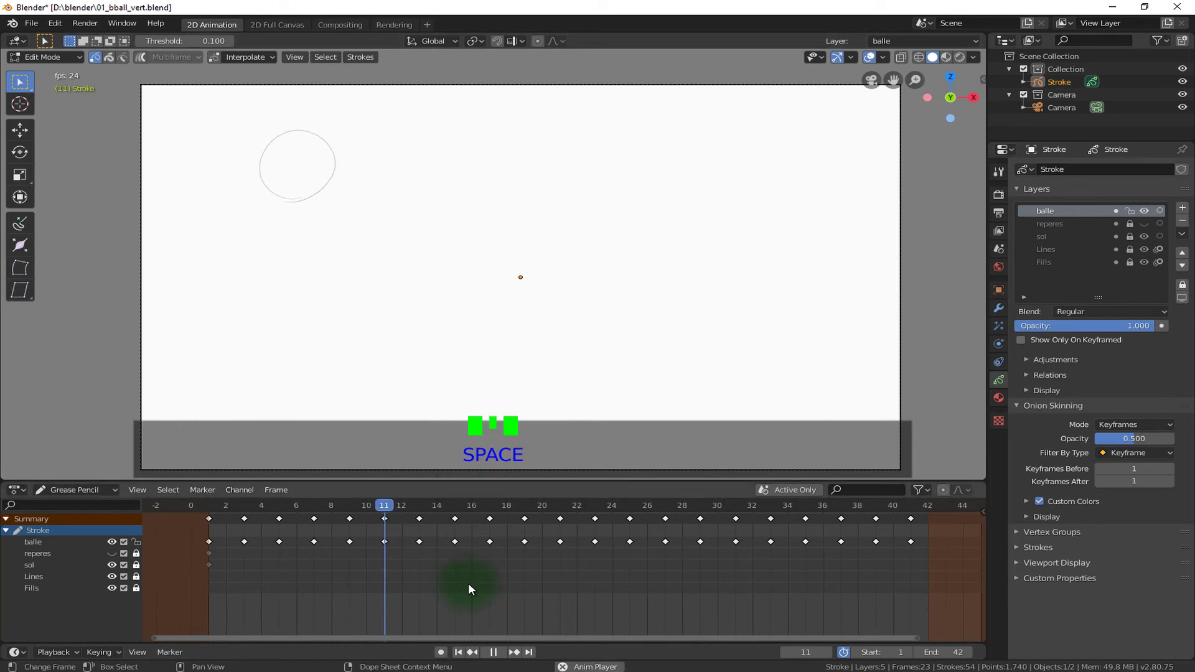
{"action": "key", "text": "space"}
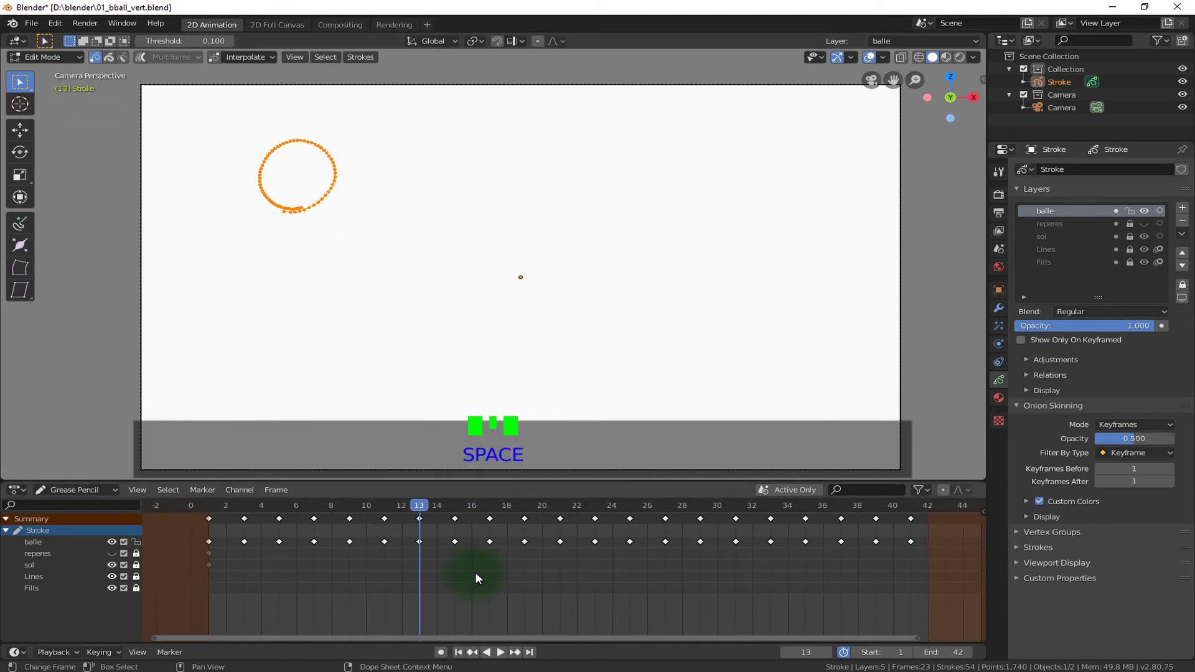
Step: Scrub through the bounce to its end and delete the ball keyframe at frame 41
{"action": "mouse_move", "coordinate": [246, 507]}
{"action": "left_mouse_down"}
{"action": "mouse_move", "coordinate": [211, 507]}
{"action": "mouse_move", "coordinate": [929, 510]}
{"action": "mouse_move", "coordinate": [914, 514]}
{"action": "left_mouse_up"}
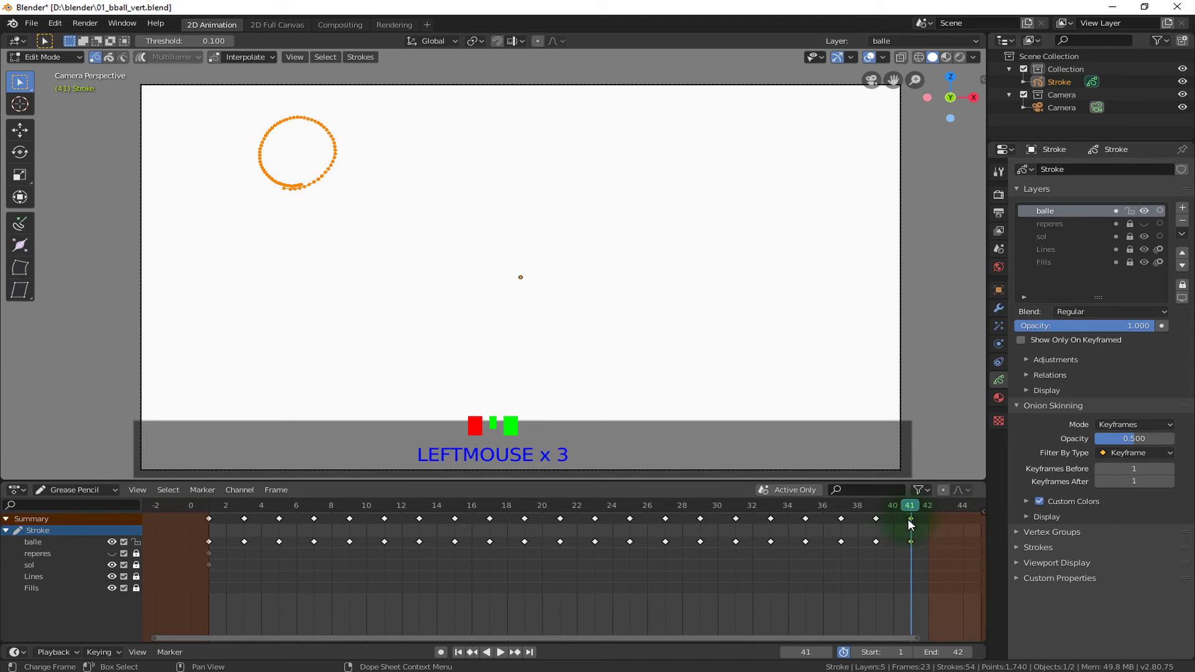
{"action": "key", "text": "x"}
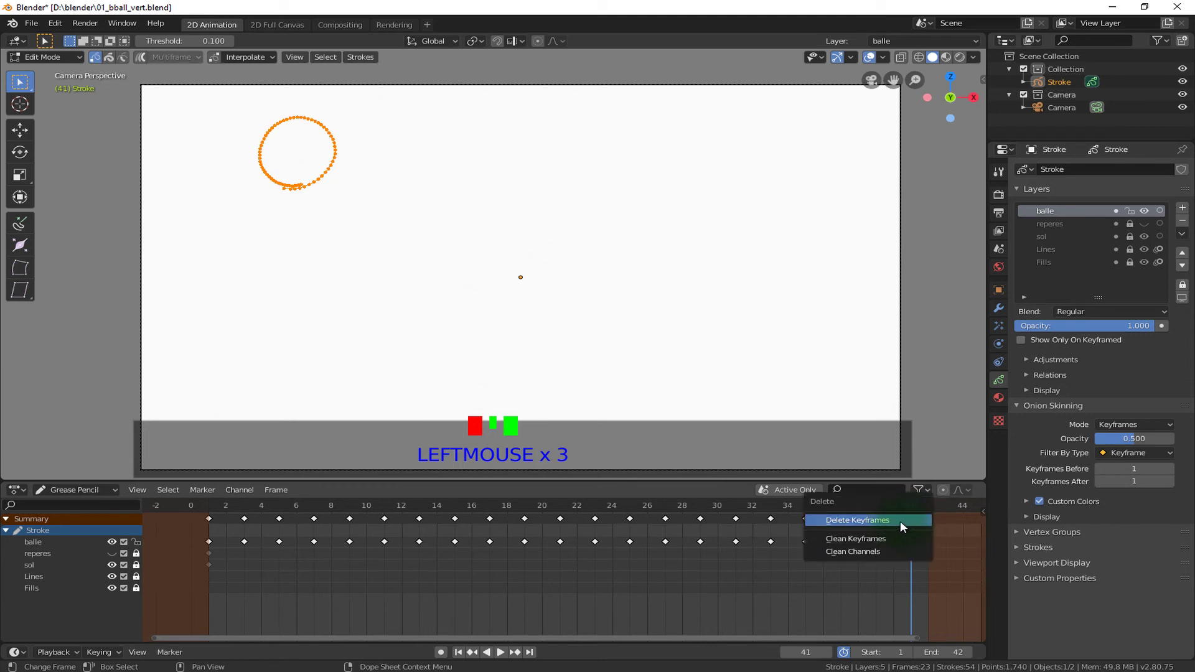
{"action": "left_click", "coordinate": [900, 521]}
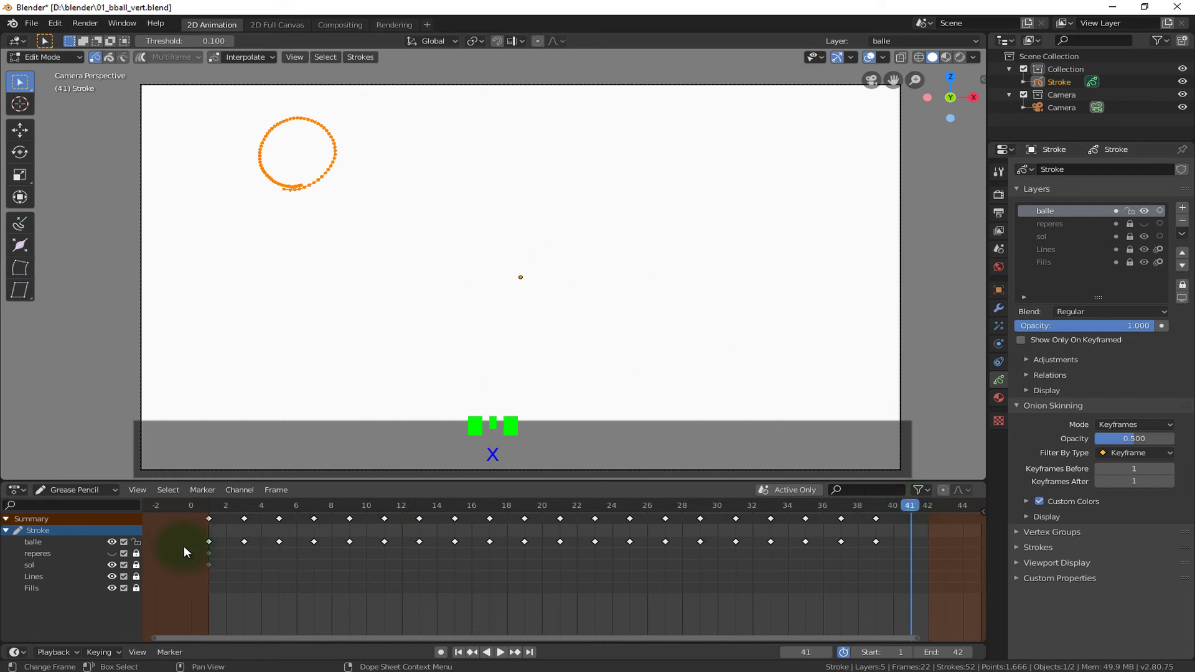
Step: Set the playback preview range to frames 1 through 40
{"action": "key", "text": "b"}
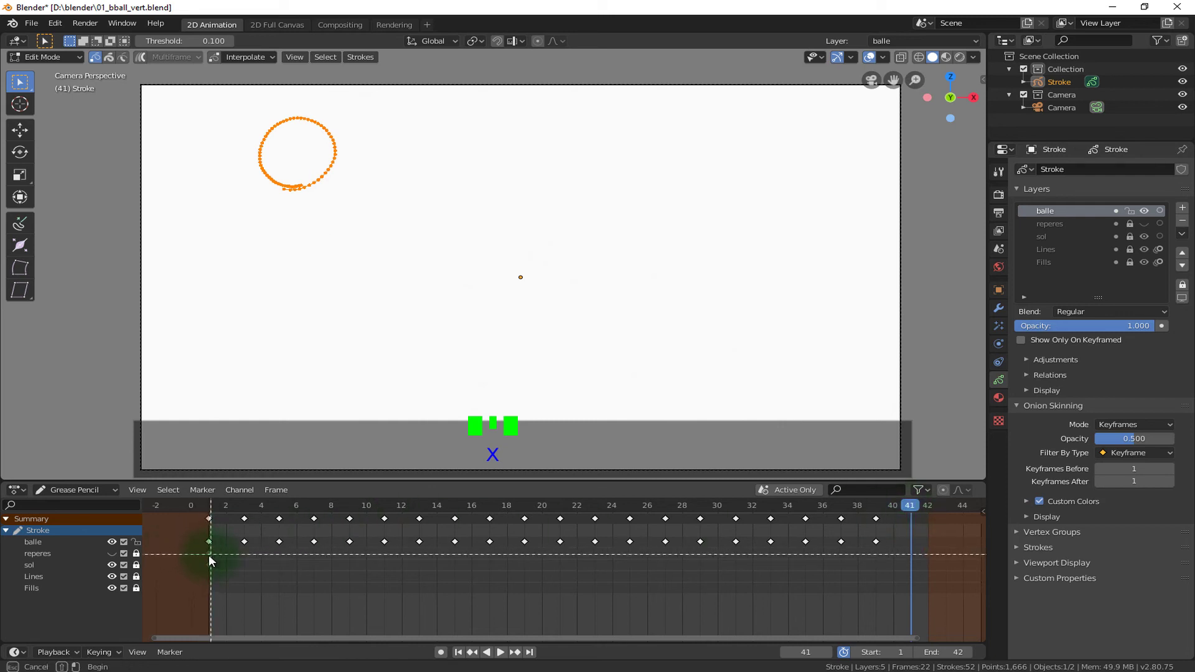
{"action": "left_click_drag", "start_coordinate": [208, 555], "coordinate": [896, 513]}
{"action": "key", "text": "ctrl+alt+p"}
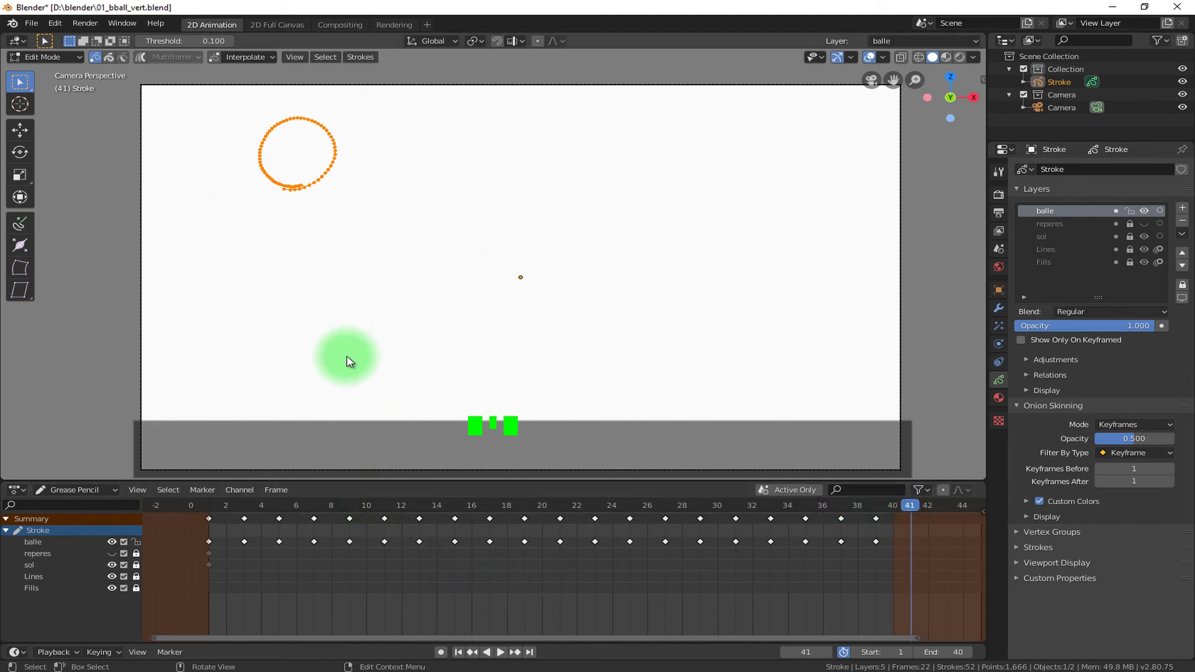
Step: Switch the Grease Pencil object to Draw mode and play the looping bounce
{"action": "left_click", "coordinate": [42, 55]}
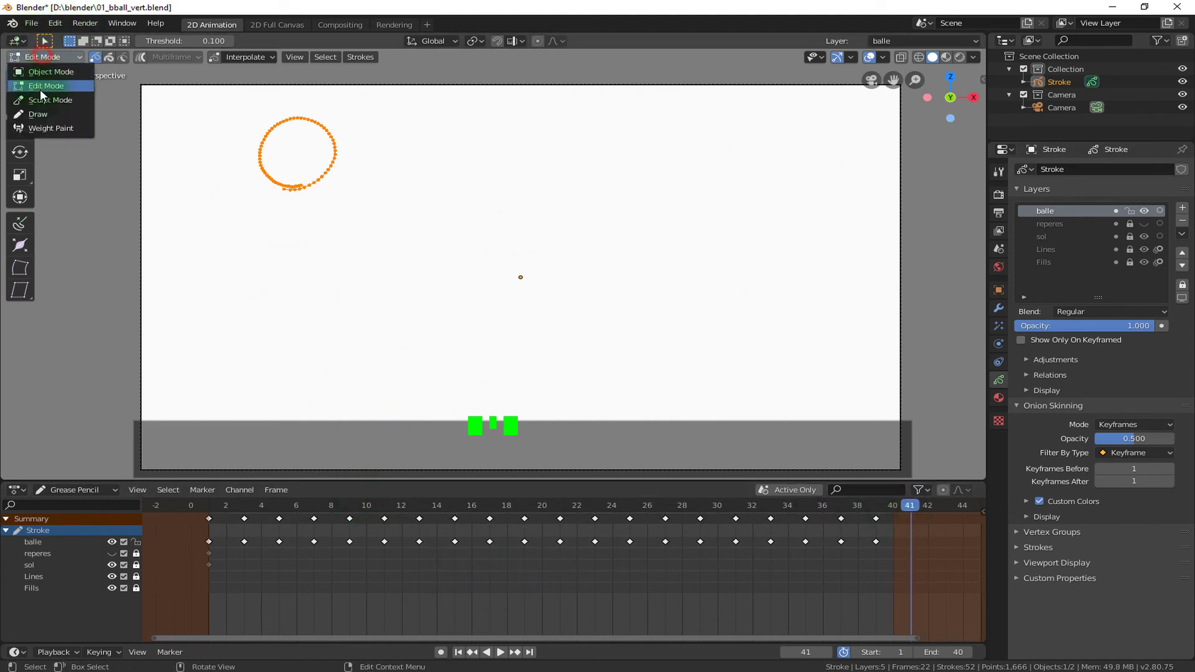
{"action": "left_click", "coordinate": [44, 114]}
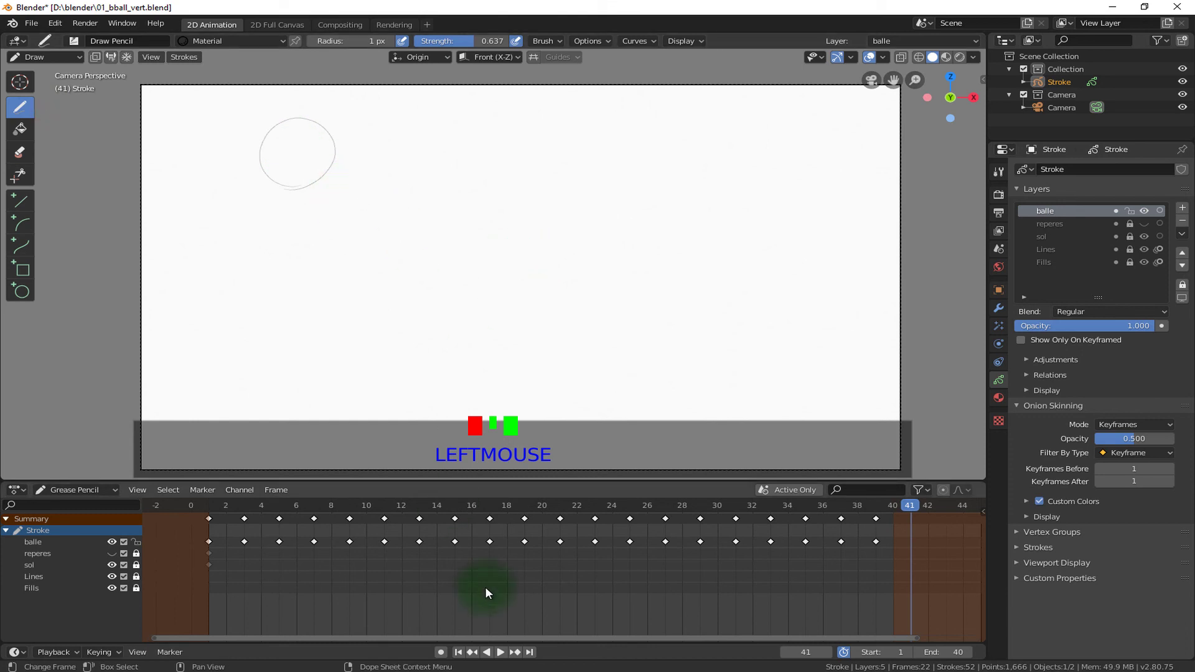
{"action": "key", "text": "space"}
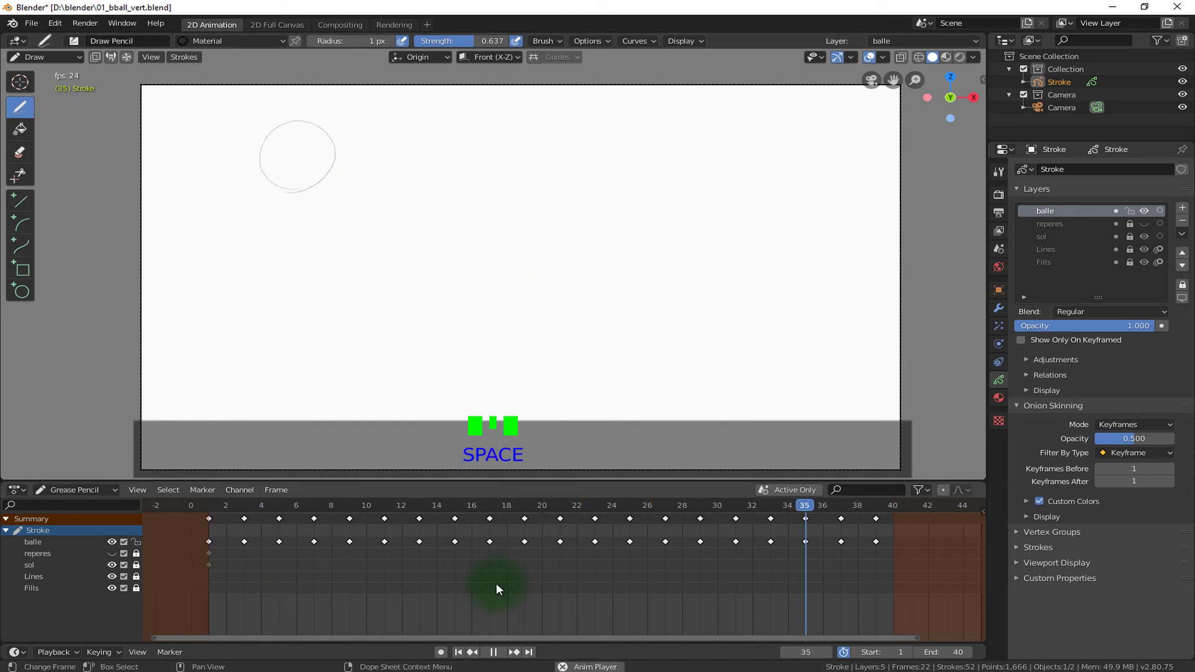